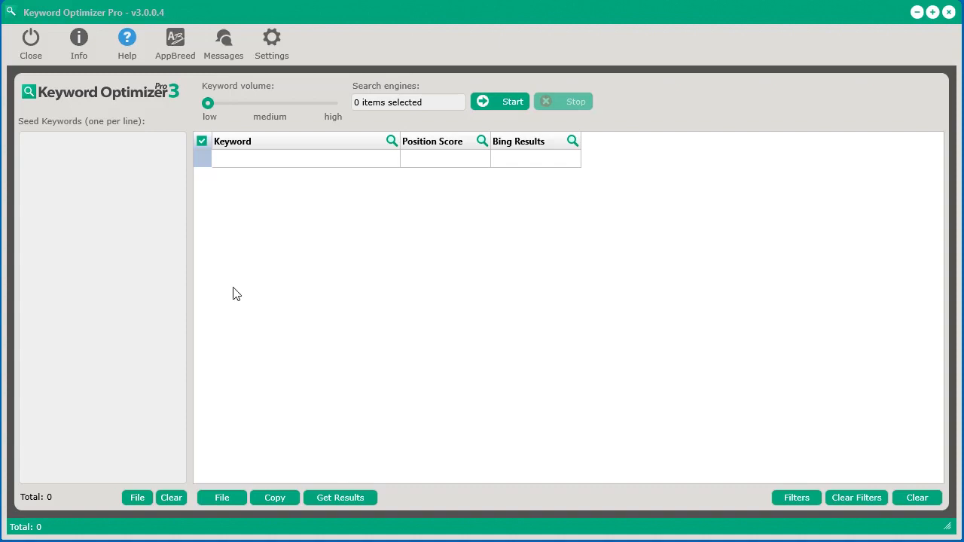
Enter "dog training" as the seed keyword
click(118, 210)
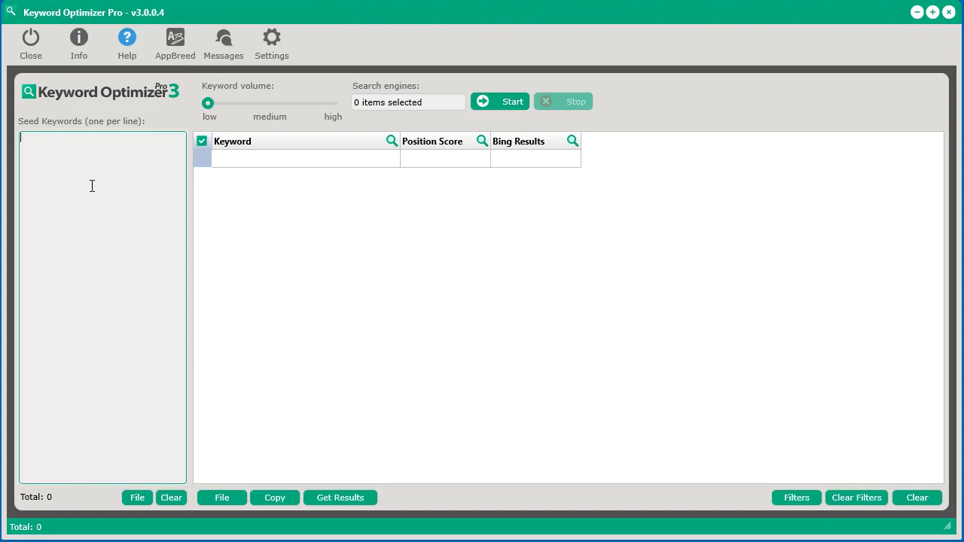
text(dog training)
Select Google, Bing, Yahoo, Amazon, eBay and Youtube as the search engines and start the keyword search
click(423, 102)
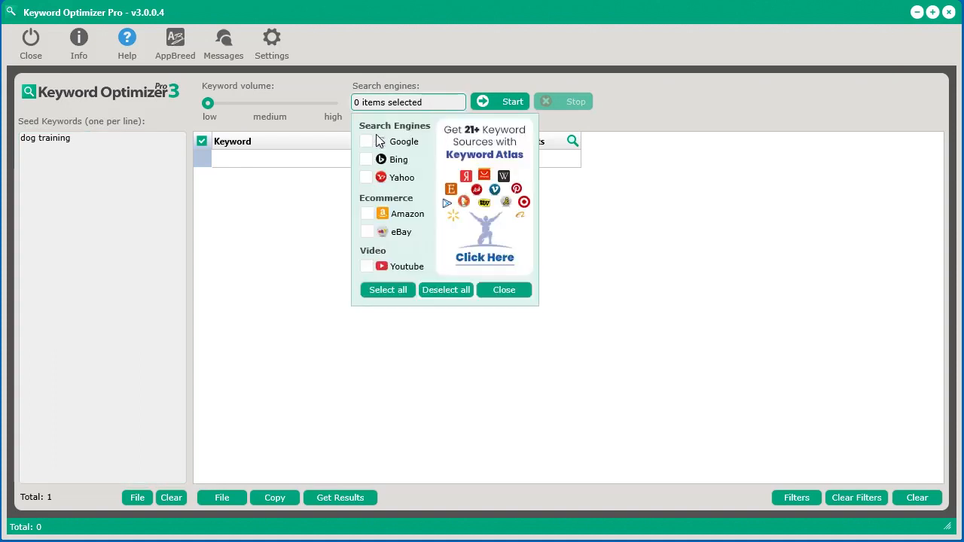
click(366, 143)
click(367, 161)
click(367, 178)
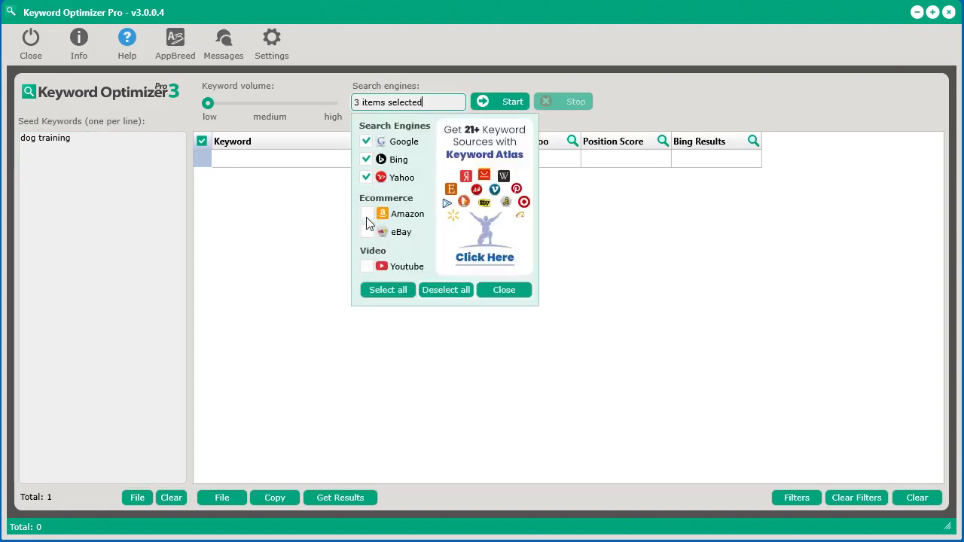
click(367, 215)
click(367, 232)
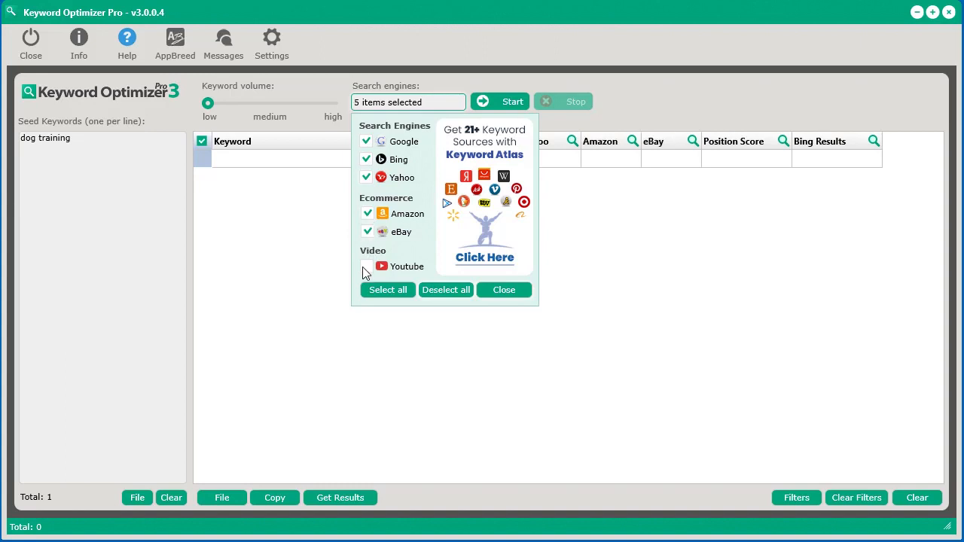
click(365, 267)
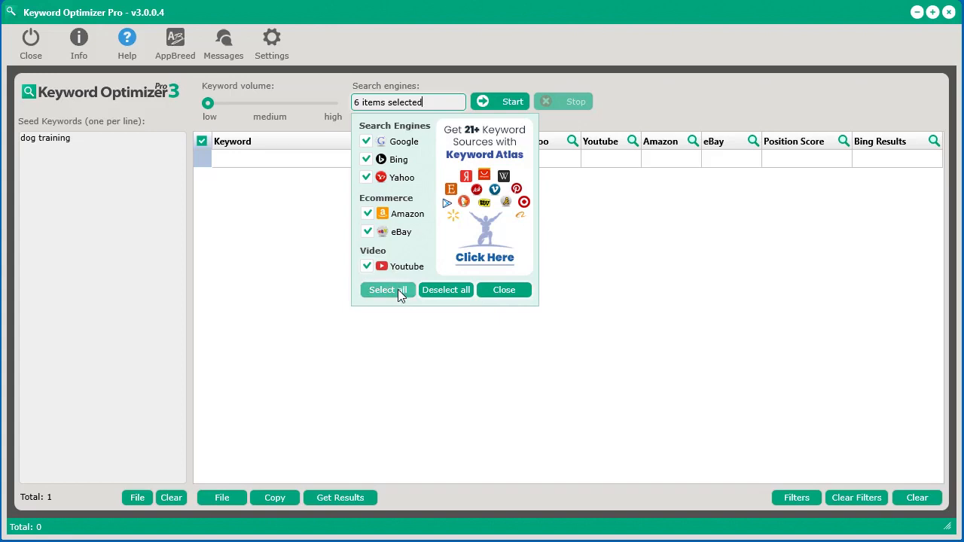
click(456, 295)
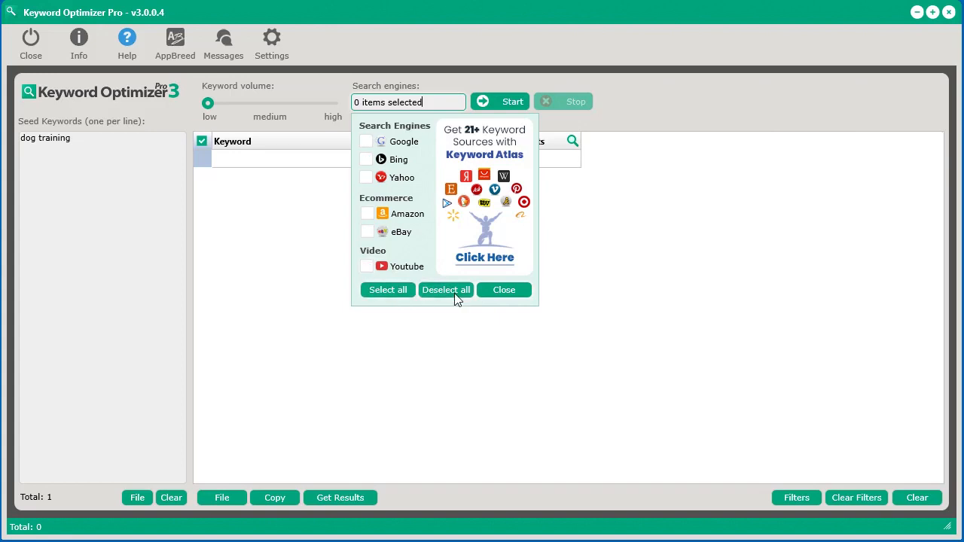
click(371, 292)
click(499, 295)
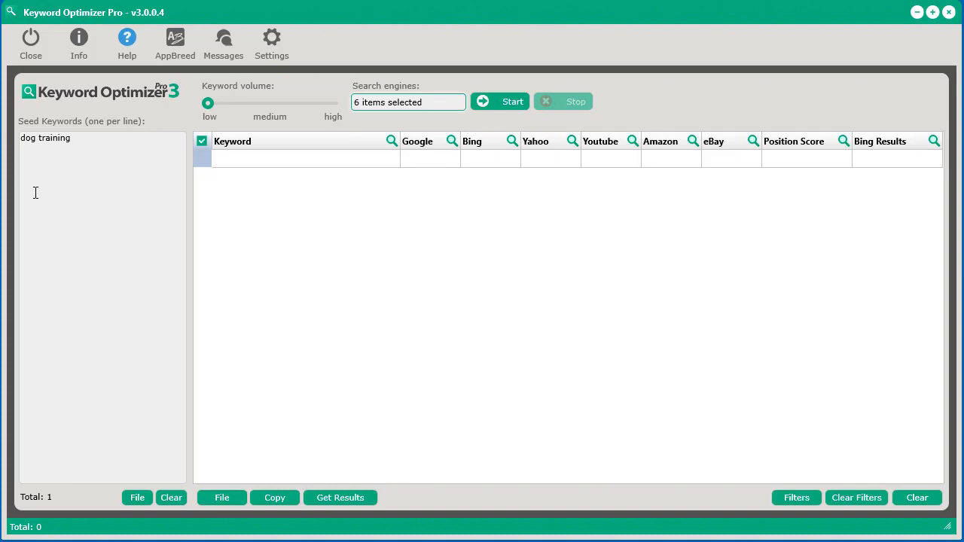
click(505, 103)
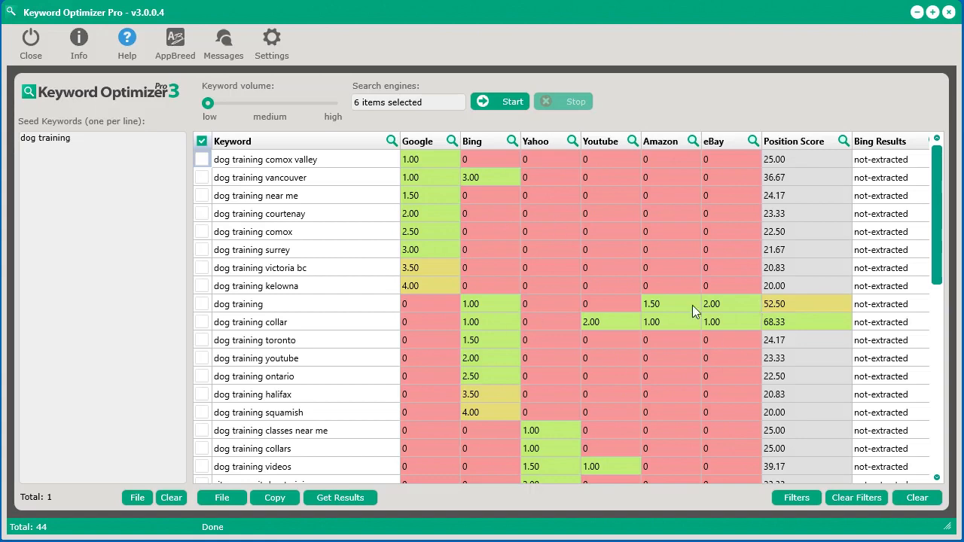
Copy the seed keyword "dog training" and look up its autocomplete suggestions in Google in the browser
drag(84, 139, 21, 140)
key(ctrl+c)
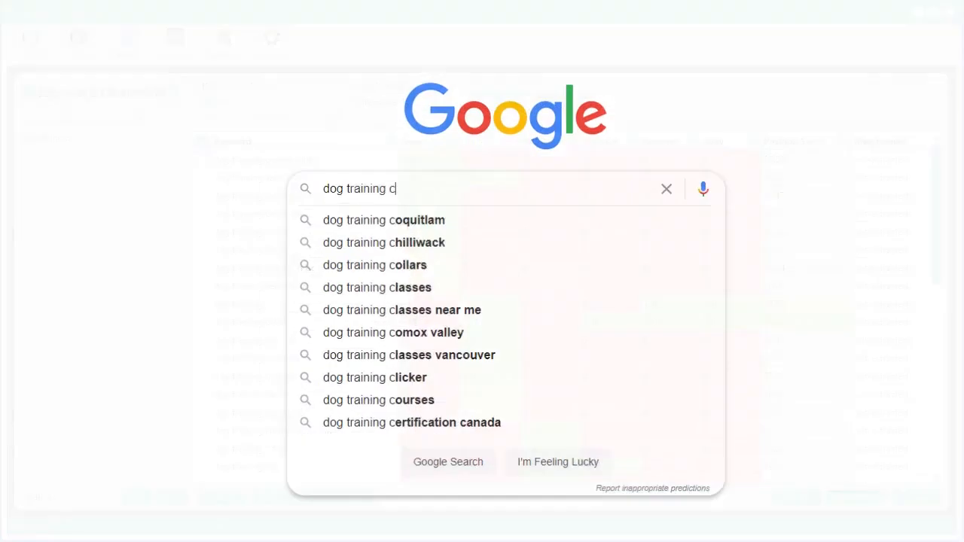
drag(413, 179, 286, 185)
key(ctrl+v)
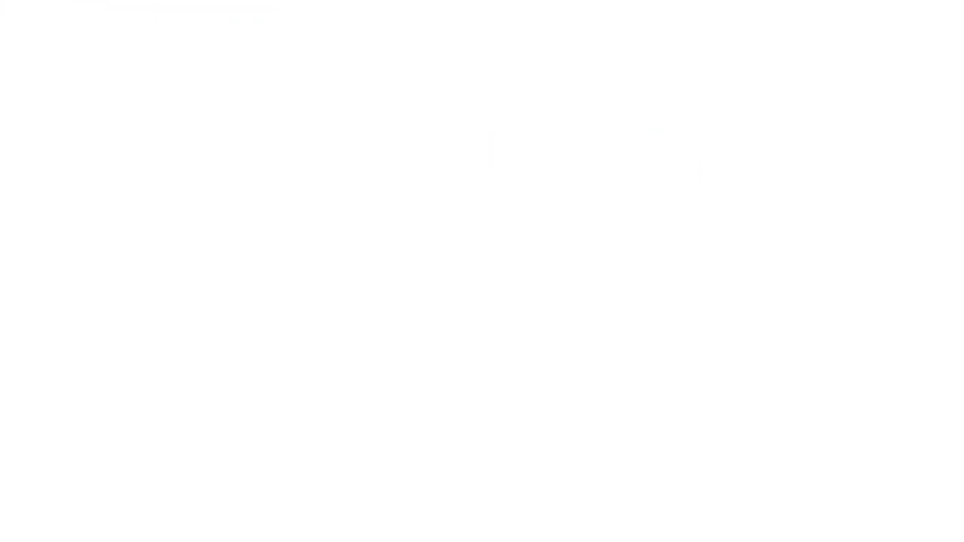
Open bing.com and enter "dog training" to view Bing's autocomplete suggestions
text(bing.com)
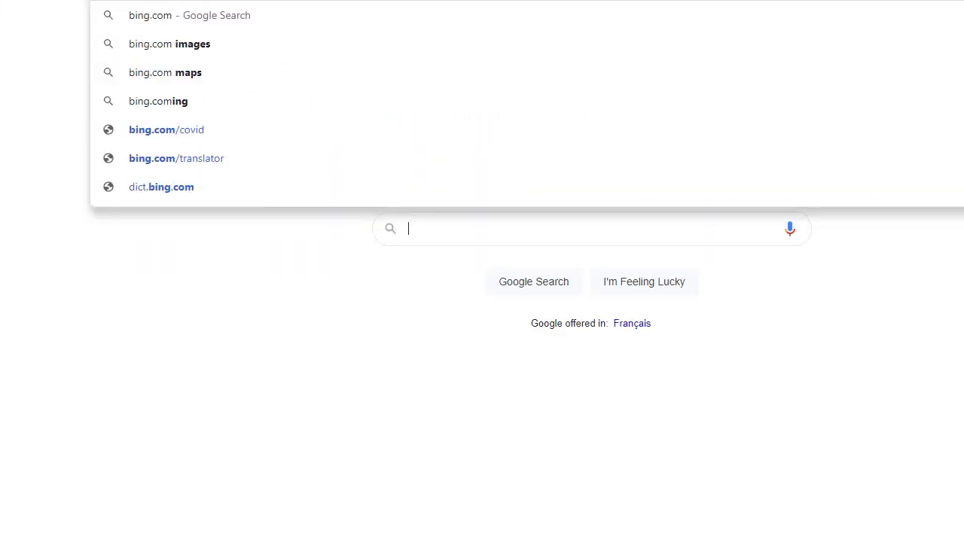
key(Return)
click(384, 164)
text(dog training)
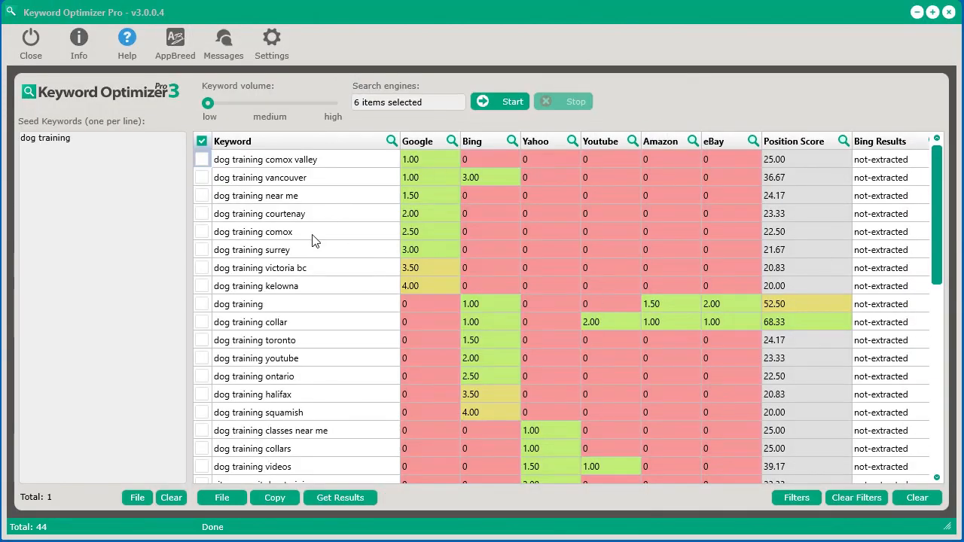
Switch back to Keyword Optimizer Pro and set the keyword volume to medium
drag(937, 237, 939, 177)
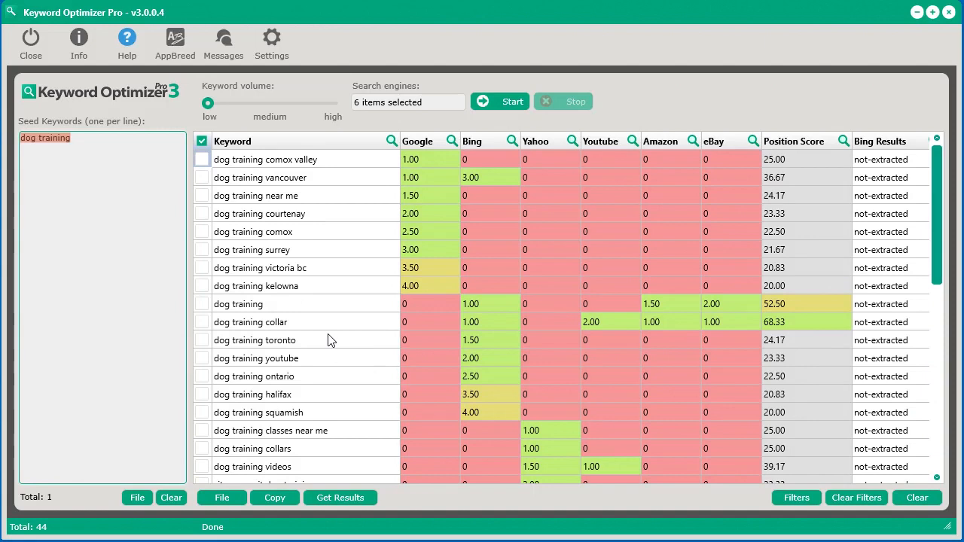
click(210, 105)
drag(209, 107, 273, 103)
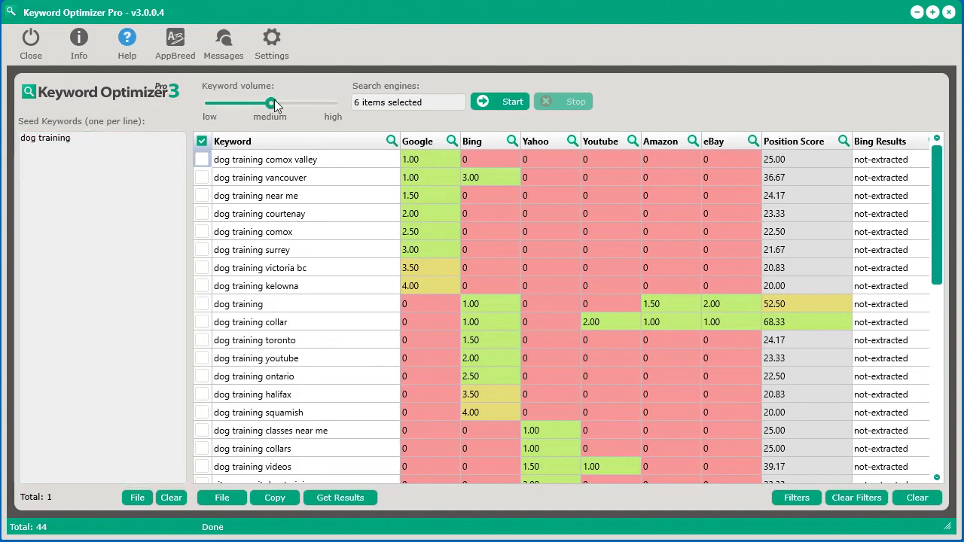
Clear all data from the results table and run the keyword search again
click(931, 503)
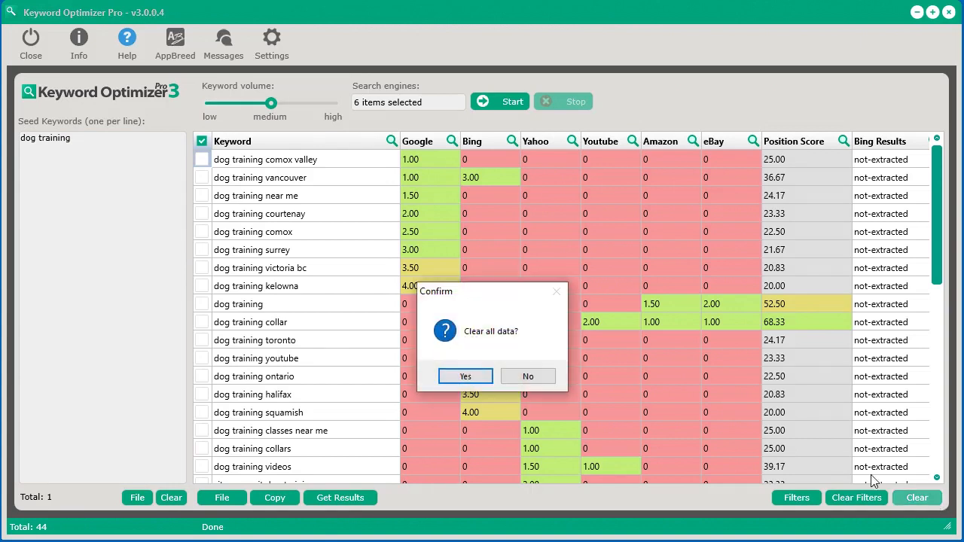
click(472, 377)
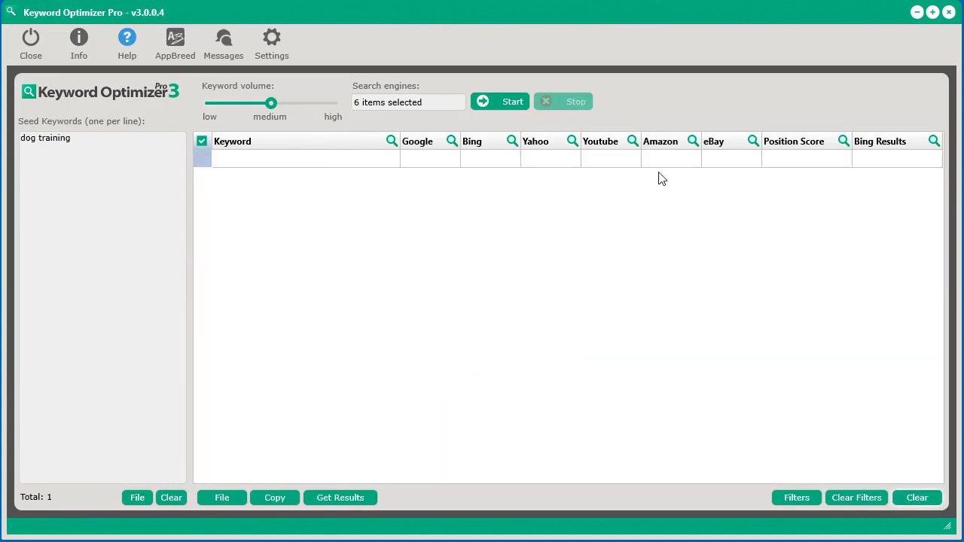
click(487, 104)
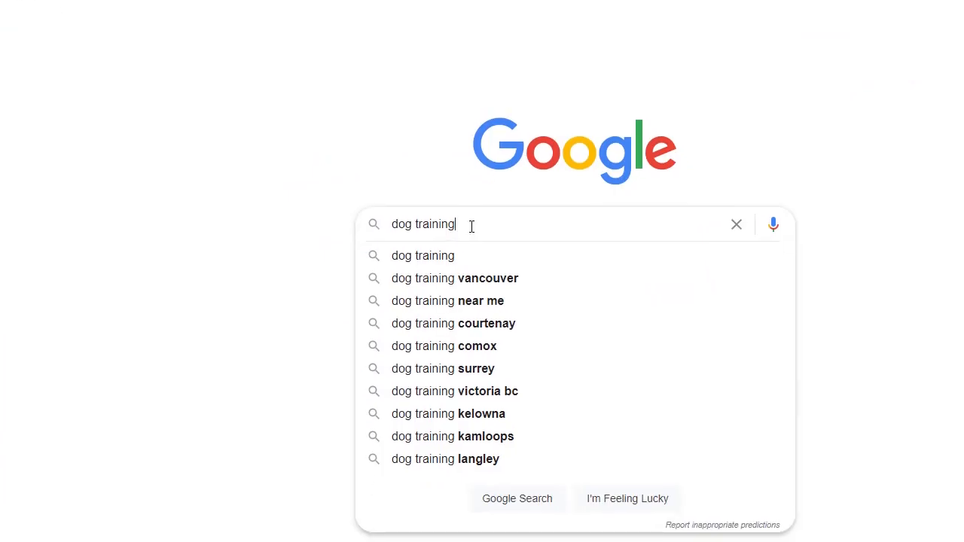
In the browser, examine Google's suggestions for "dog training" followed by each of the letters a, b, c and d
text(a)
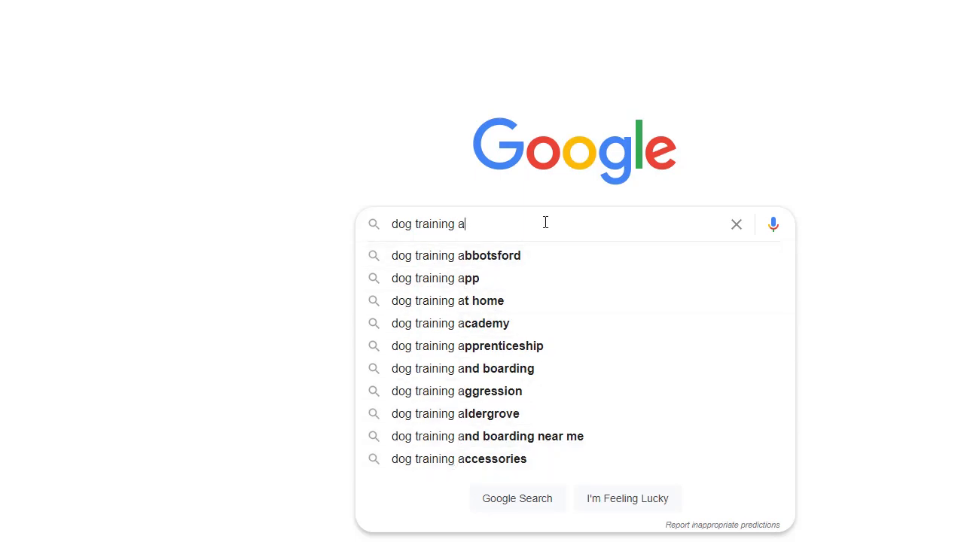
key(BackSpace)
text(b)
key(BackSpace)
text(c)
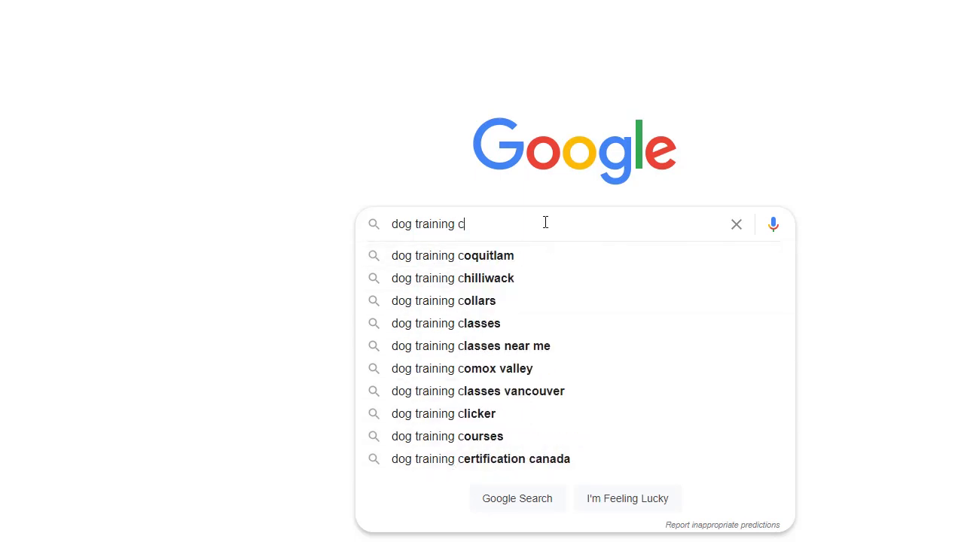
key(BackSpace)
text(d)
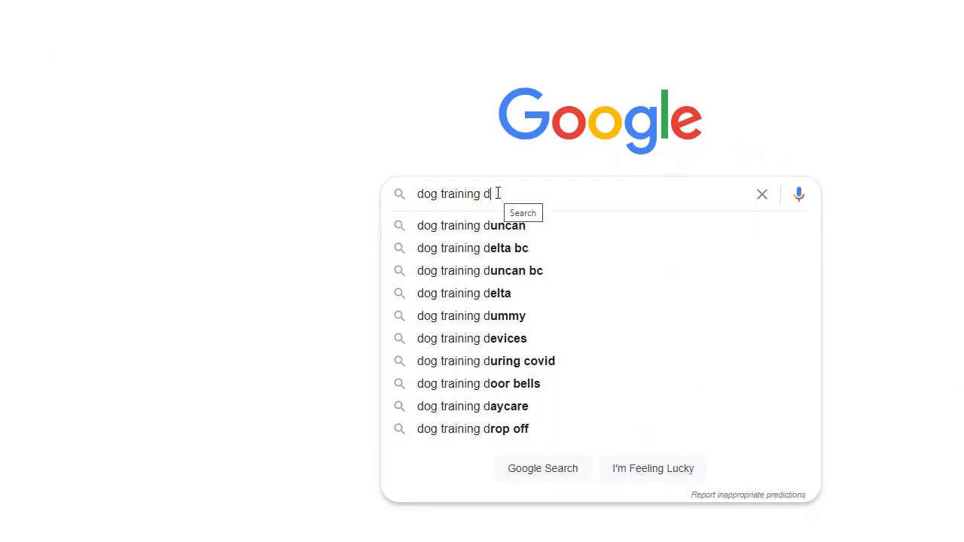
key(BackSpace)
text(aining)
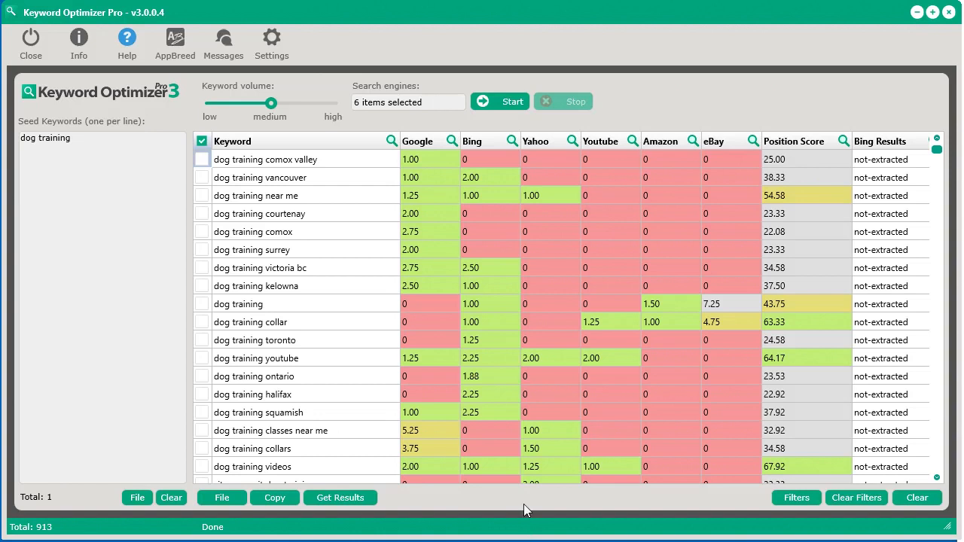
In Keyword Optimizer Pro, sort the keywords by Position Score from highest to lowest and select the top score
click(797, 143)
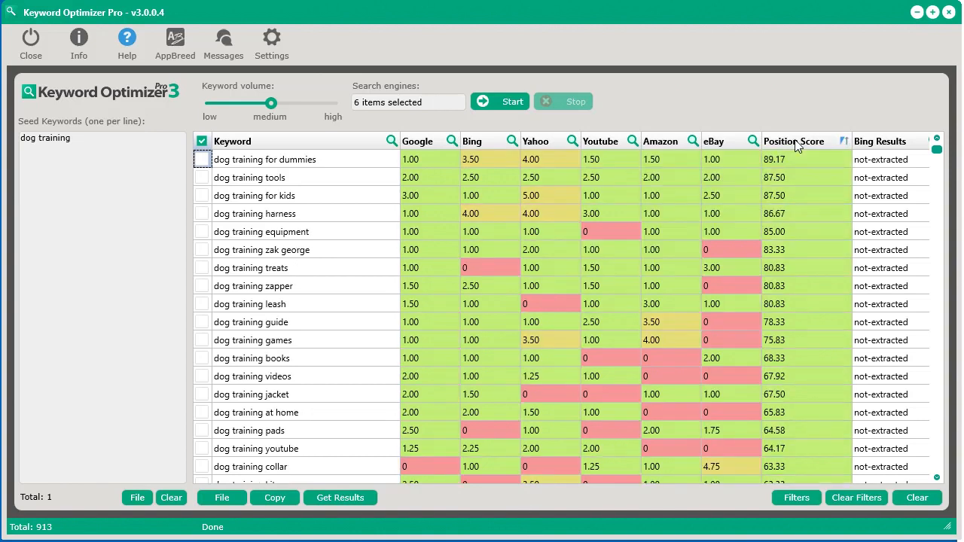
click(799, 162)
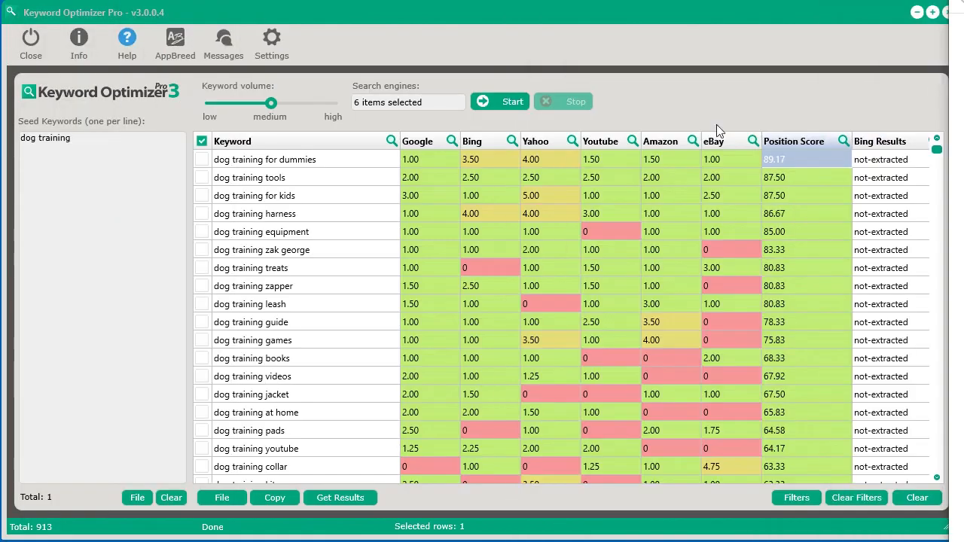
Examine how the engine positions of "dog training for dummies" relate to its Position Score, comparing them with Google's suggestion list
click(424, 164)
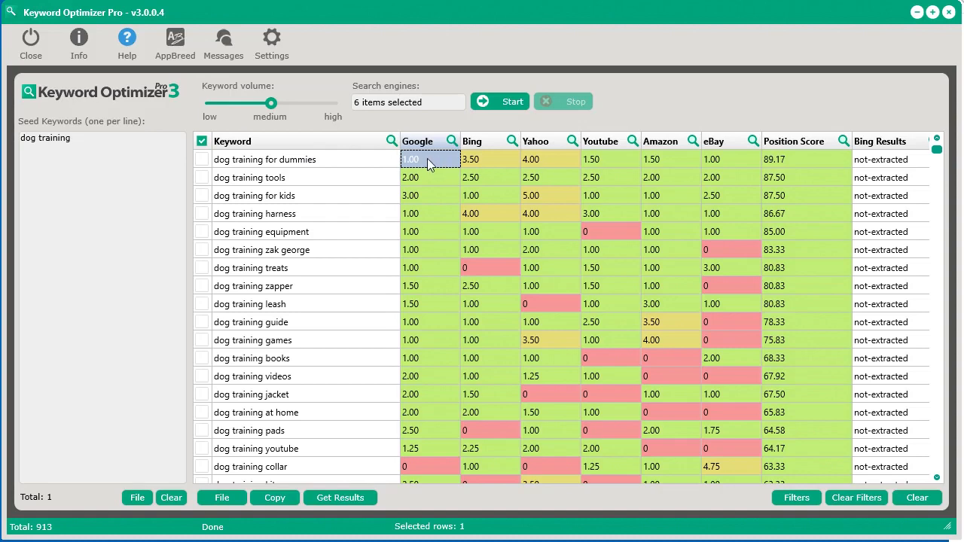
drag(963, 3, 564, 4)
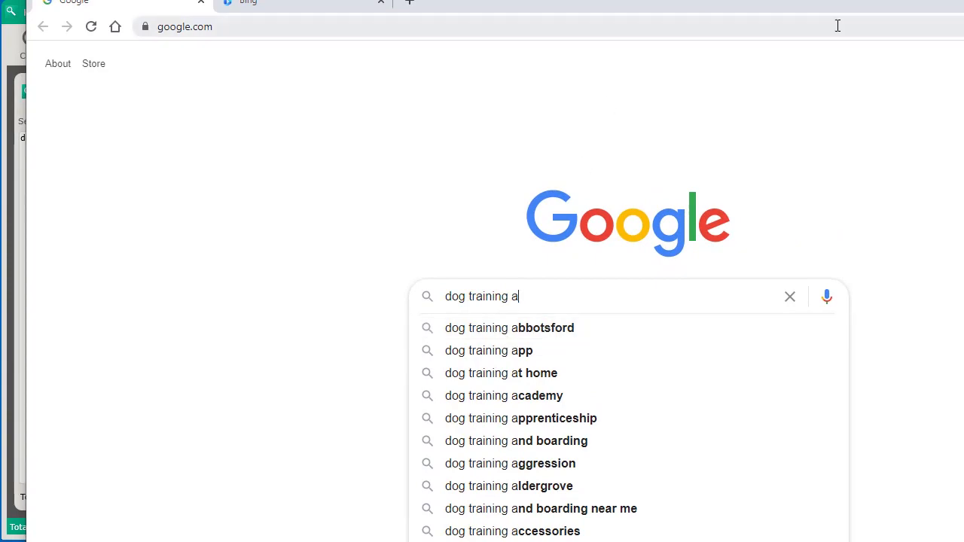
drag(833, 9, 963, 3)
click(502, 156)
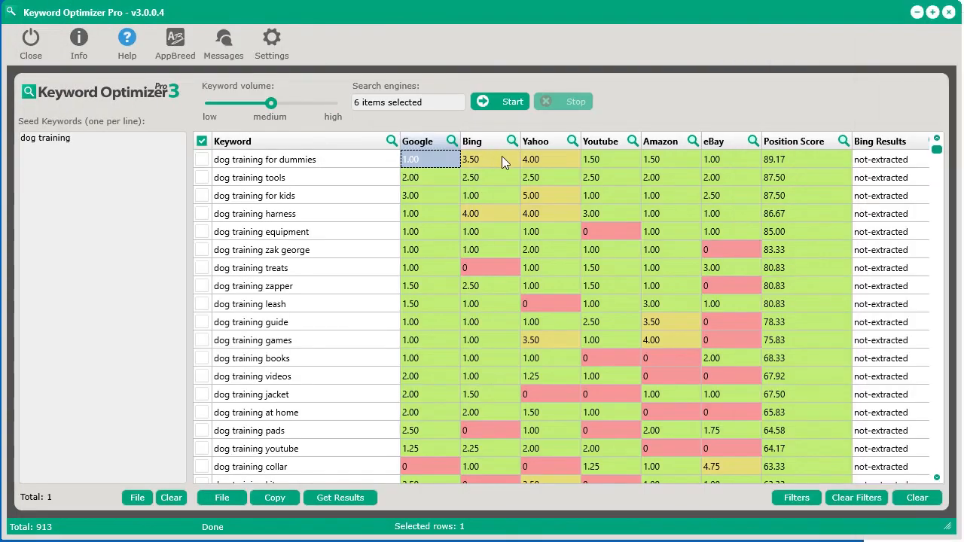
click(546, 155)
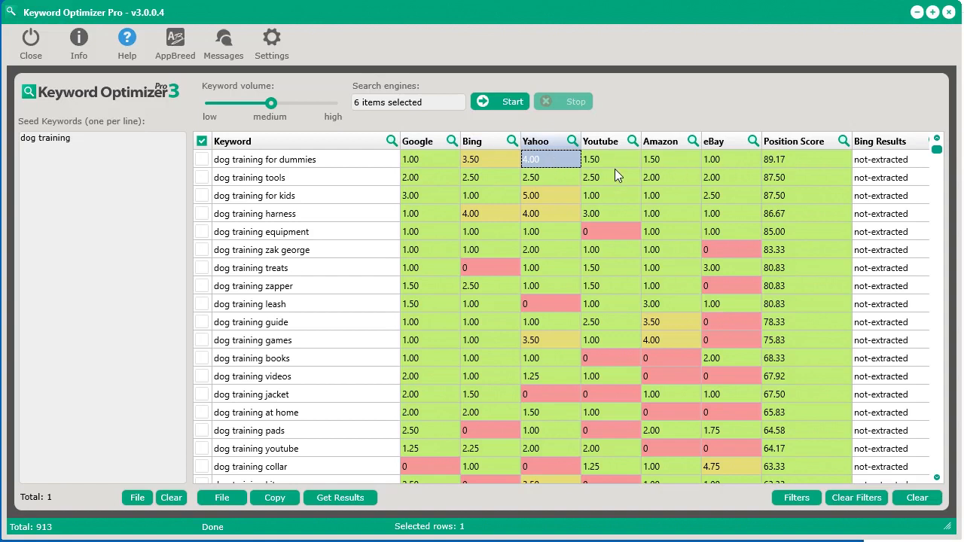
click(703, 162)
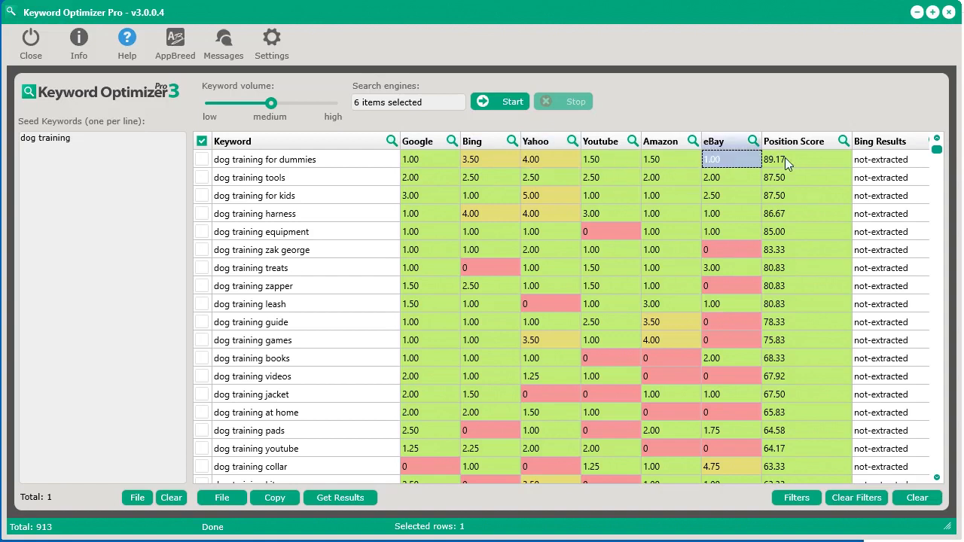
click(533, 162)
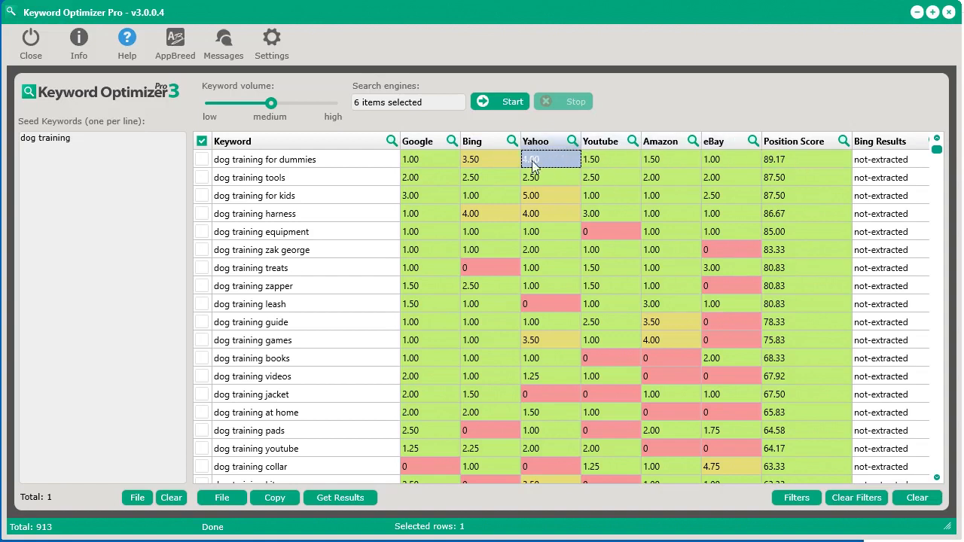
click(450, 160)
click(722, 159)
click(797, 159)
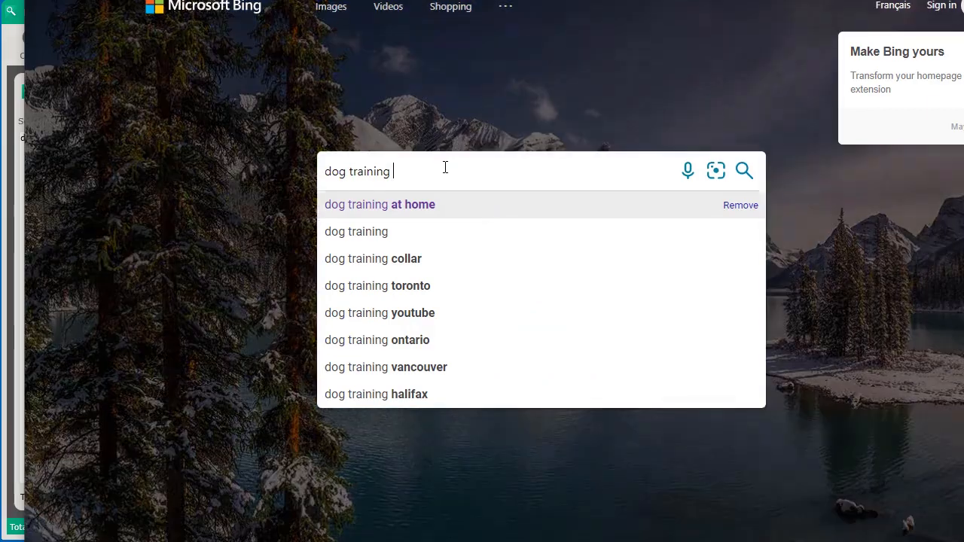
Check Bing's suggestions for "dog training a" in the browser and return to the keyword results
text(a)
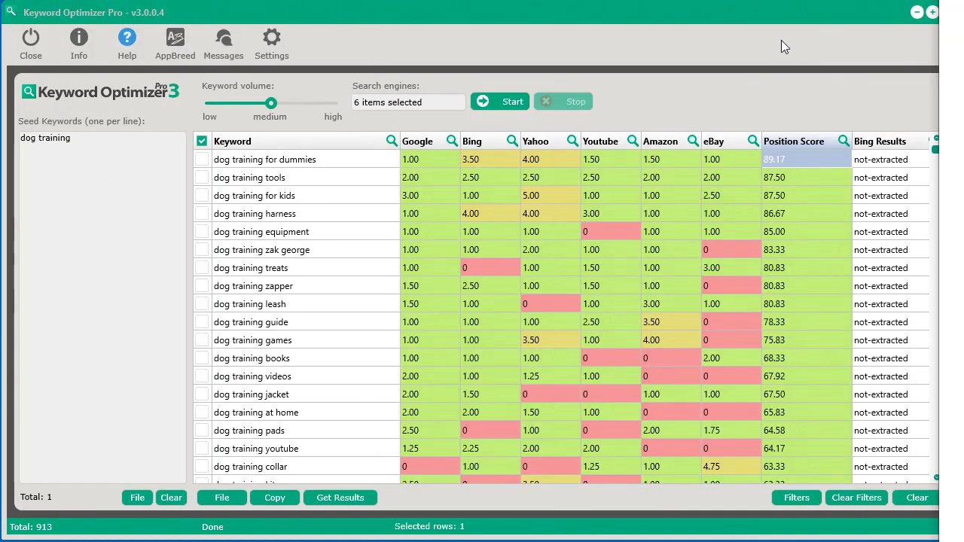
click(758, 16)
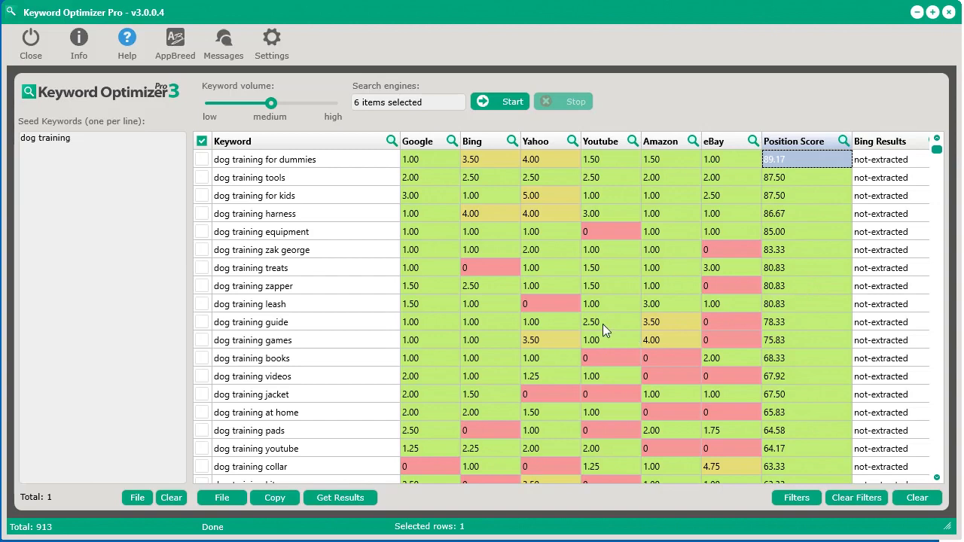
Set the Position Score importance of Bing to 8 and Yahoo to 6, and re-sort the keywords from highest to lowest score
click(278, 49)
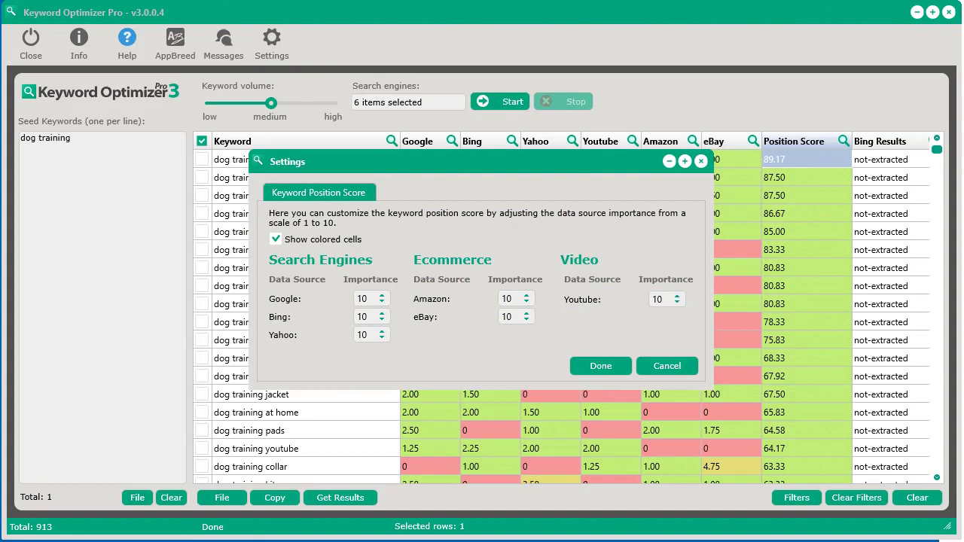
click(372, 319)
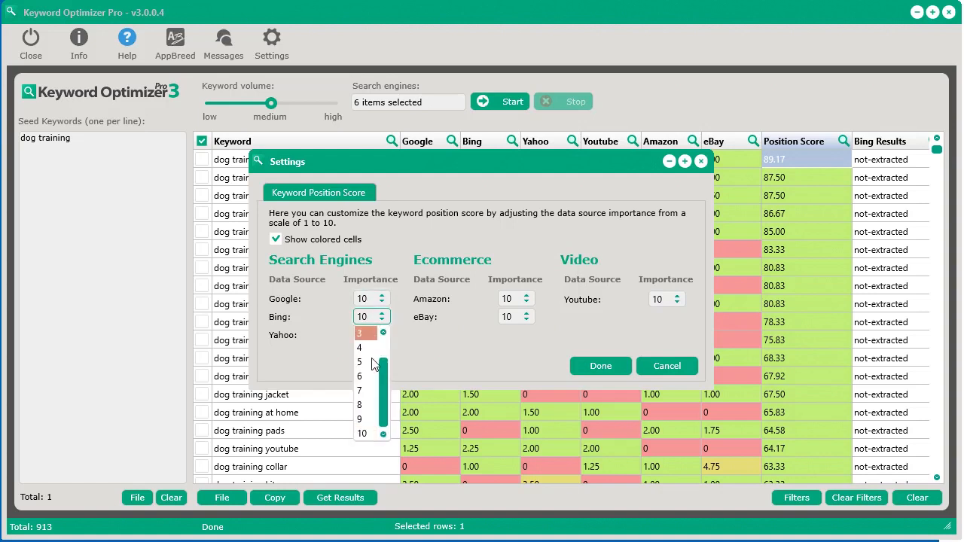
click(369, 405)
click(374, 336)
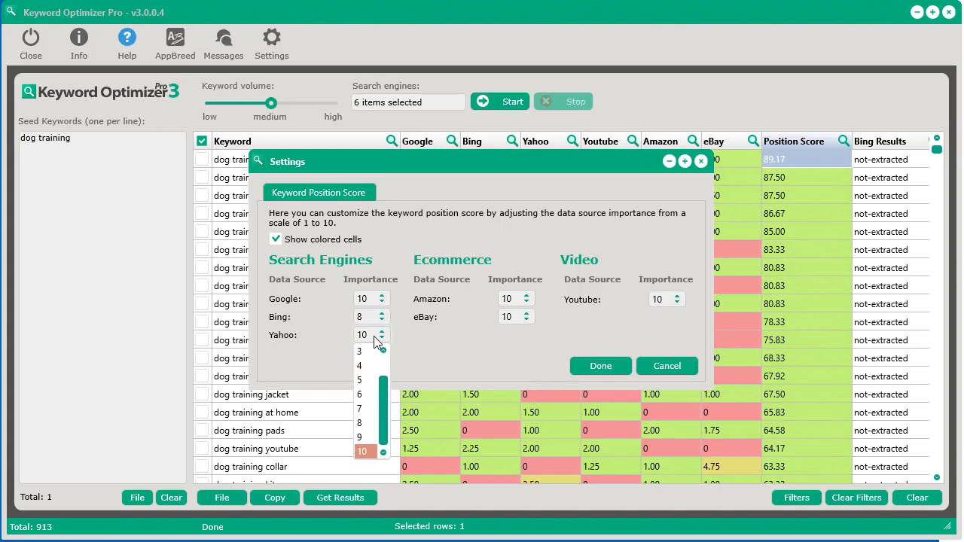
click(369, 394)
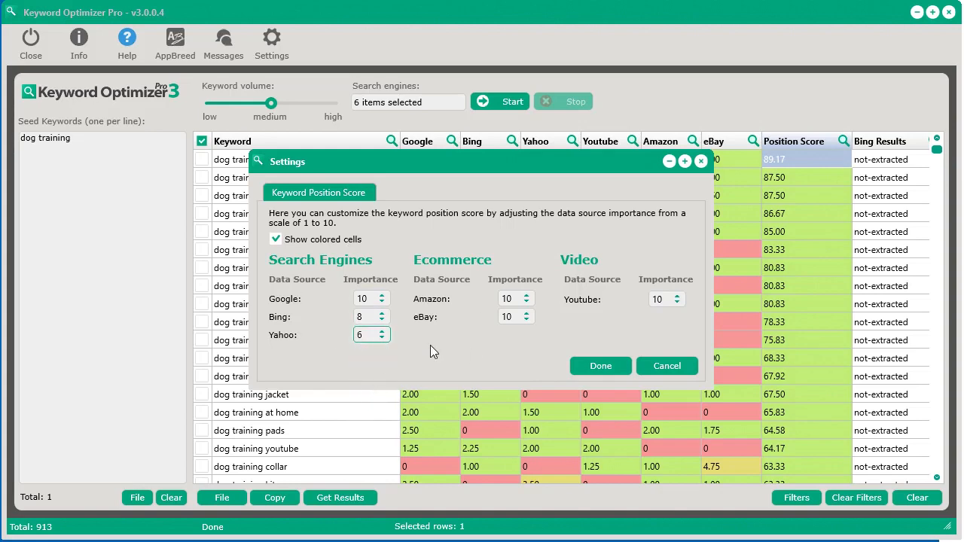
click(599, 366)
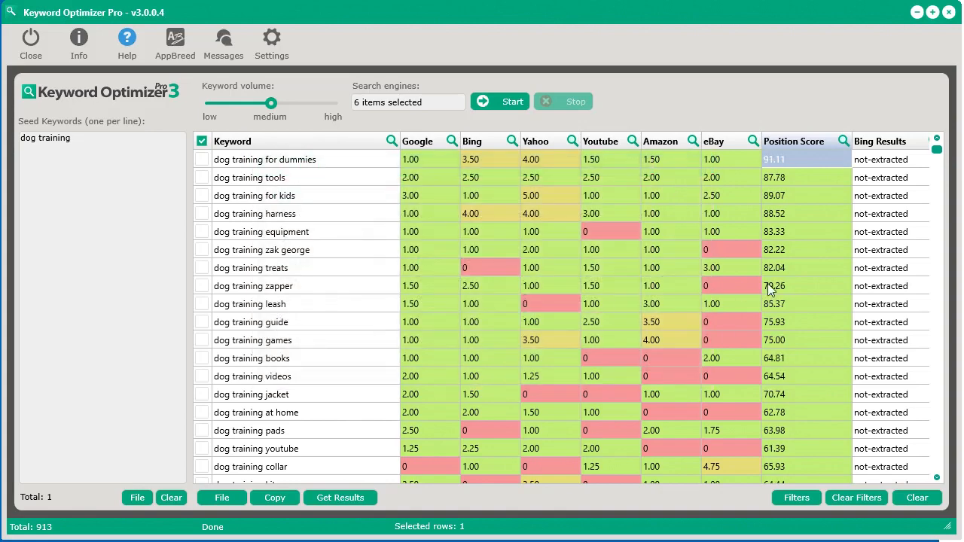
click(797, 143)
click(798, 142)
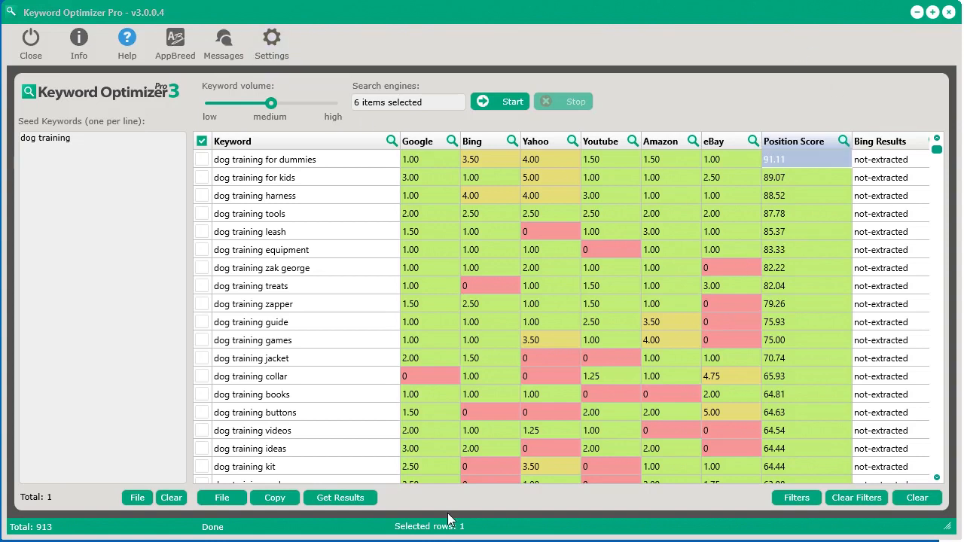
Clear all keyword results and limit the search sources to Amazon and eBay
click(417, 101)
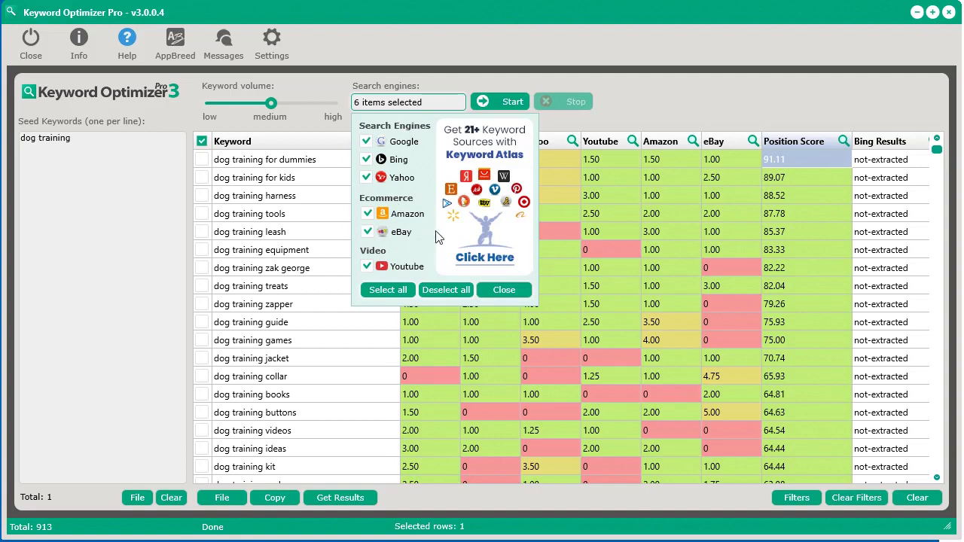
click(511, 290)
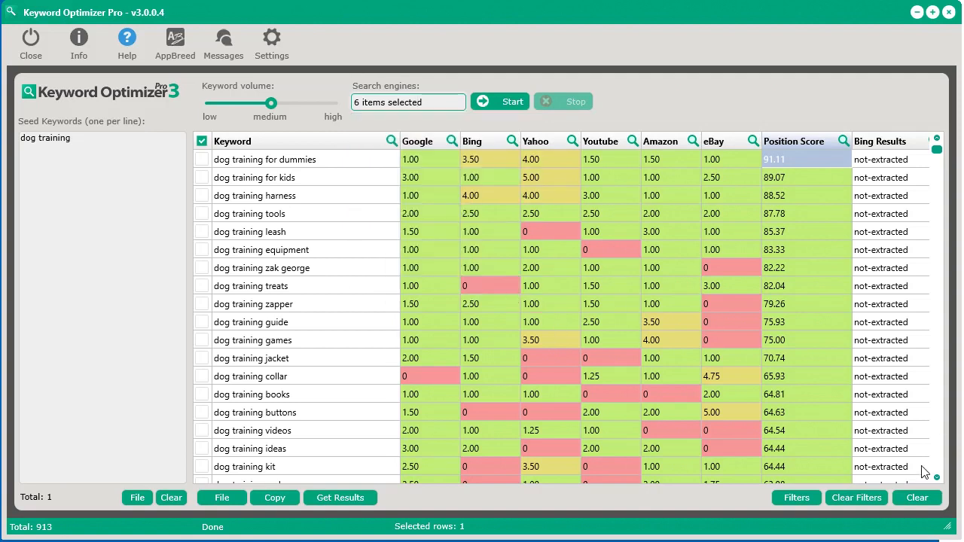
click(919, 500)
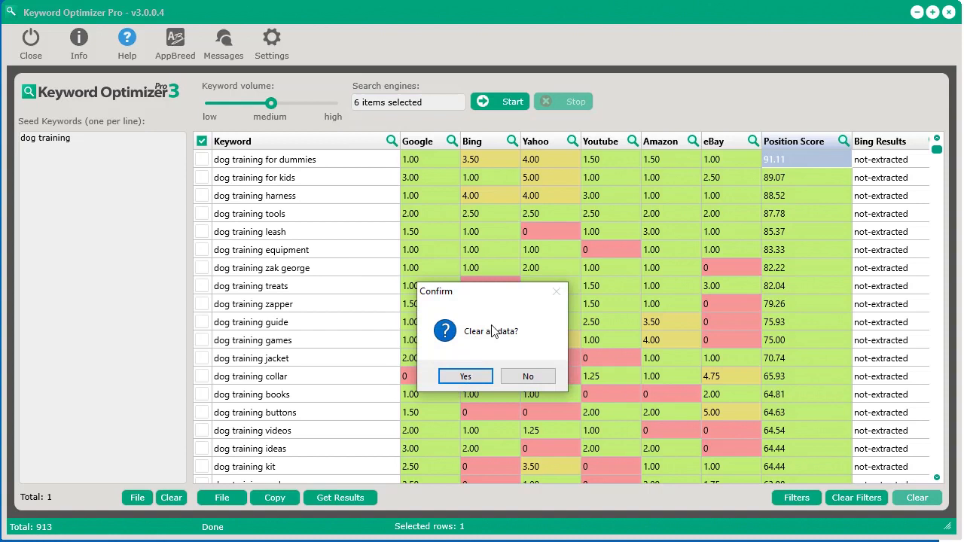
click(467, 377)
click(393, 105)
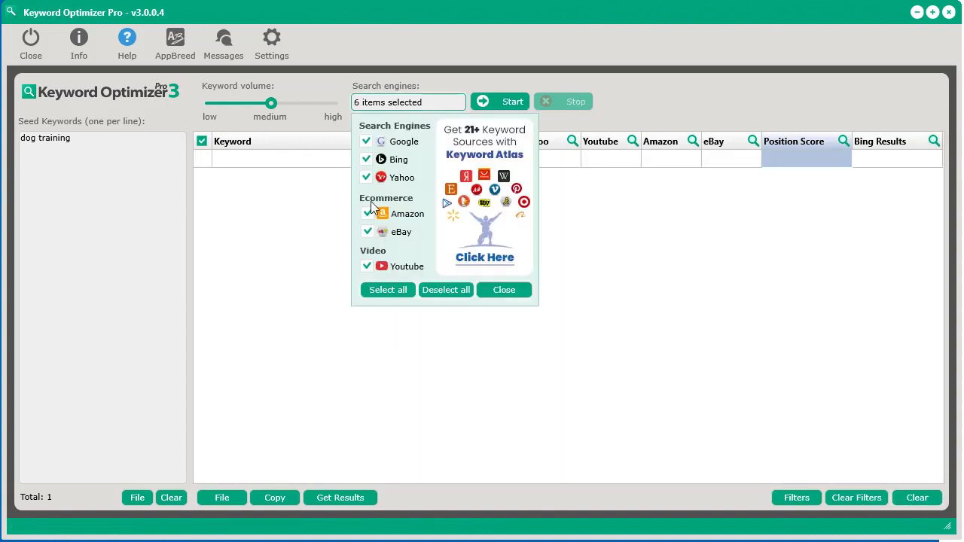
click(445, 290)
click(367, 214)
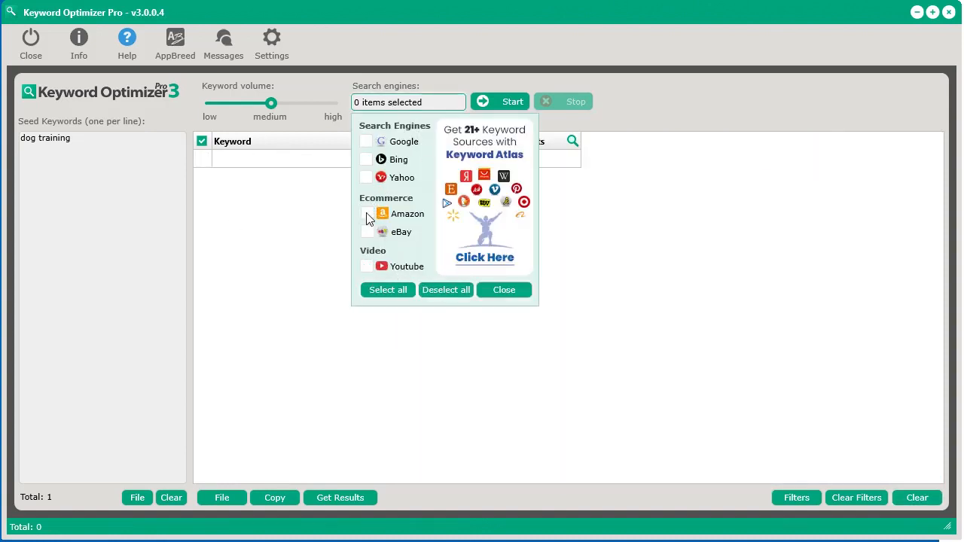
click(367, 232)
click(622, 366)
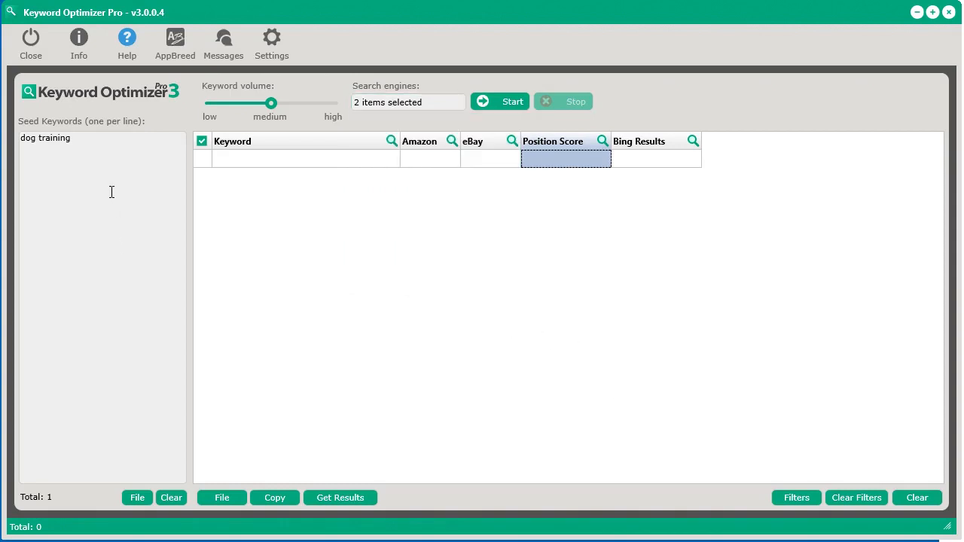
Change the seed keyword to "dog toy" and generate its keywords
double_click(58, 152)
key(BackSpace)
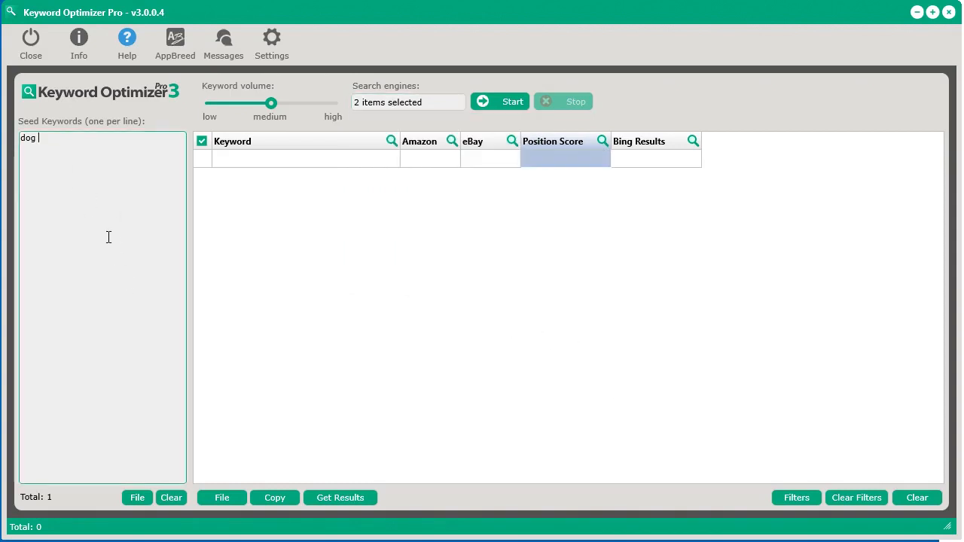
text(toy)
click(508, 100)
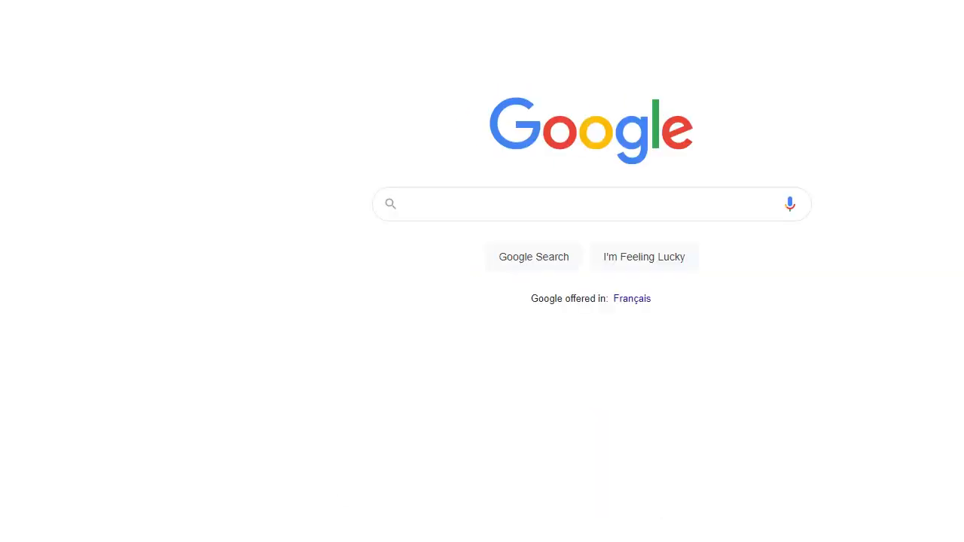
In the browser, open amazon.com and check its search suggestions for "dog toy a"
text(amazon)
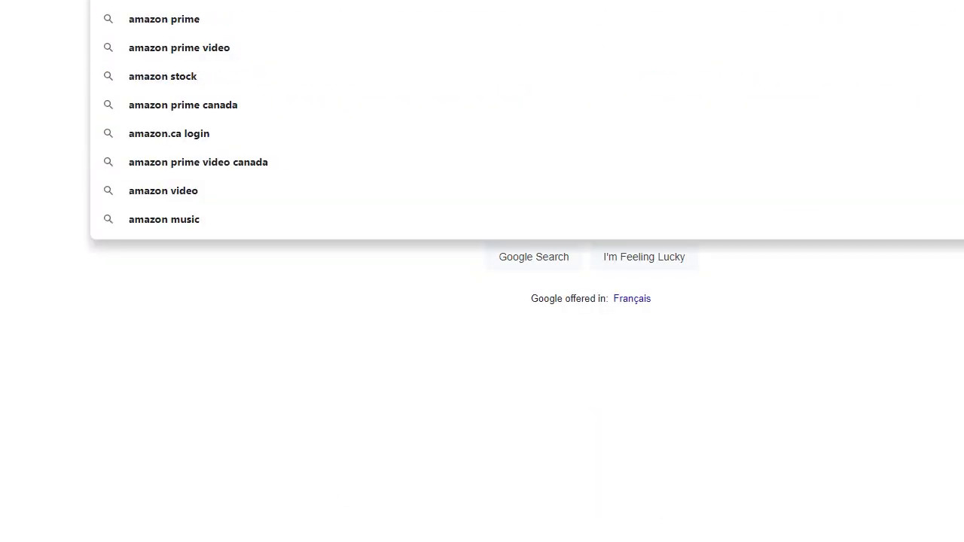
key(Return)
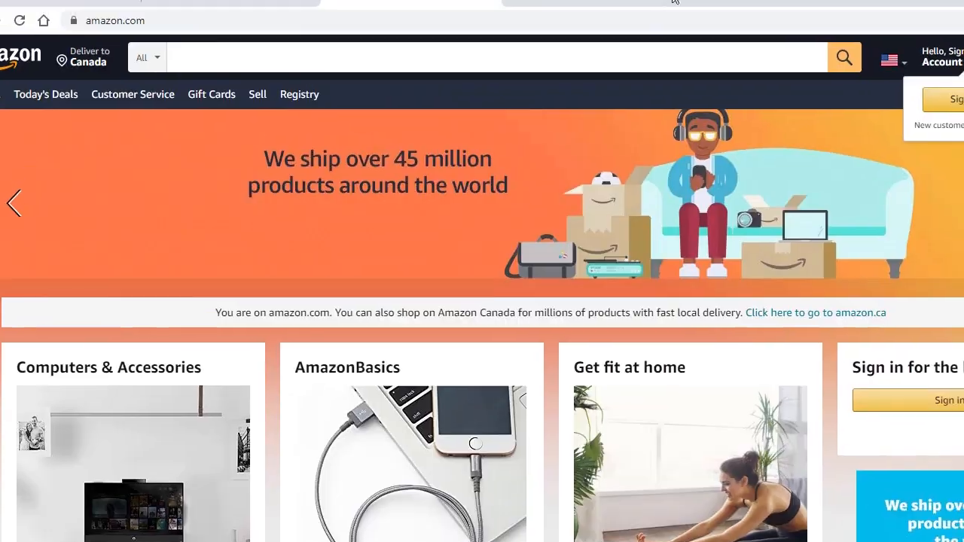
click(409, 54)
text(d)
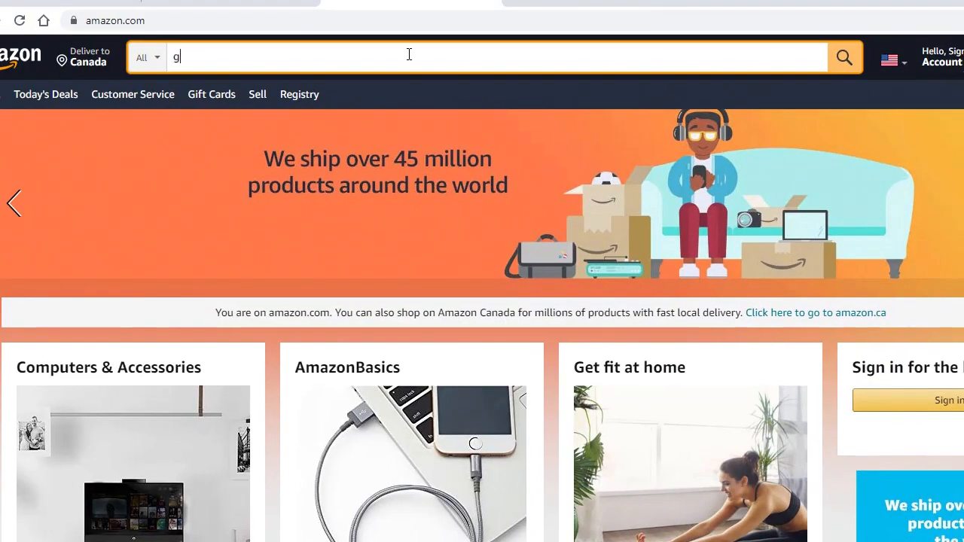
text(og toy a)
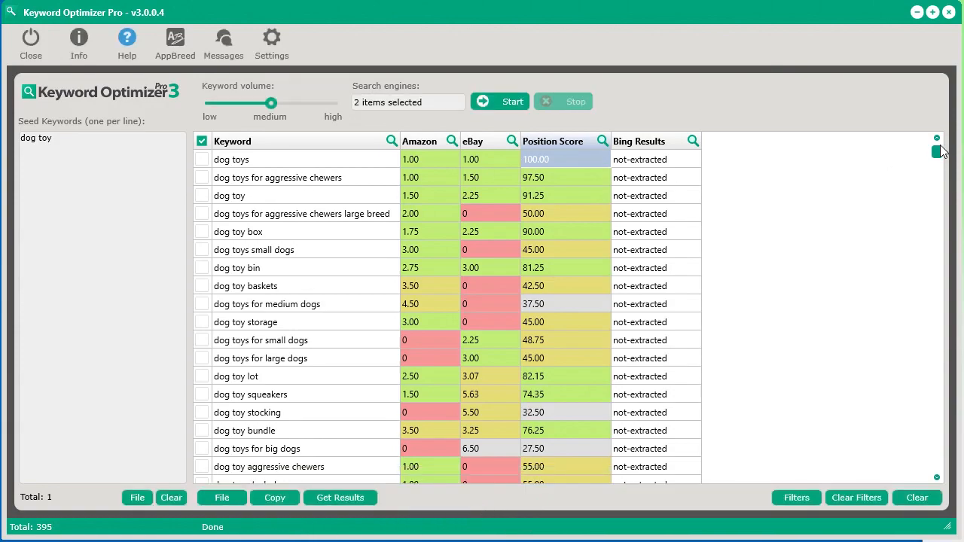
In Keyword Optimizer Pro, sort the "dog toy" keywords by Position Score from highest to lowest and look over the top ones
mouse_move(938, 154)
mouse_down()
mouse_move(937, 463)
mouse_move(940, 150)
mouse_up()
click(552, 142)
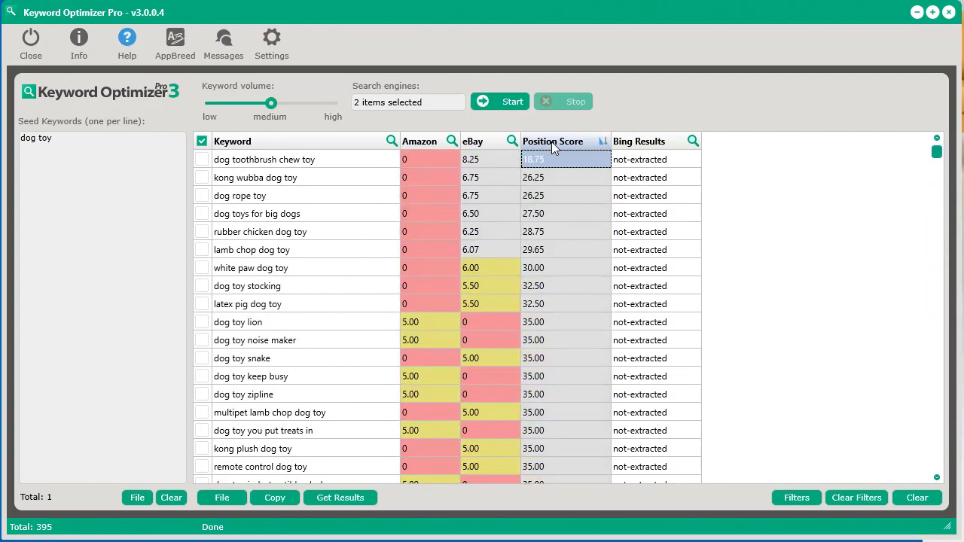
click(552, 142)
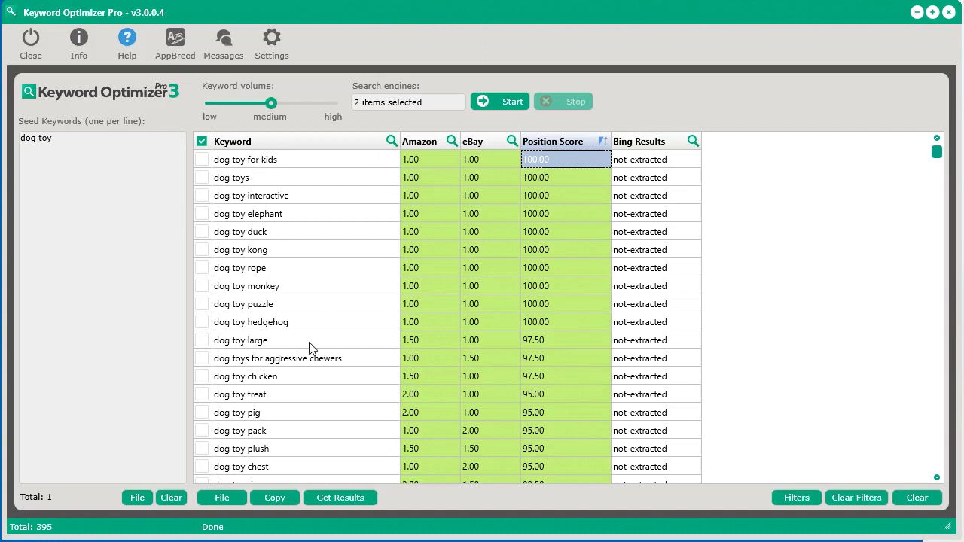
click(564, 366)
scroll(558, 338, down, 2)
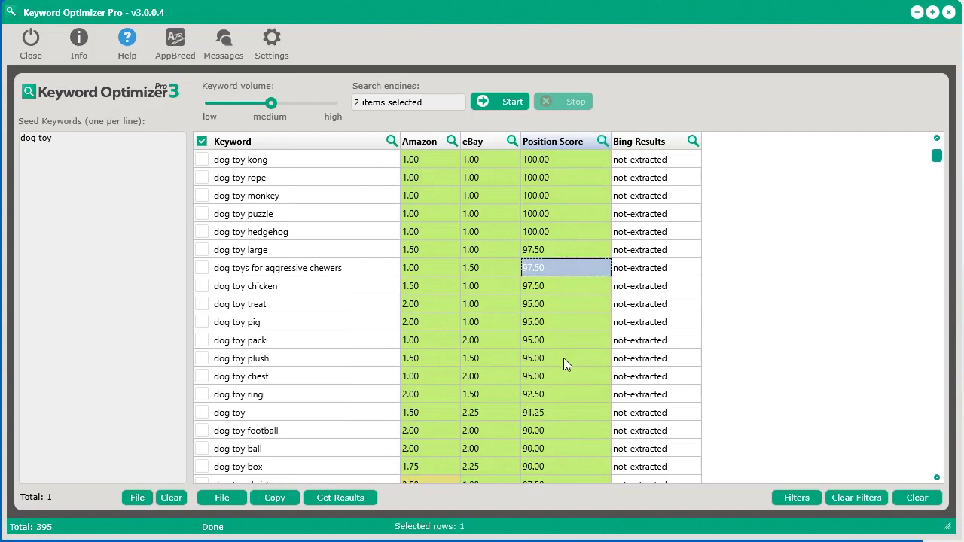
scroll(563, 358, up, 2)
Clear the keyword results and switch the search sources from Amazon and eBay to Google and Bing
click(916, 499)
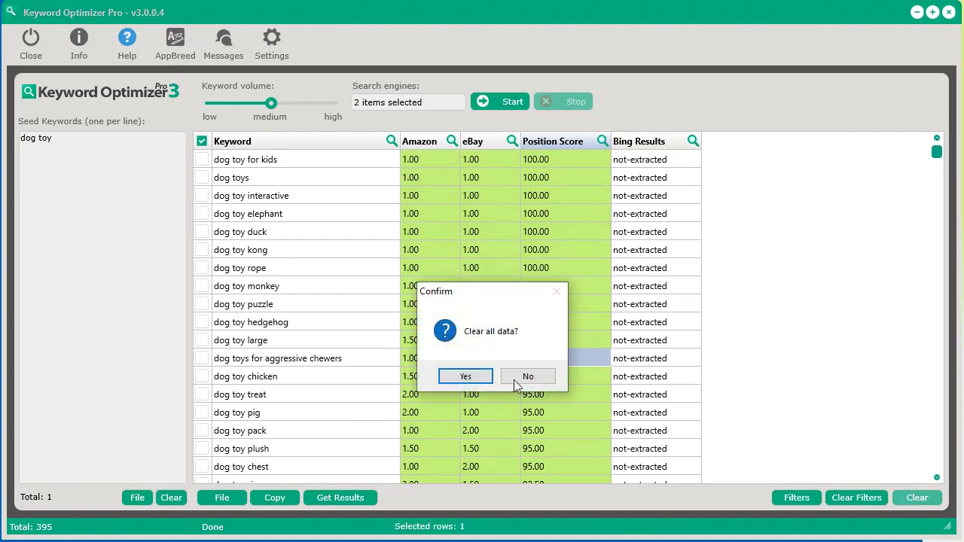
click(465, 376)
click(403, 105)
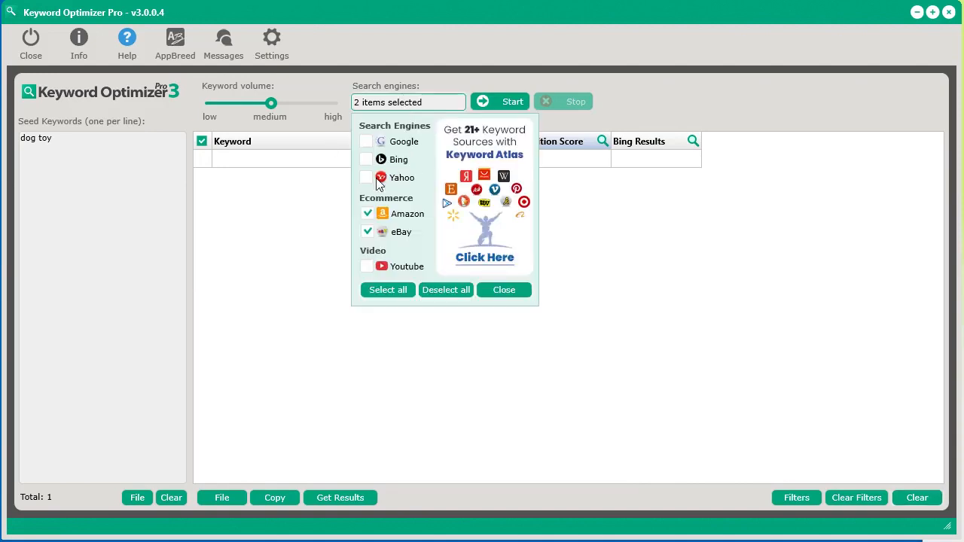
click(367, 217)
click(367, 234)
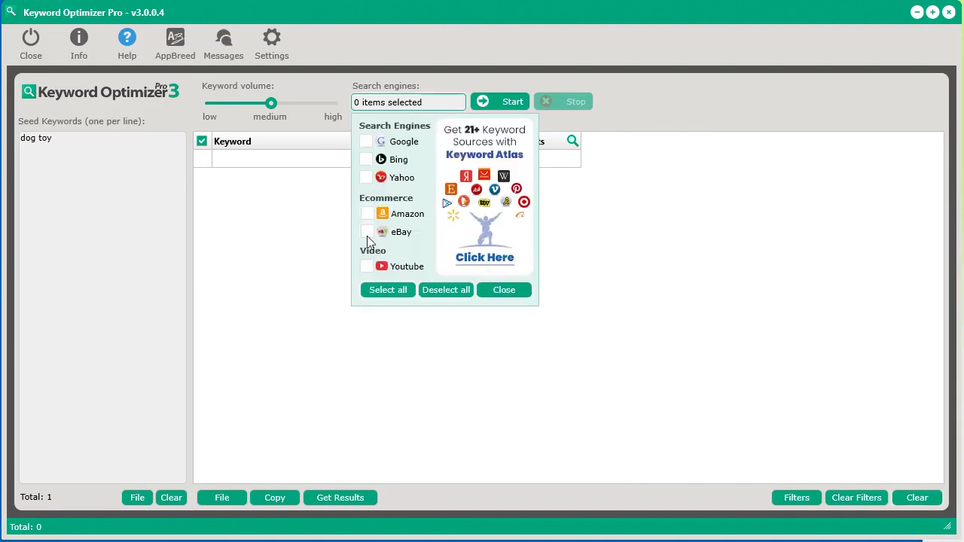
click(366, 141)
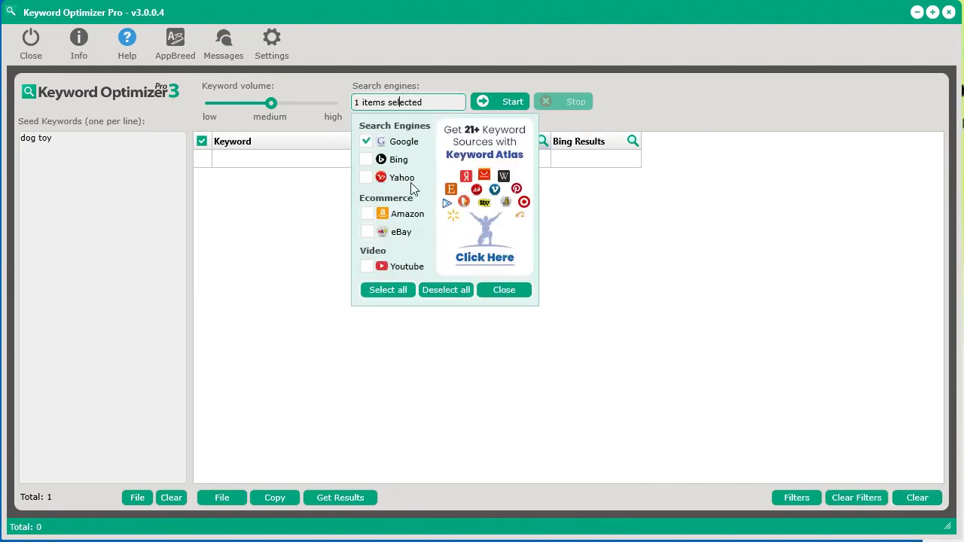
click(366, 159)
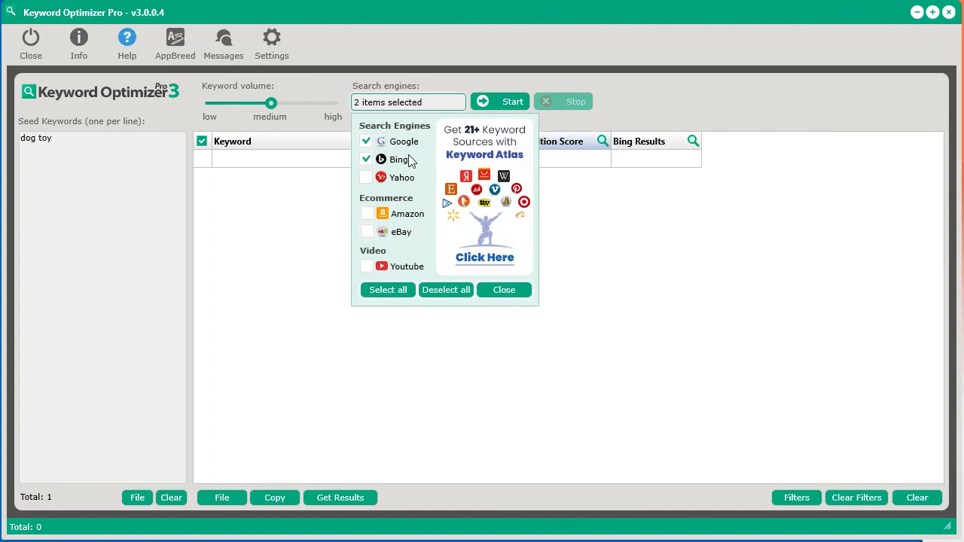
Generate "dog toy" keywords from Google and Bing and select the keyword "dog toys" in the results
click(490, 101)
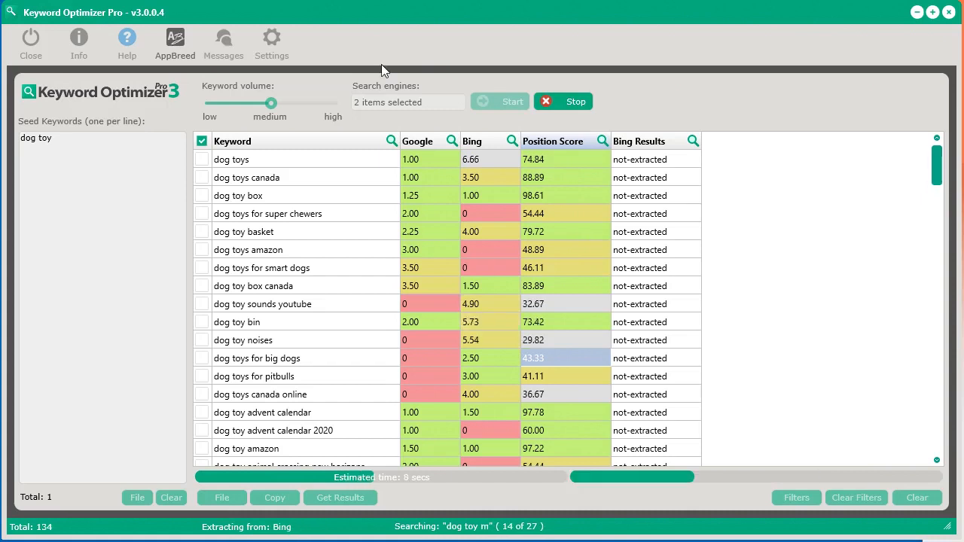
click(552, 101)
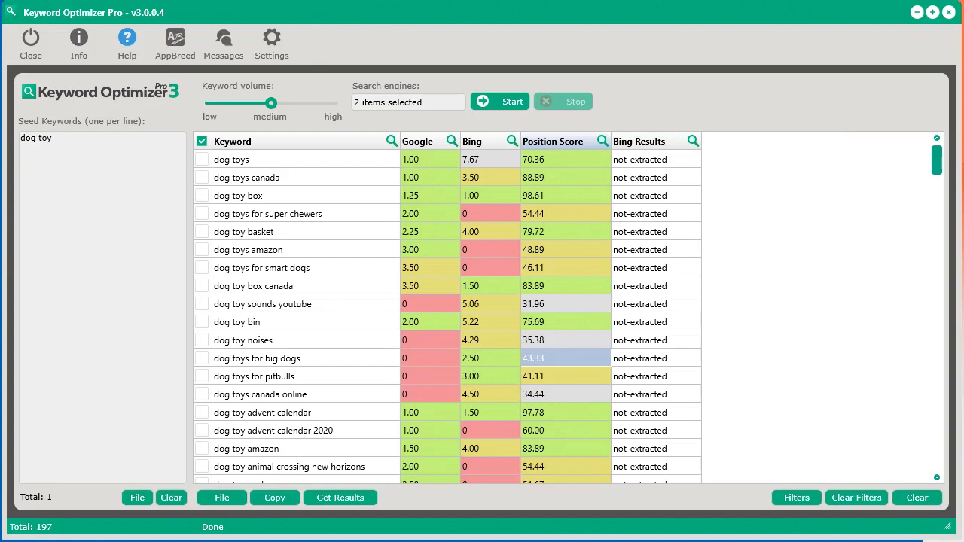
click(235, 163)
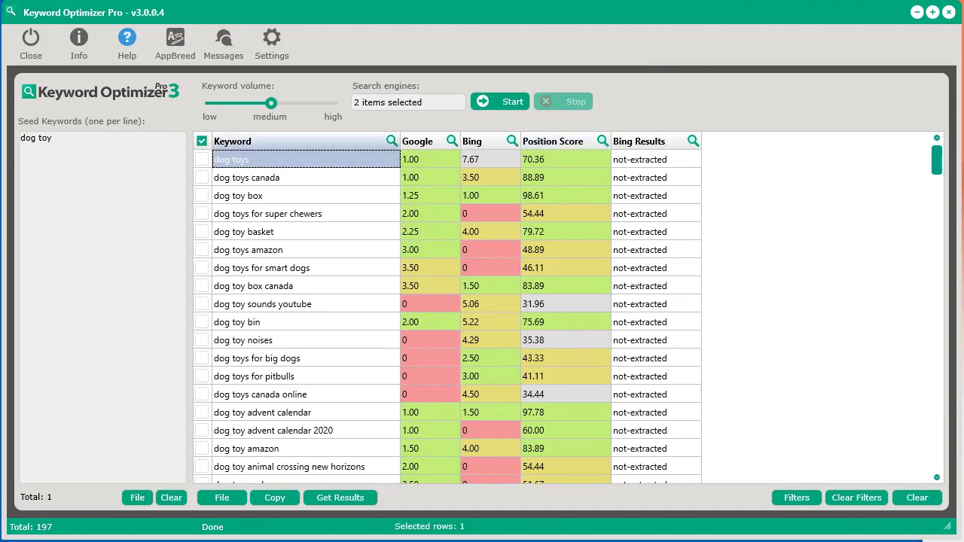
Search Bing for "dog toys" in the browser, highlight the number of results and return to the keyword results
drag(963, 4, 750, 2)
click(338, 3)
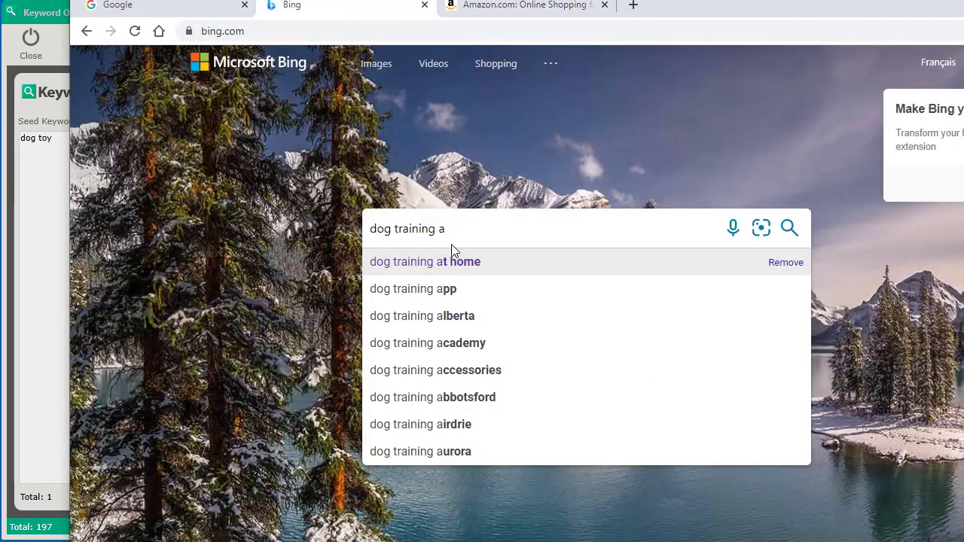
drag(459, 230, 325, 232)
text(dog toys)
key(Return)
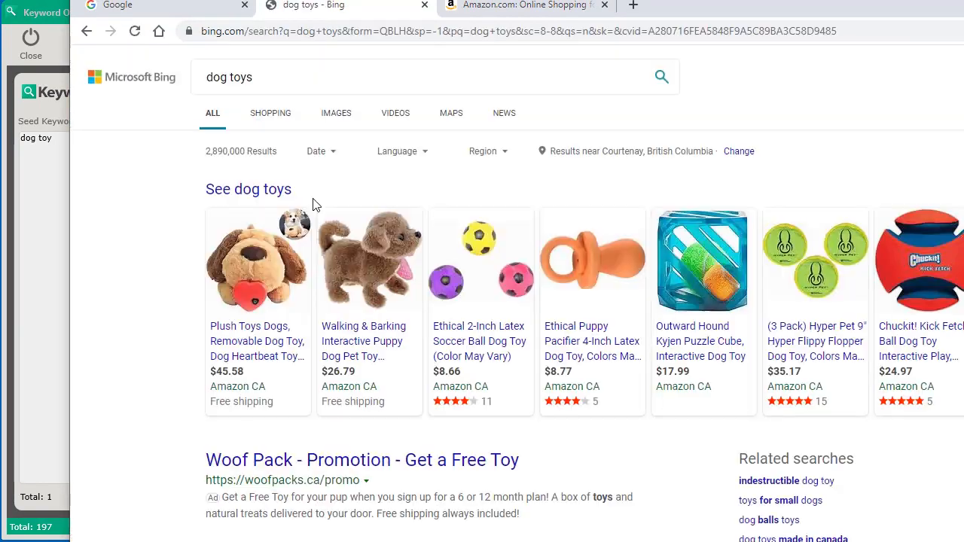
drag(247, 151, 186, 158)
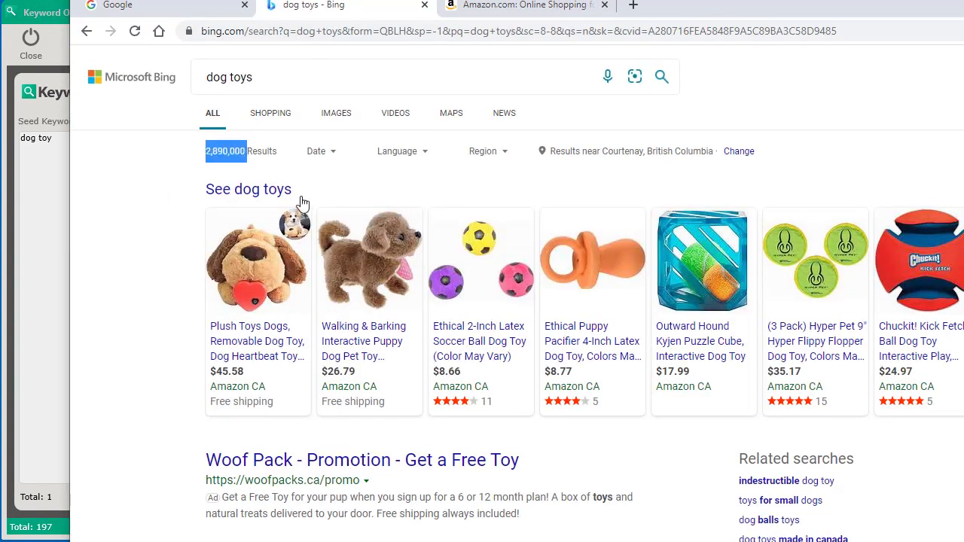
drag(720, 9, 963, 0)
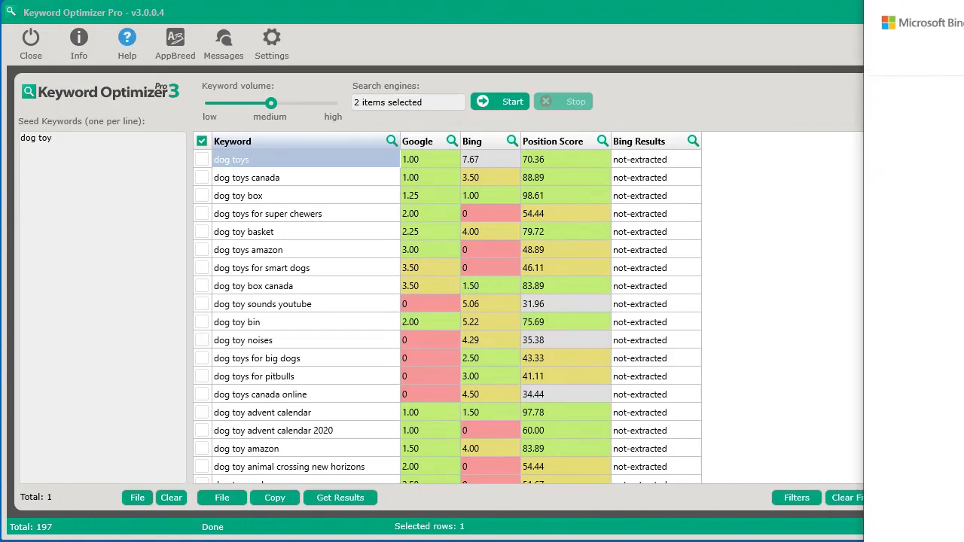
Check the first six keywords individually, from "dog toys" through "dog toys amazon"
click(202, 159)
click(202, 178)
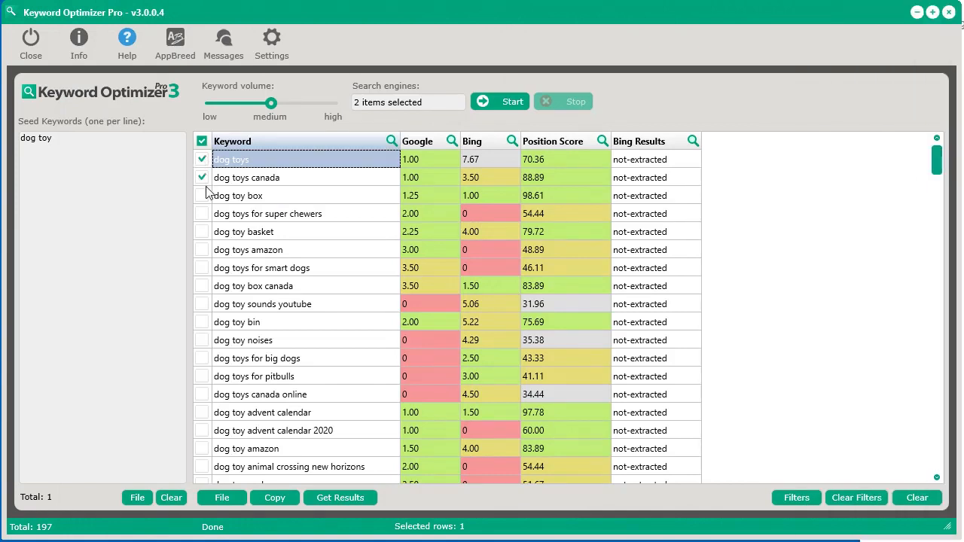
click(202, 196)
click(202, 214)
click(201, 232)
click(202, 250)
Highlight "dog toy sounds youtube", "dog toys for big dogs" and "dog toy advent calendar 2020" together and check the highlighted rows
click(202, 142)
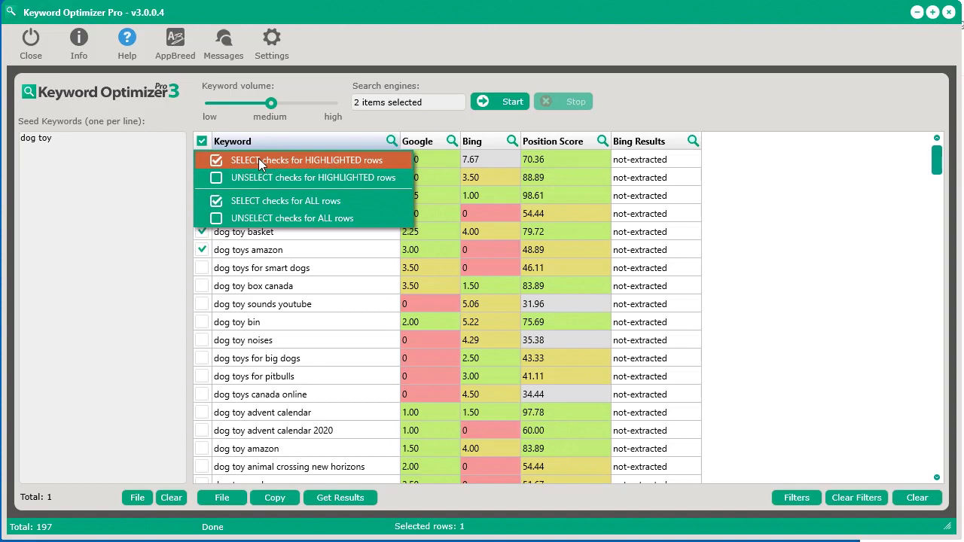
click(288, 305)
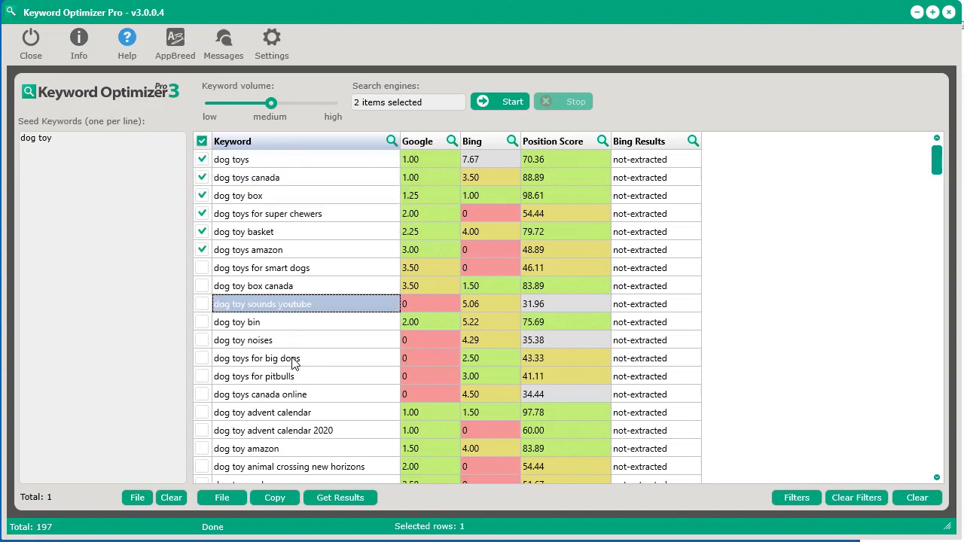
ctrl+click(294, 358)
ctrl+click(290, 430)
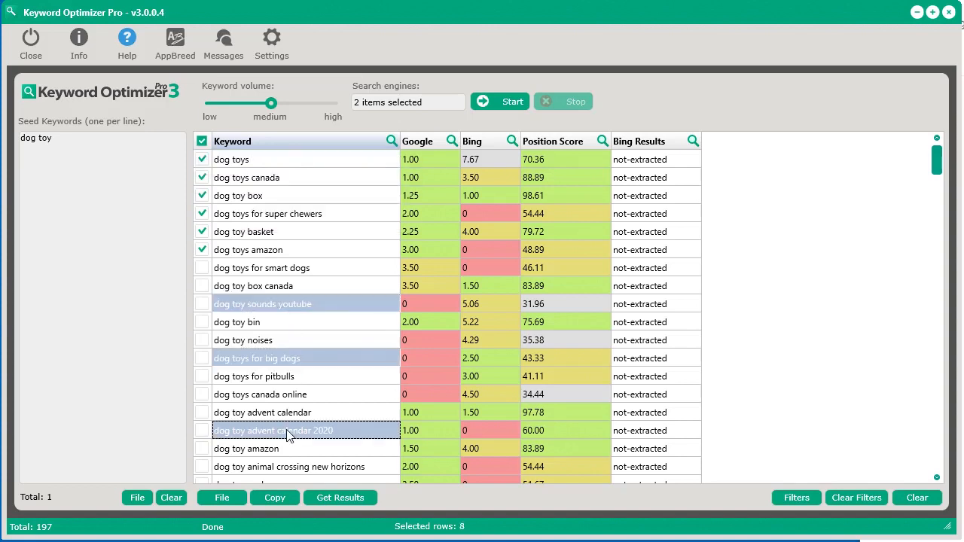
click(202, 141)
click(286, 160)
click(309, 327)
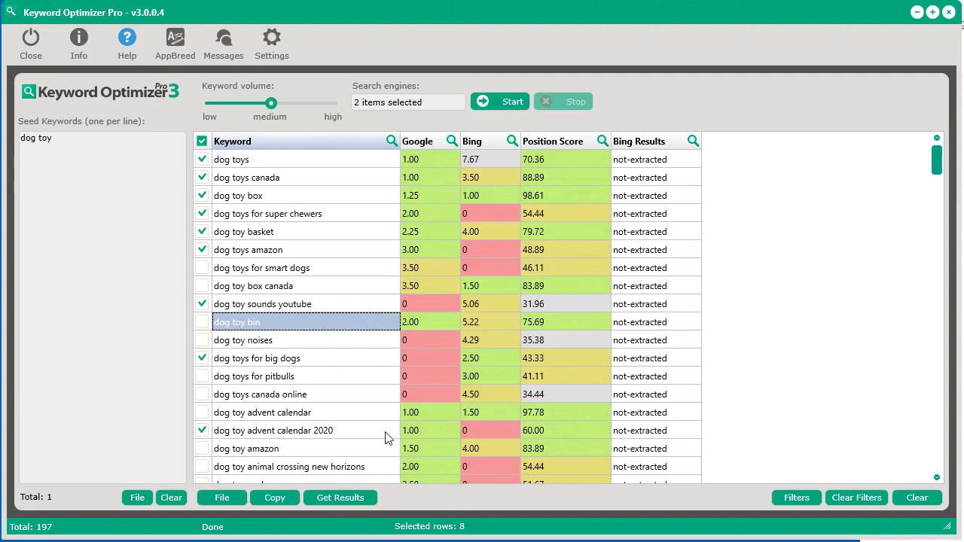
Extract the Bing results for the checked keywords and highlight the result count of the last search in the built-in web browser
click(371, 497)
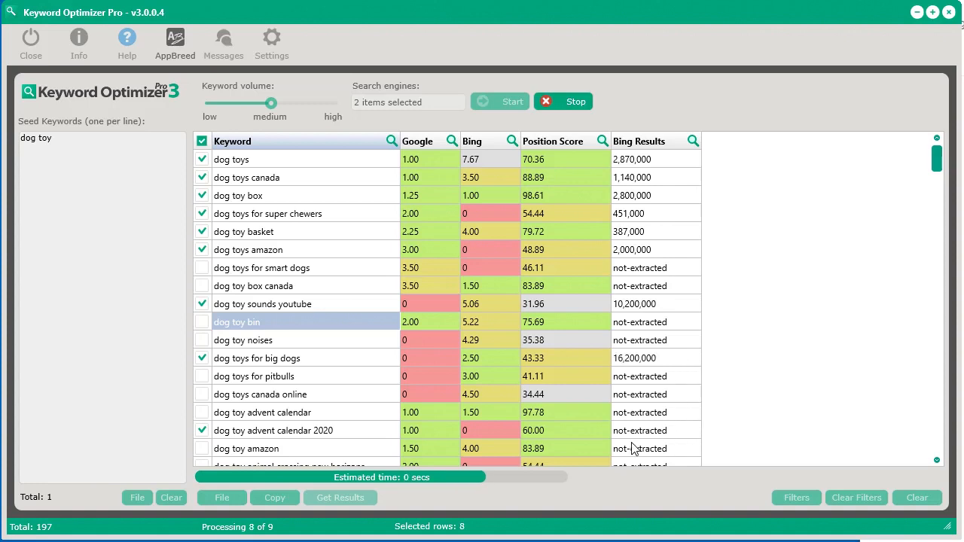
click(127, 41)
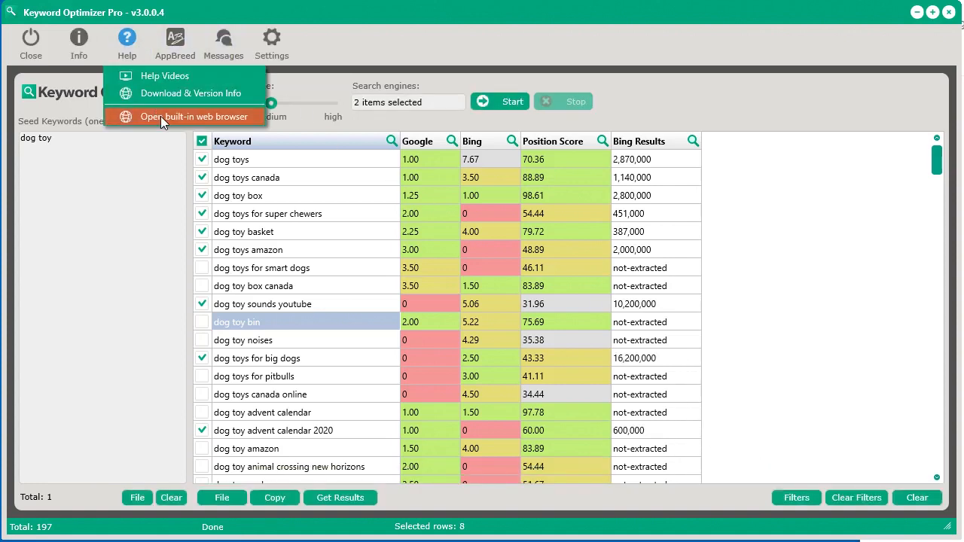
click(161, 116)
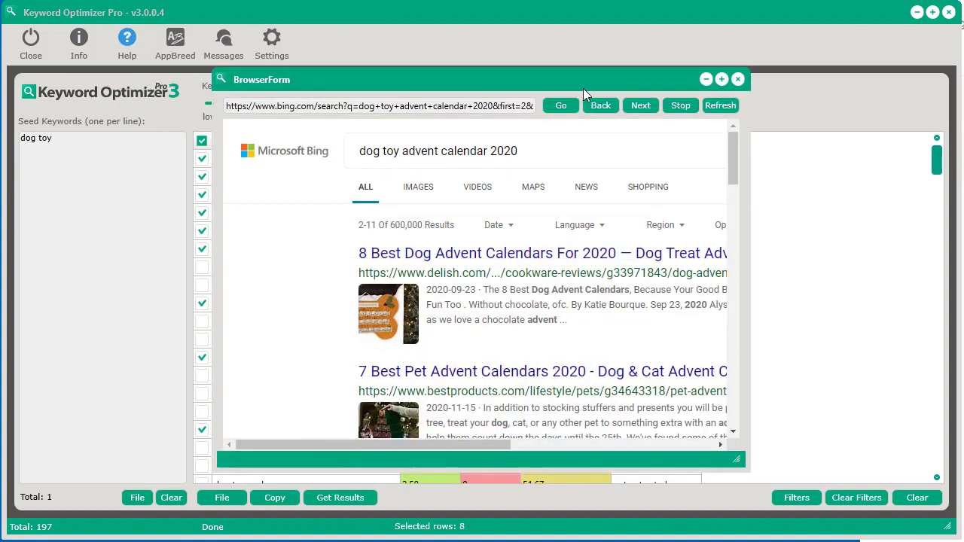
mouse_move(583, 88)
mouse_down()
mouse_move(581, 67)
mouse_move(574, 79)
mouse_up()
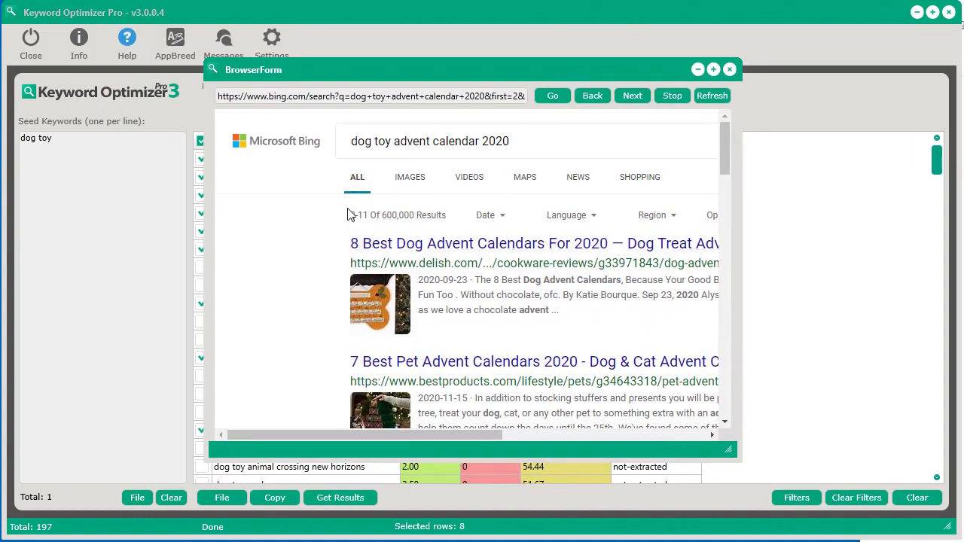
double_click(416, 215)
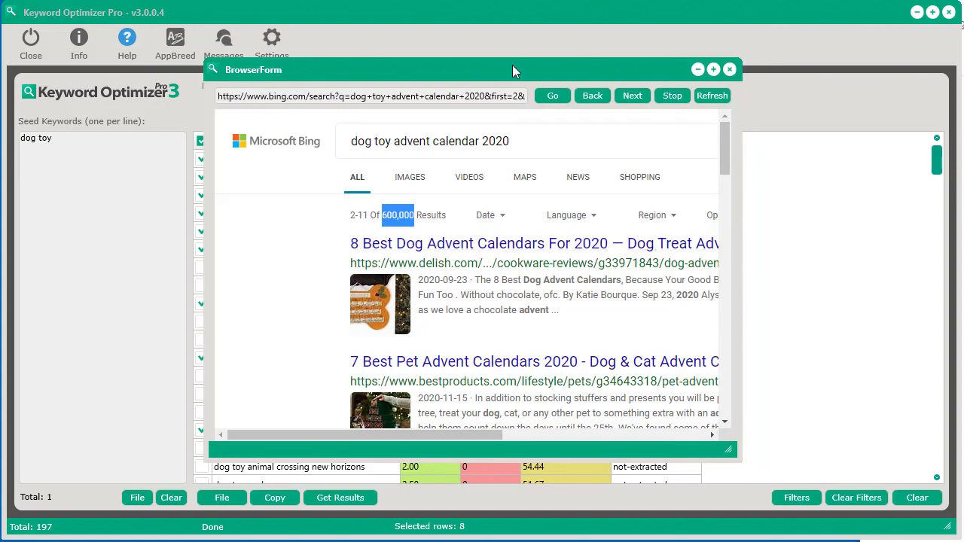
Move the built-in browser window out of the way and sort the keywords by Bing Results from lowest to highest
drag(515, 70, 800, 87)
click(658, 429)
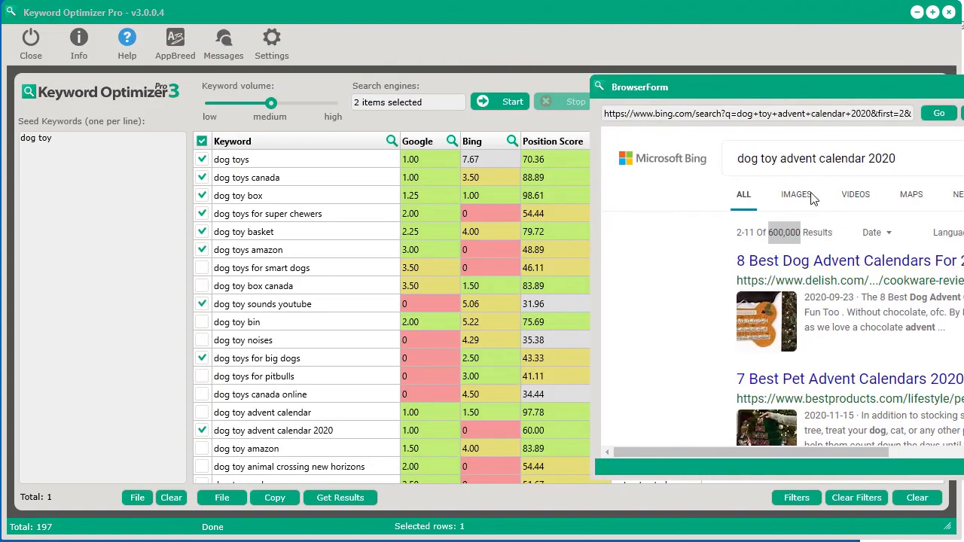
drag(904, 81, 963, 93)
click(660, 142)
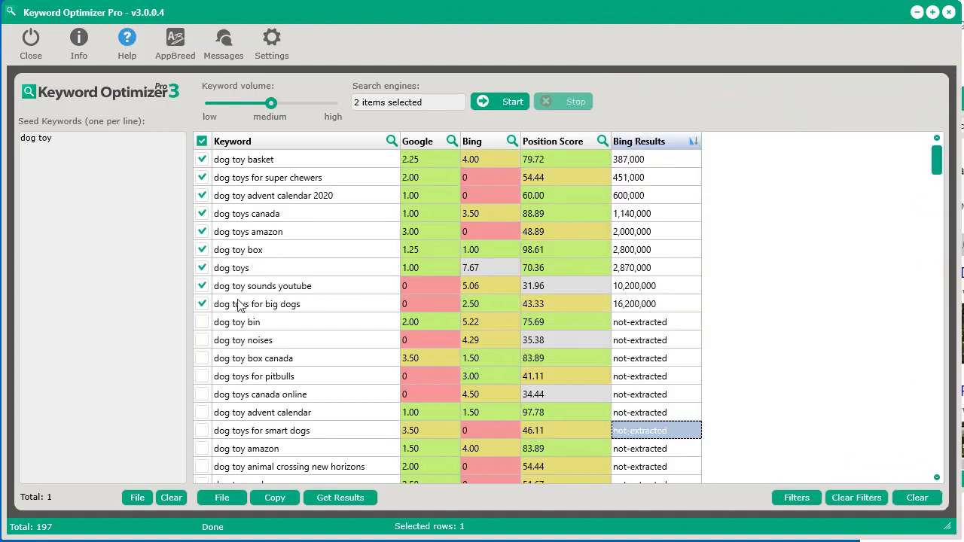
Check all keyword rows, start extracting their Bing results, and stop the extraction partway
click(203, 147)
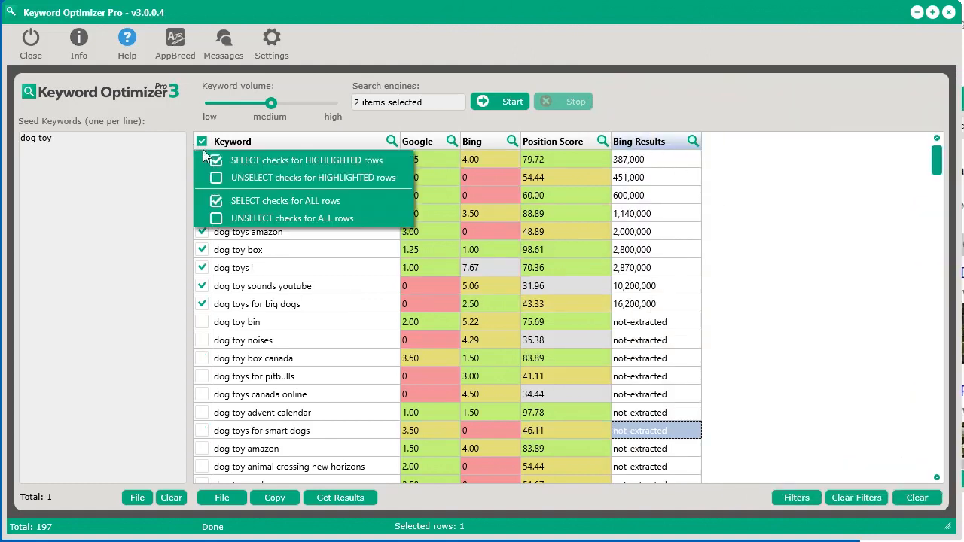
click(233, 204)
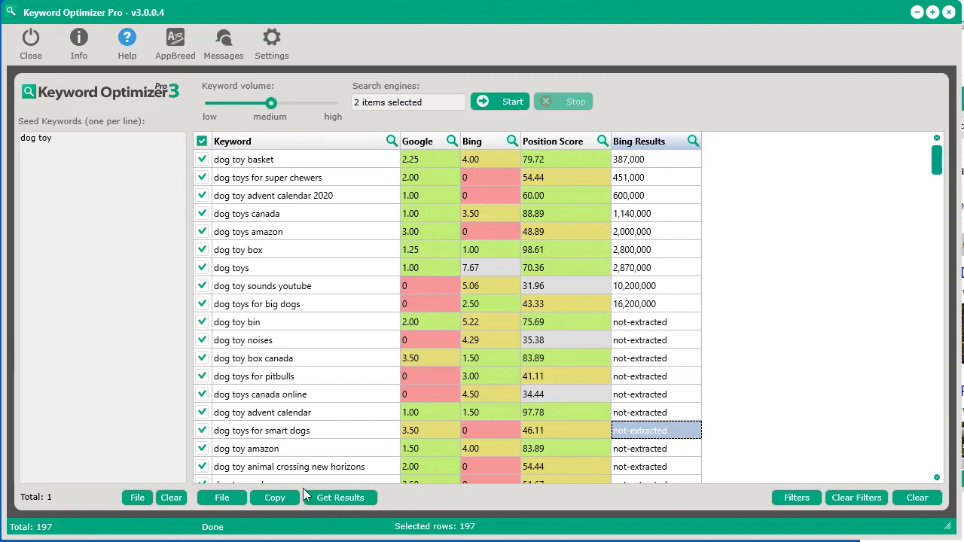
click(334, 493)
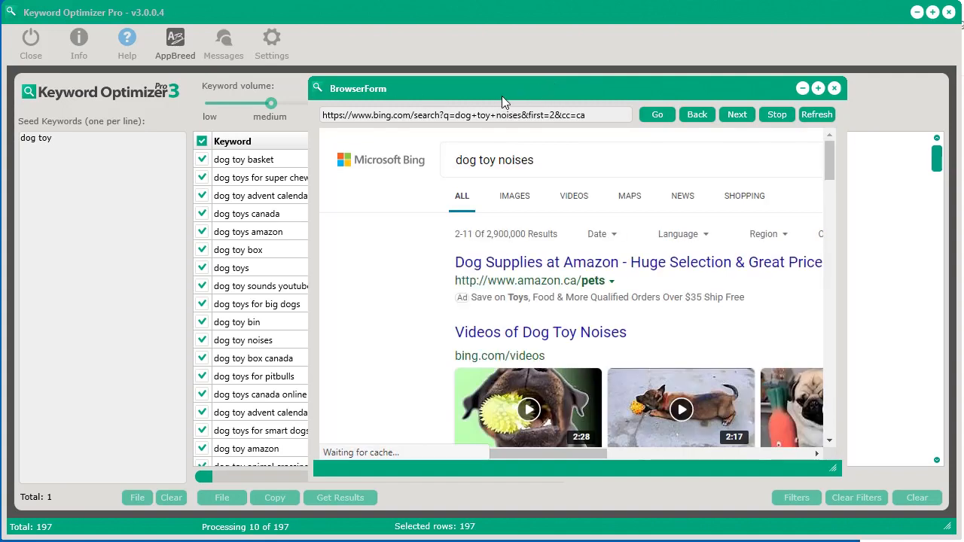
drag(567, 92, 278, 172)
click(581, 102)
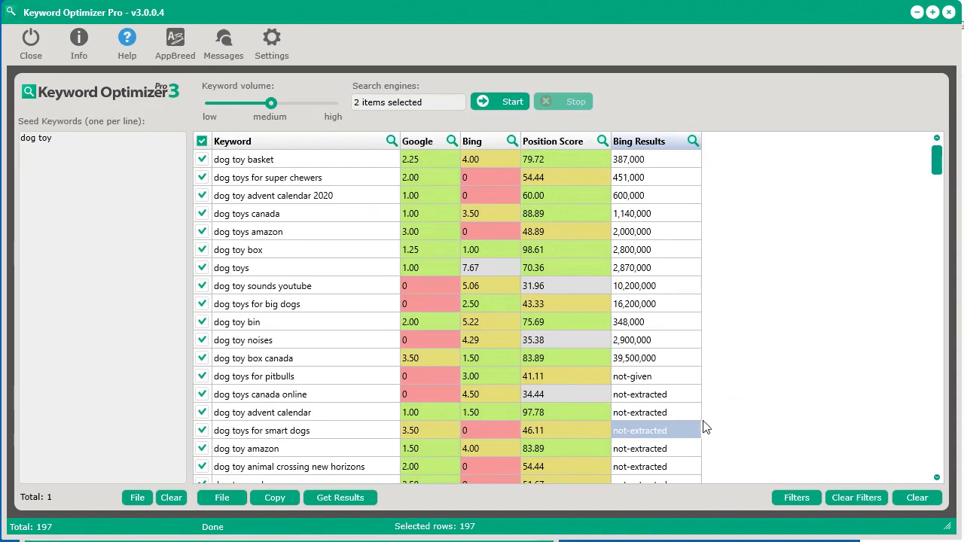
Close the built-in browser window and sort the keywords by Position Score from highest to lowest
click(486, 541)
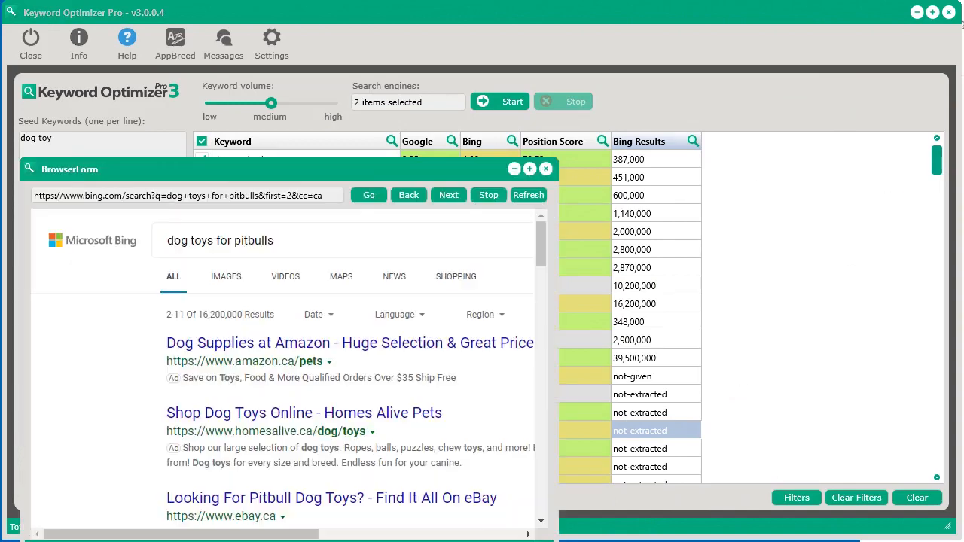
click(546, 168)
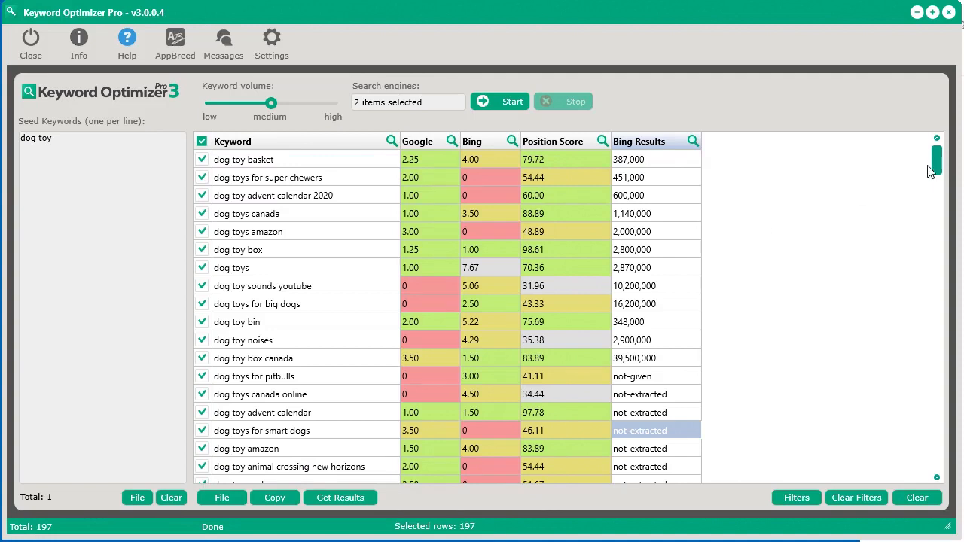
click(555, 142)
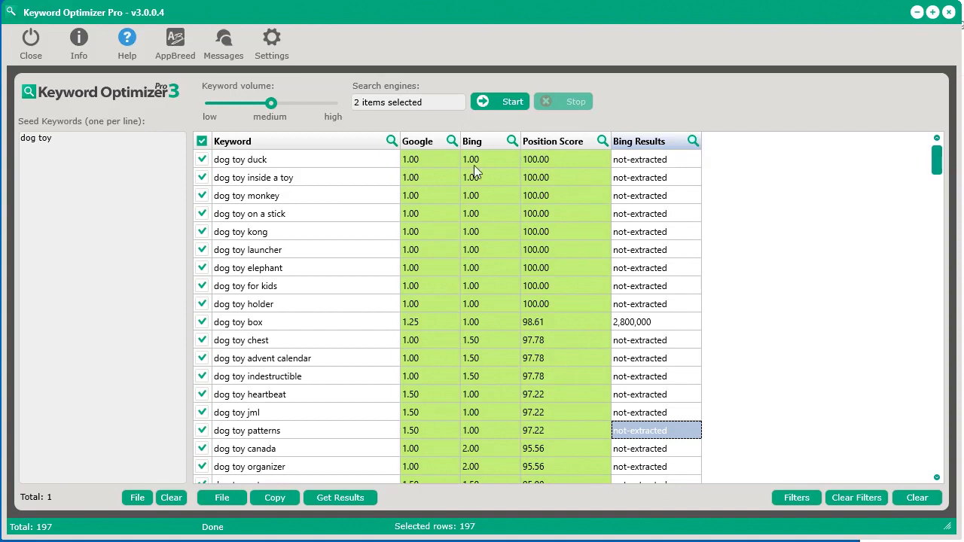
Try Position Score filters of greater than 75, 50, 25 and 80 on the keyword list
click(603, 141)
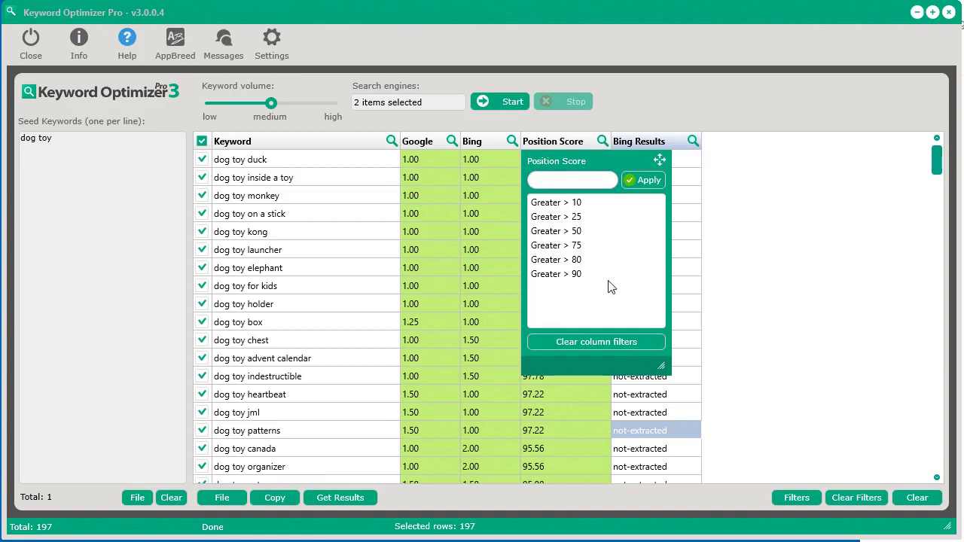
click(580, 247)
click(569, 230)
click(571, 216)
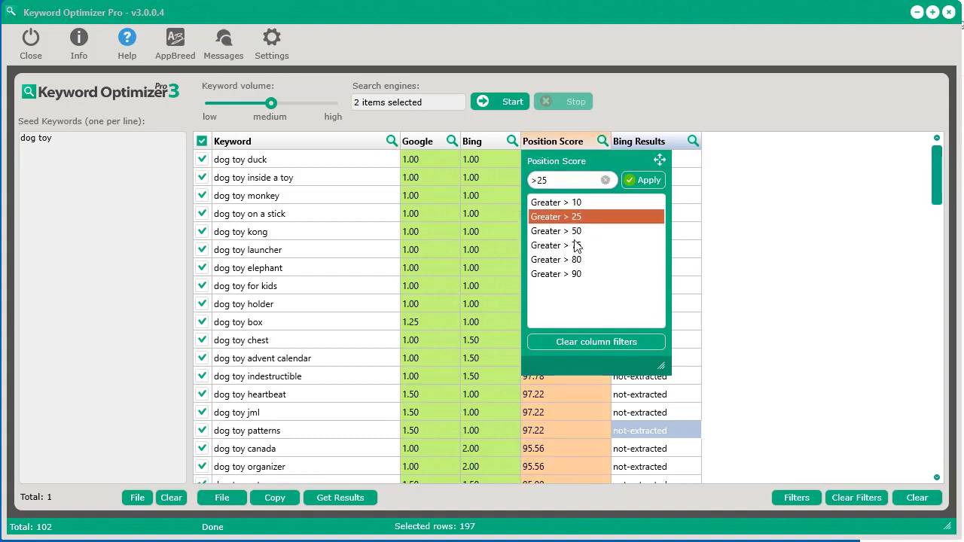
click(583, 259)
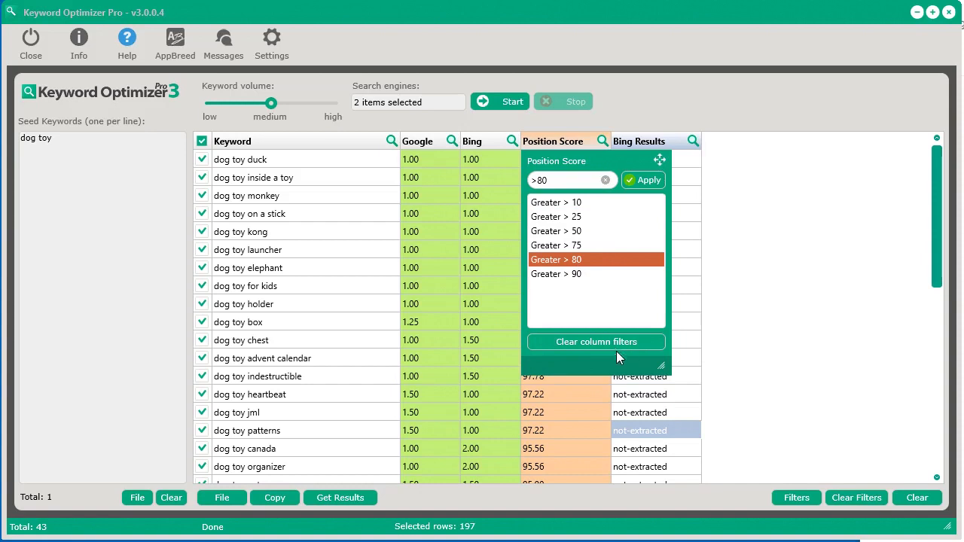
click(574, 413)
click(574, 414)
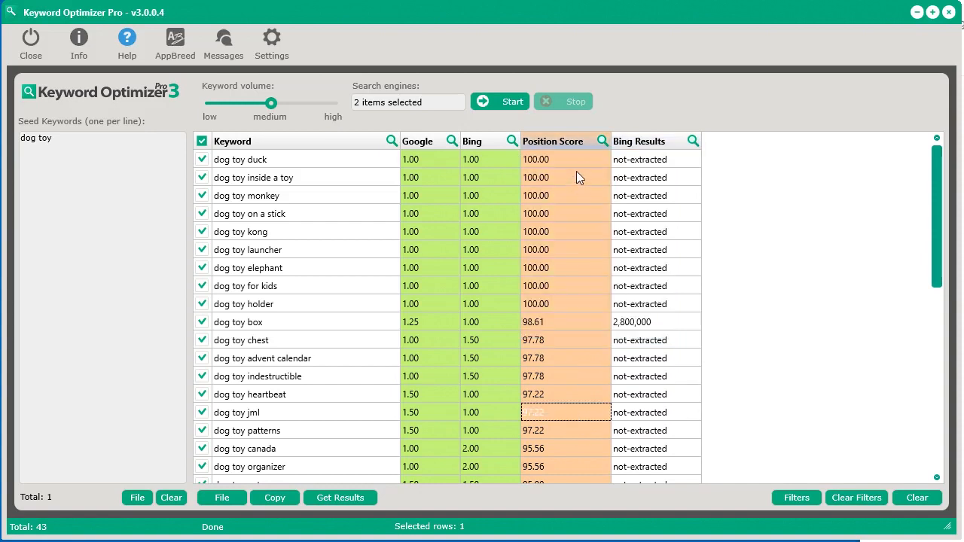
Filter the keywords to a Position Score greater than 90 and look through the filtered list
click(603, 141)
click(580, 273)
click(631, 427)
scroll(779, 329, down, 1)
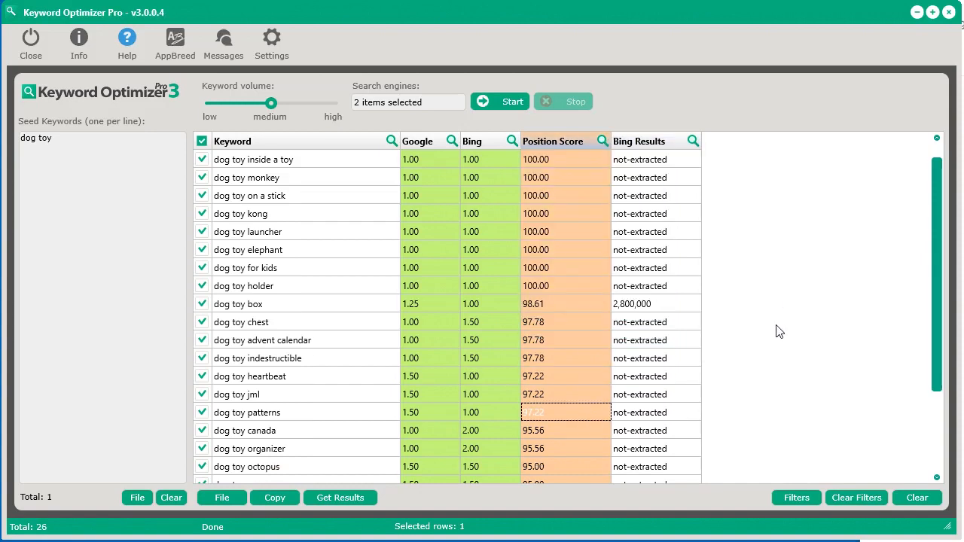
scroll(791, 361, up, 1)
Extract the Bing results for the filtered keywords and sort them by Bing Results from lowest to highest
click(340, 497)
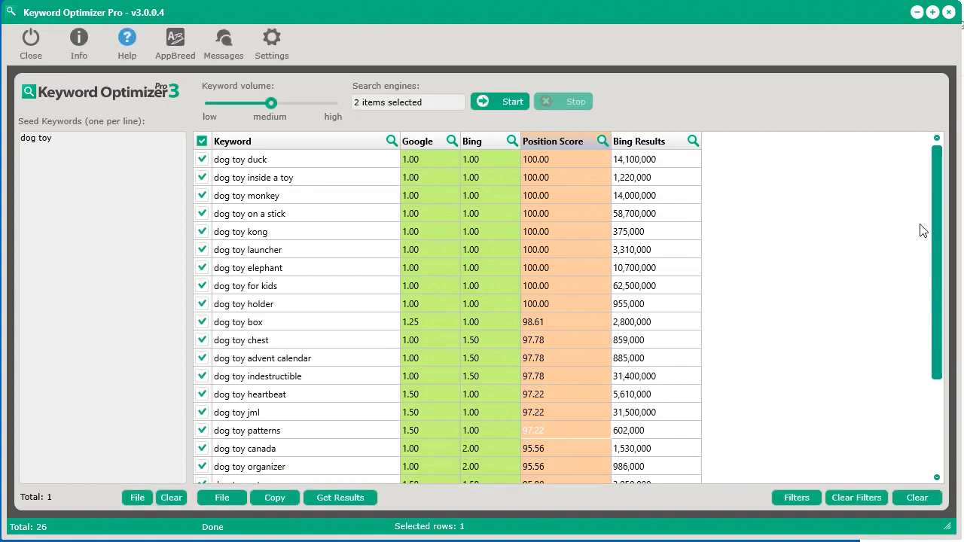
drag(937, 238, 940, 209)
click(648, 147)
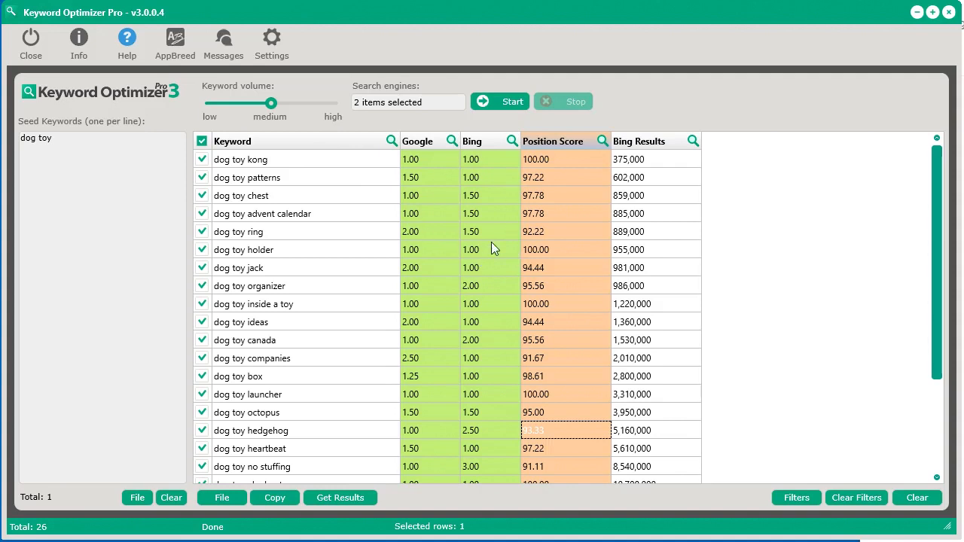
Shorten the seed keyword to "dog" and remove all filters from the keyword list
double_click(44, 145)
key(BackSpace)
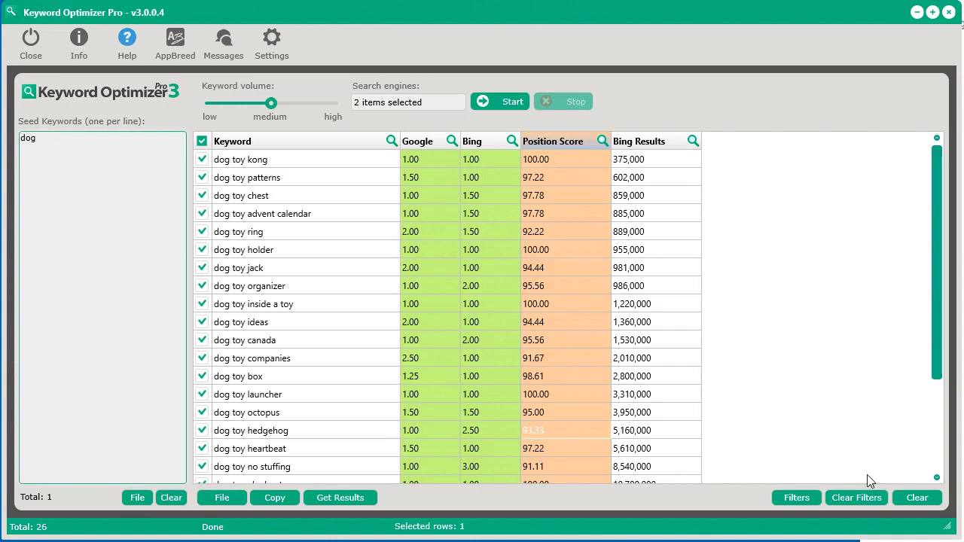
click(867, 498)
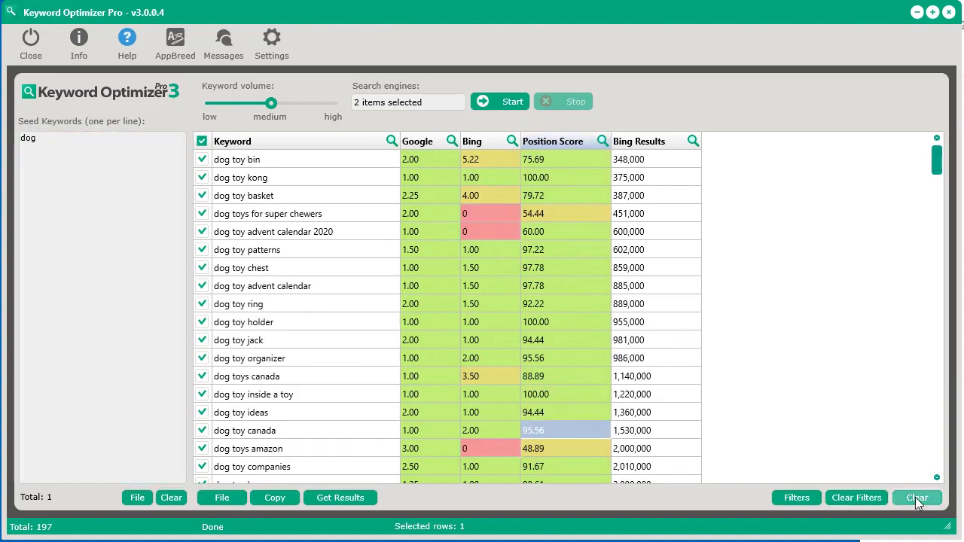
Clear the keyword results and set the keyword volume to high
click(915, 502)
click(467, 375)
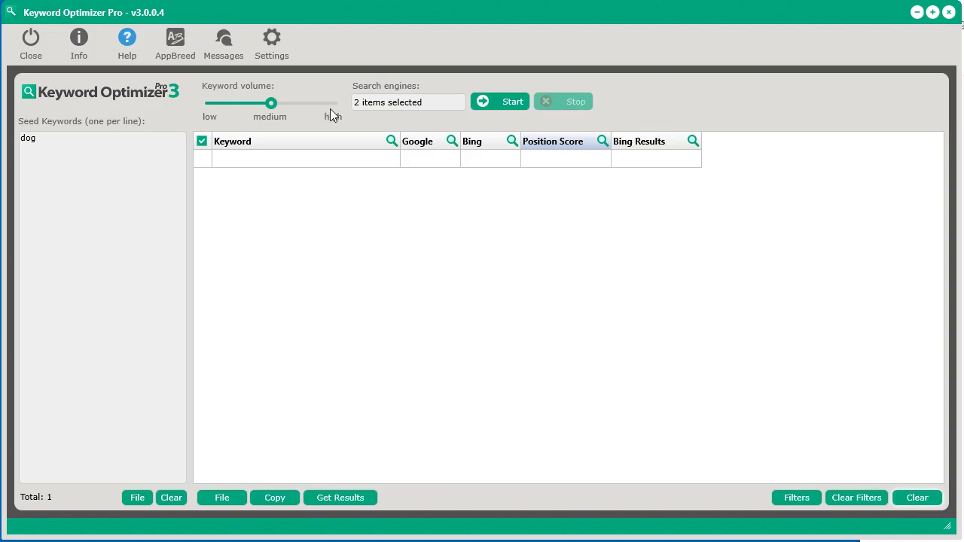
drag(268, 105, 348, 109)
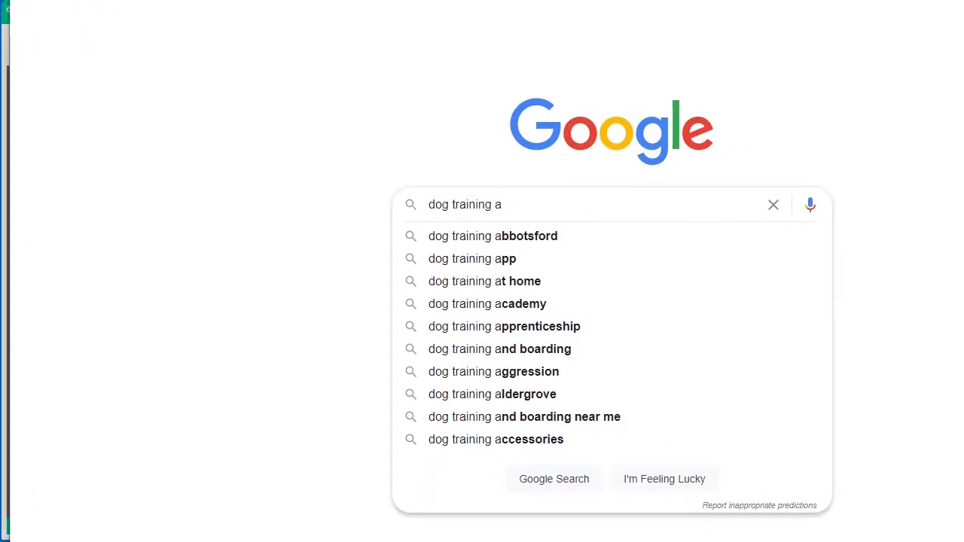
Switch to Google in the browser and change the search text to "dog aa" to view its suggestions
key(BackSpace)
key(BackSpace)
key(BackSpace)
key(BackSpace)
key(BackSpace)
key(BackSpace)
key(BackSpace)
key(BackSpace)
key(BackSpace)
key(BackSpace)
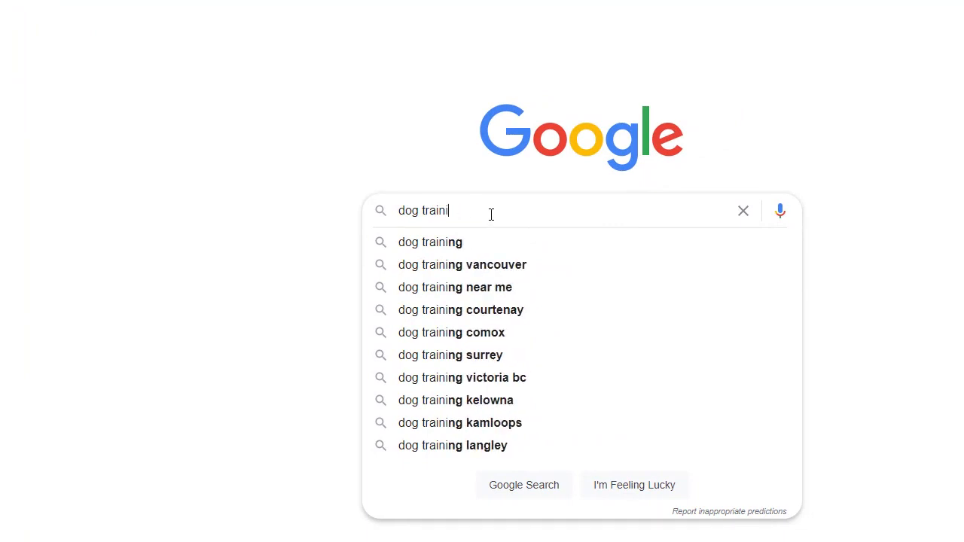
text(aa)
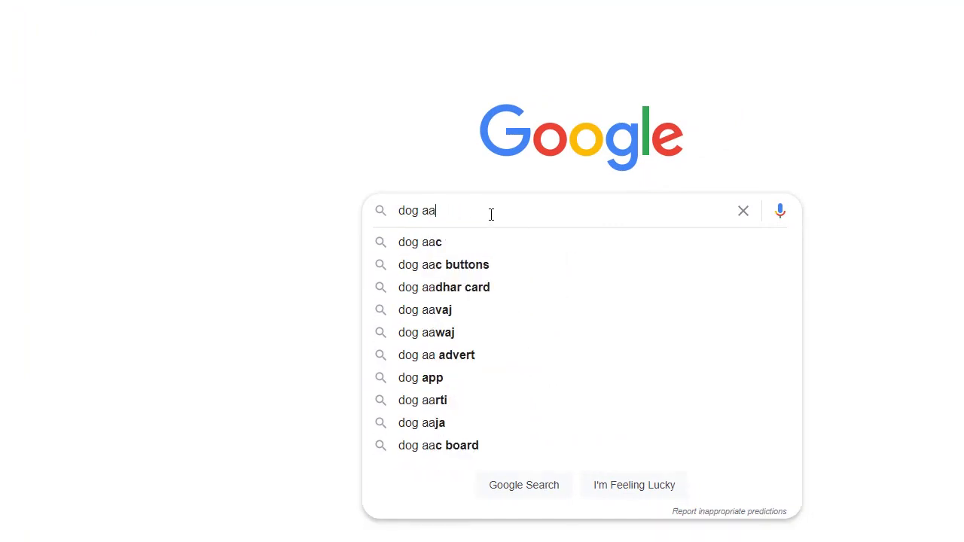
View the Google search suggestions for "dog ab", "dog ac" and "dog ba" in turn
key(BackSpace)
text(b)
key(BackSpace)
text(c)
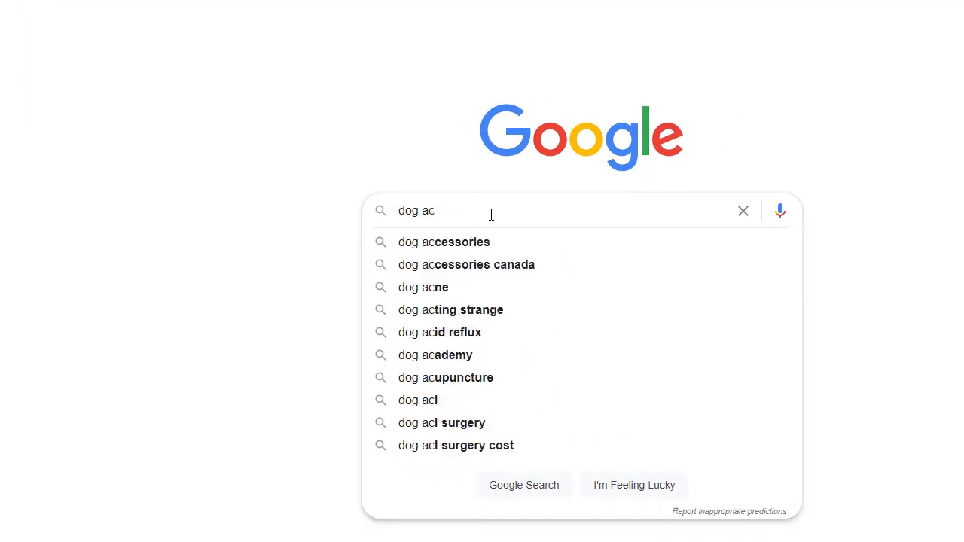
key(BackSpace)
key(BackSpace)
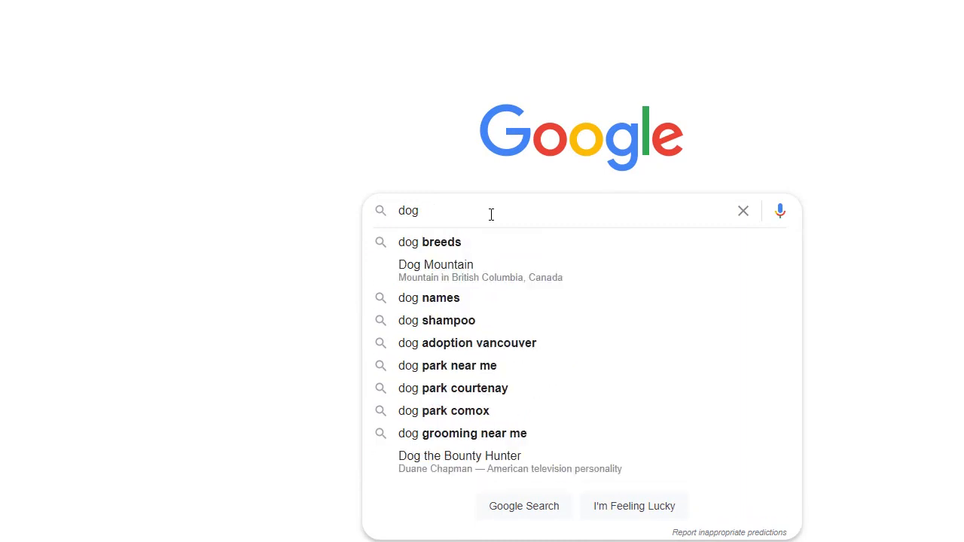
text(ba)
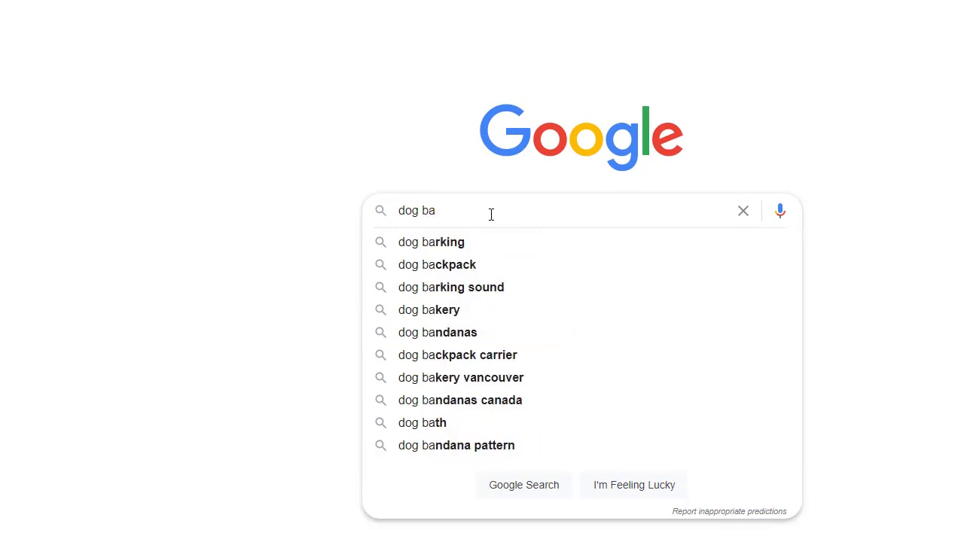
Change the Google search text to "dog bc" to view its suggestions
key(BackSpace)
text(c)
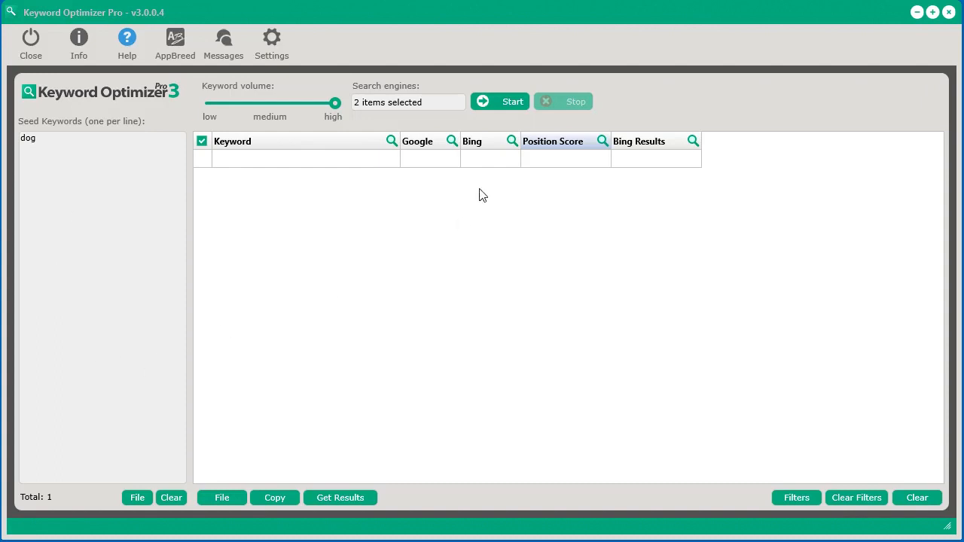
Switch to Keyword Optimizer Pro, generate high-volume keywords for the seed "dog" and stop the extraction before it finishes
click(487, 104)
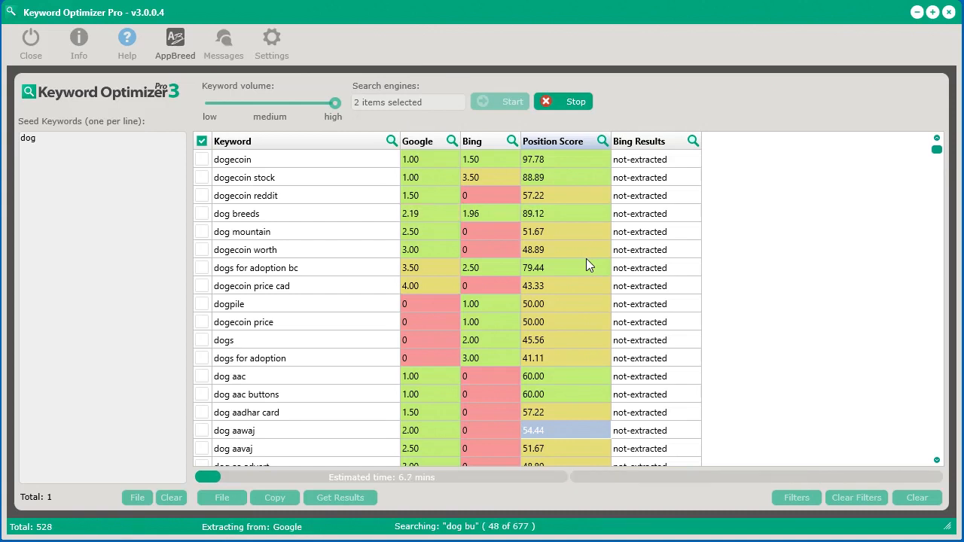
click(579, 101)
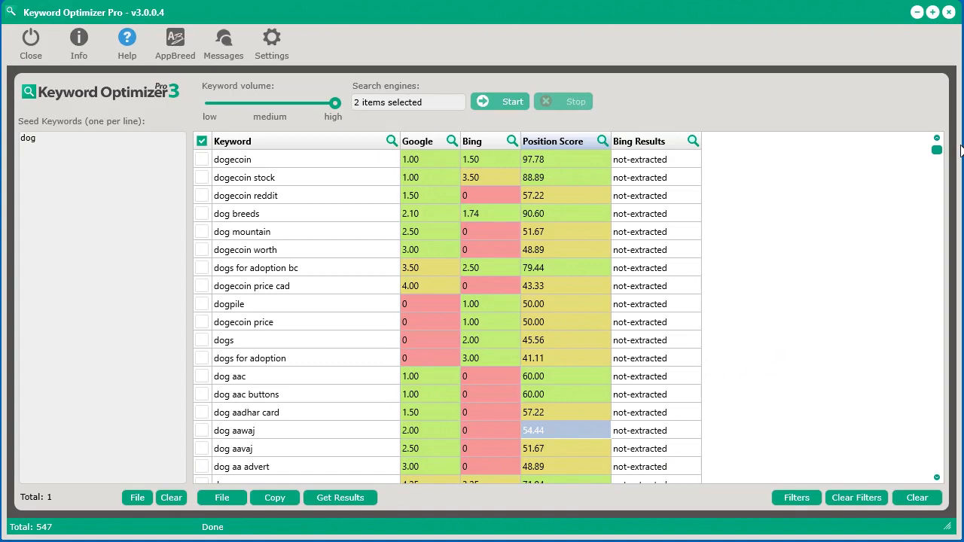
mouse_move(937, 148)
mouse_down()
mouse_move(948, 476)
mouse_move(946, 162)
mouse_move(934, 136)
mouse_up()
Set the keyword volume to medium and clear the keyword results
drag(335, 104, 273, 104)
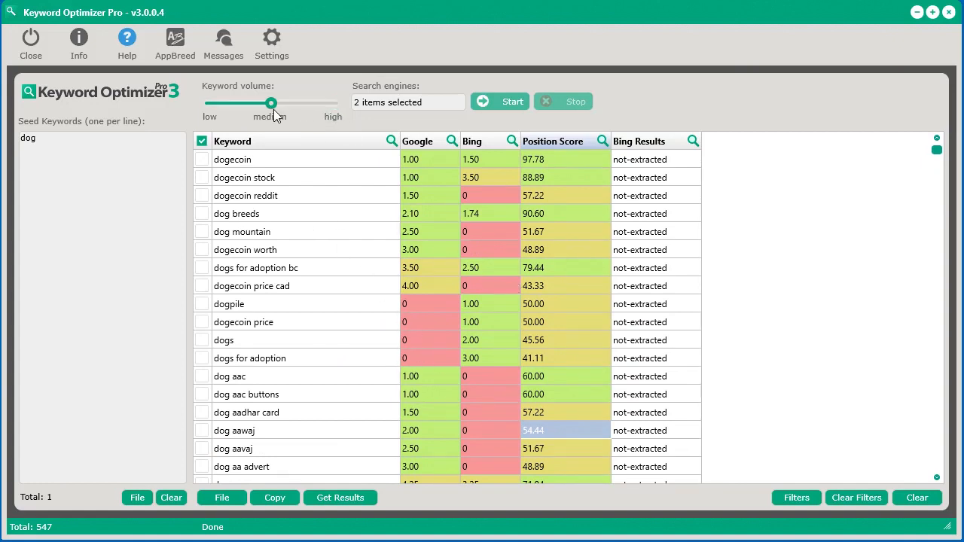
click(923, 500)
click(463, 379)
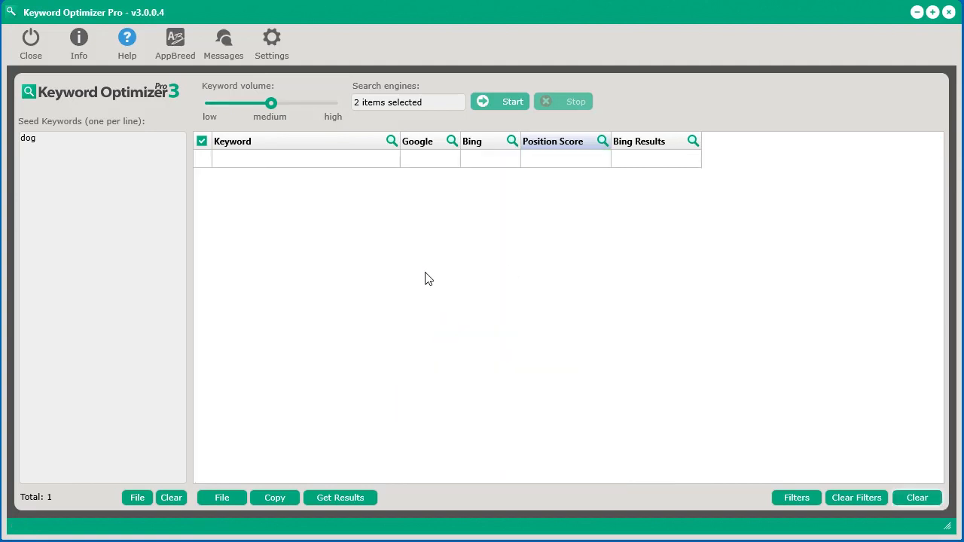
click(83, 147)
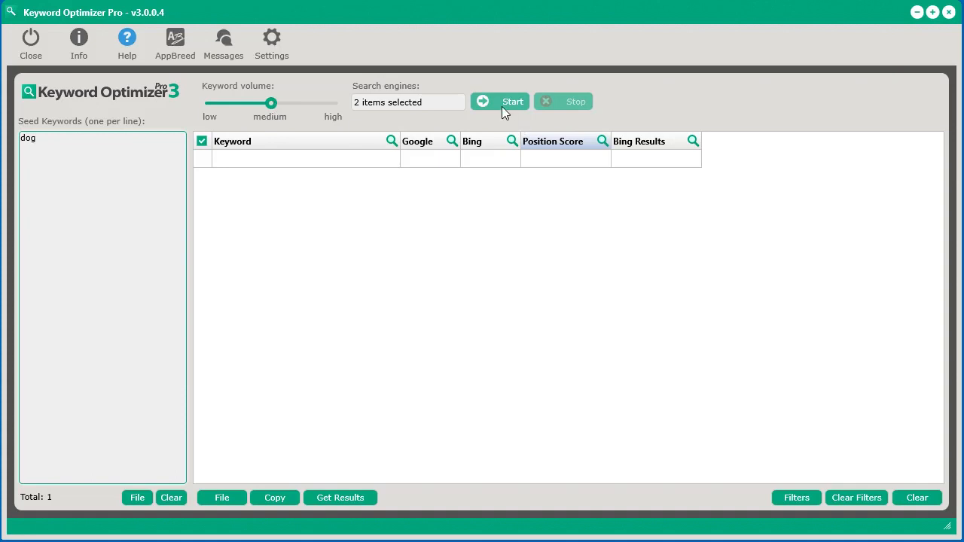
click(452, 101)
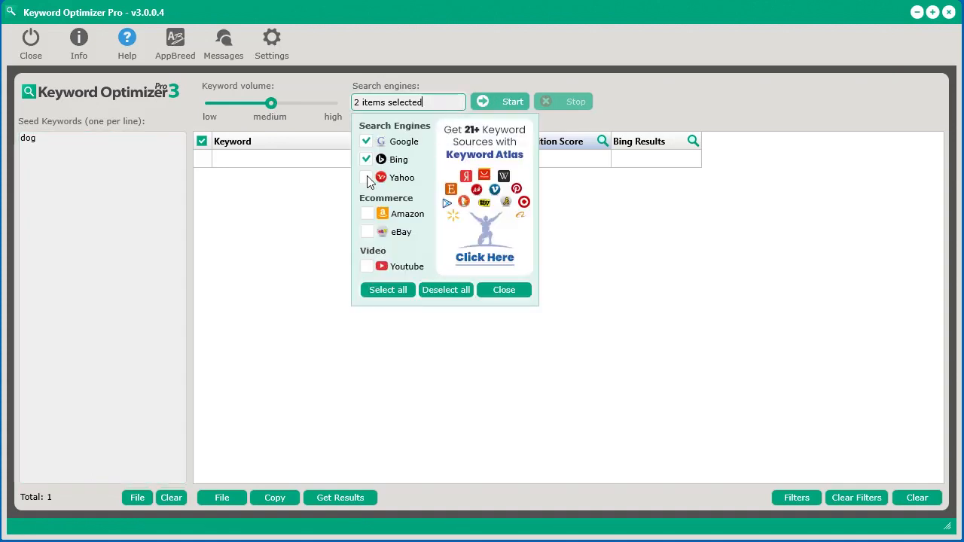
click(367, 178)
click(368, 177)
click(504, 91)
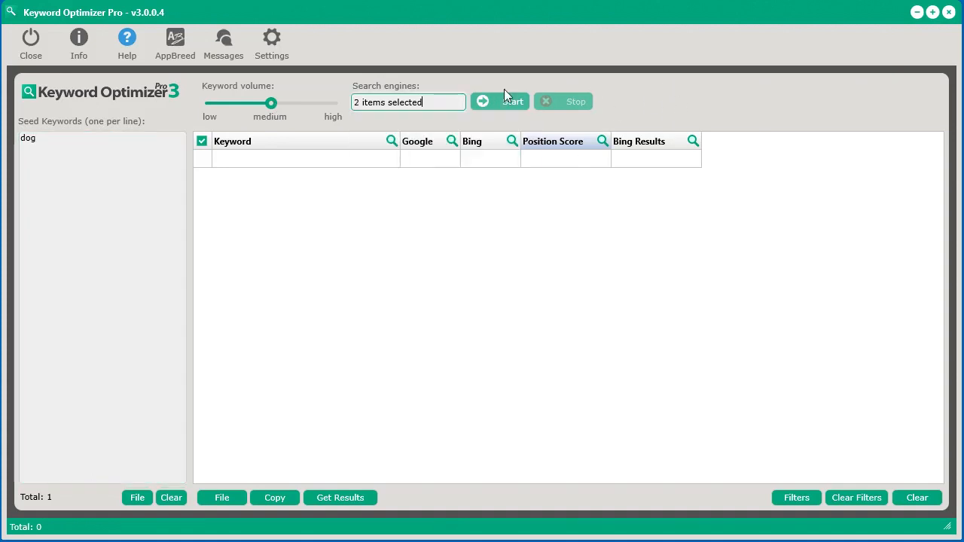
Generate medium-volume keywords for "dog" from the selected search engines and stop the extraction early
click(494, 100)
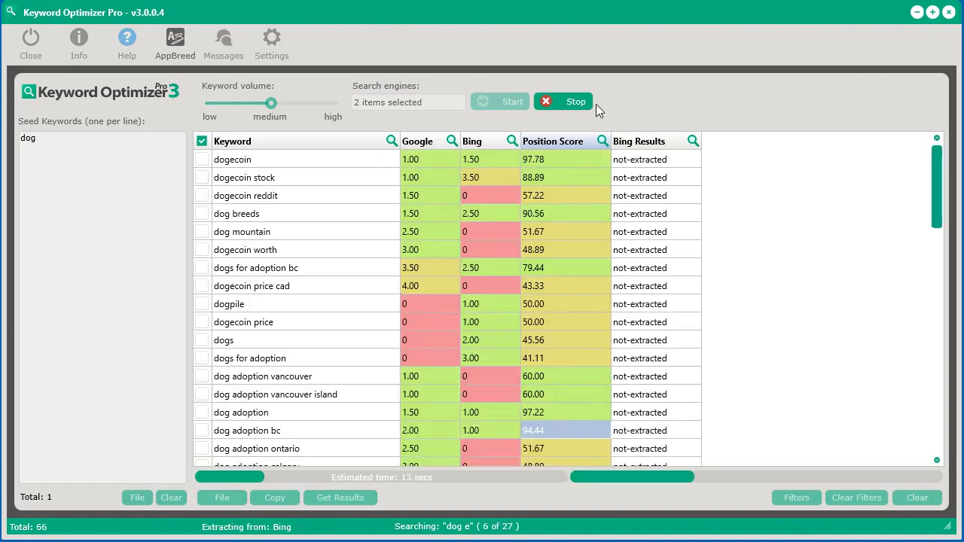
click(575, 102)
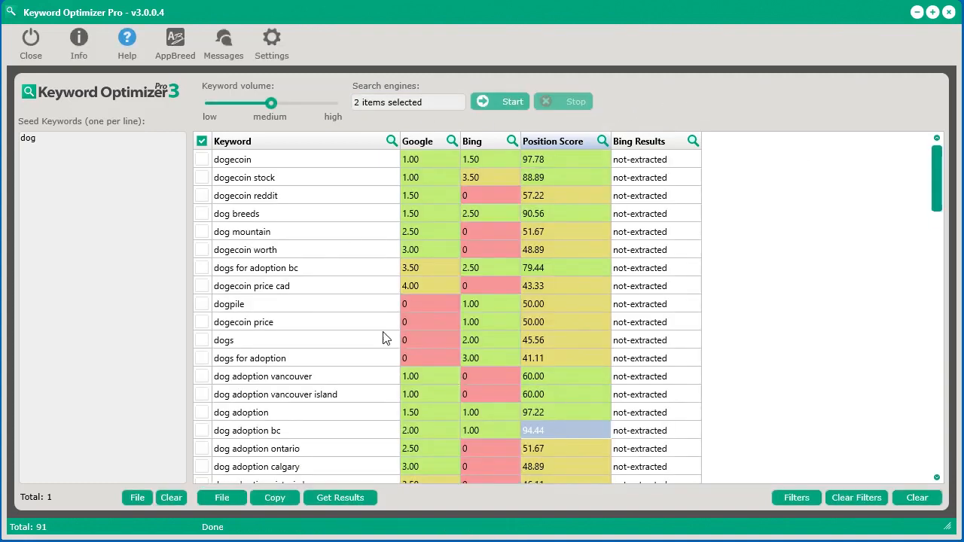
Send all generated keywords to the seed keyword list and look through the expanded list
right_click(258, 258)
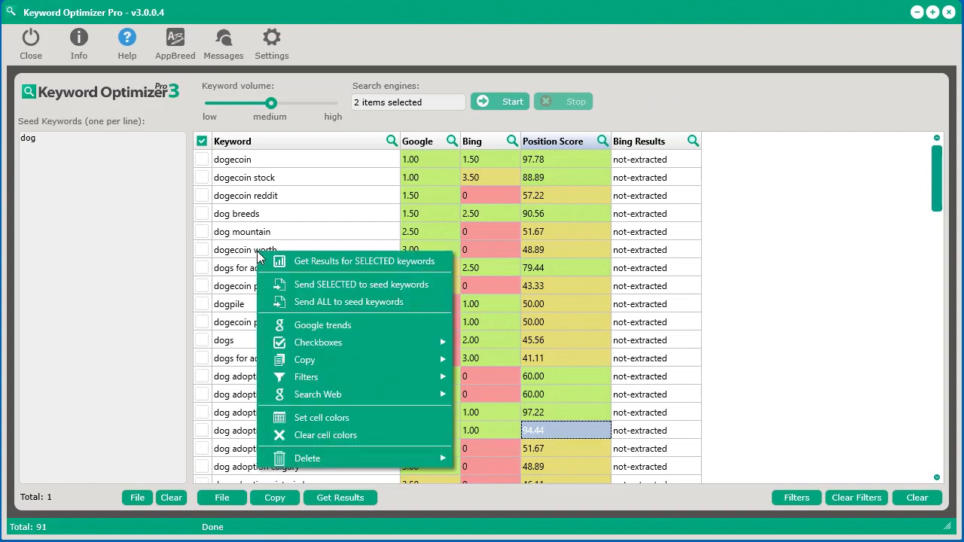
click(370, 303)
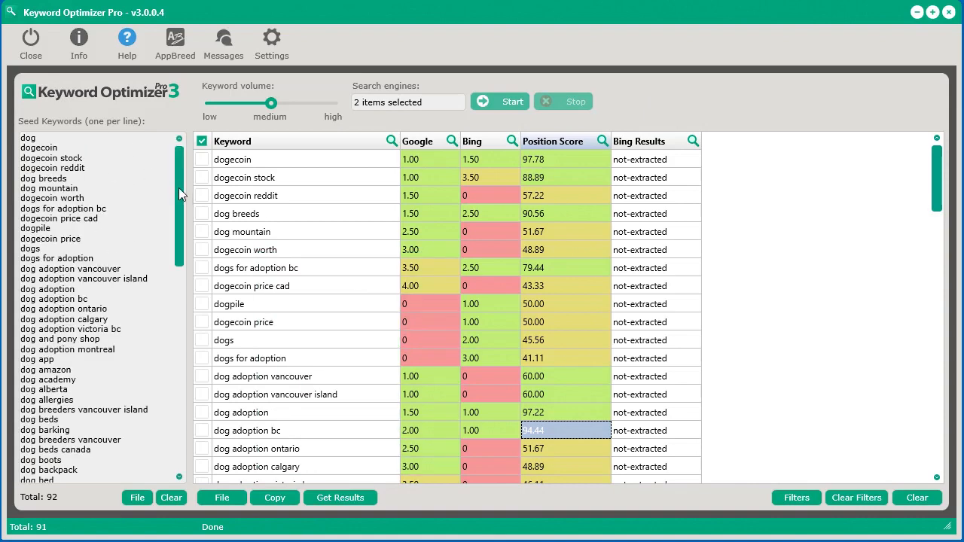
drag(179, 194, 152, 187)
Clear both the keyword results and the seed keyword list
click(918, 498)
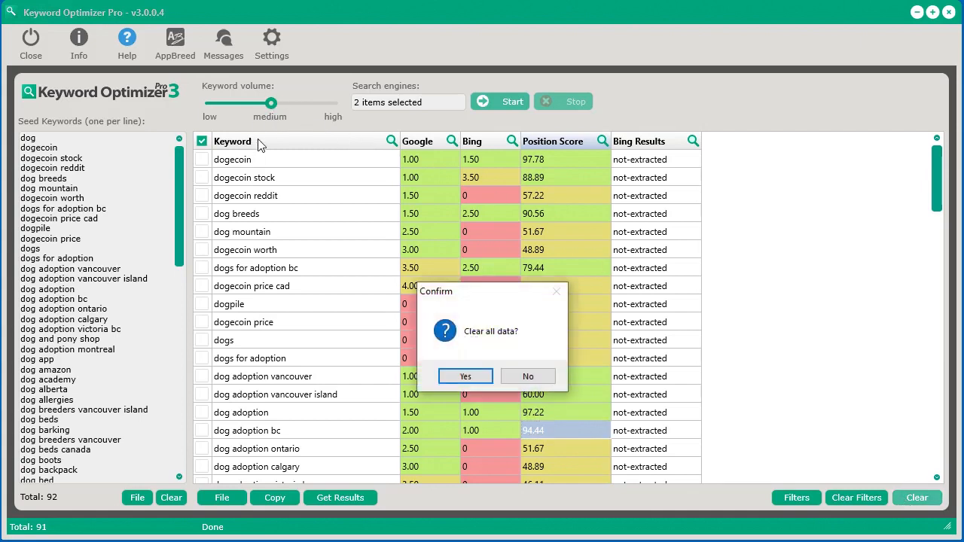
click(465, 376)
click(164, 498)
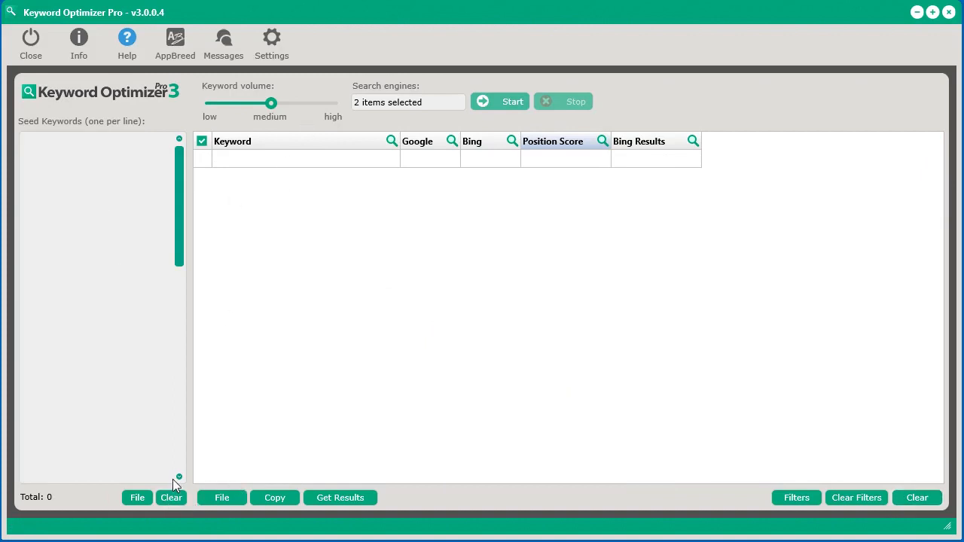
Set the keyword volume to low and generate keywords for the seed "dog toy"
drag(273, 105, 220, 121)
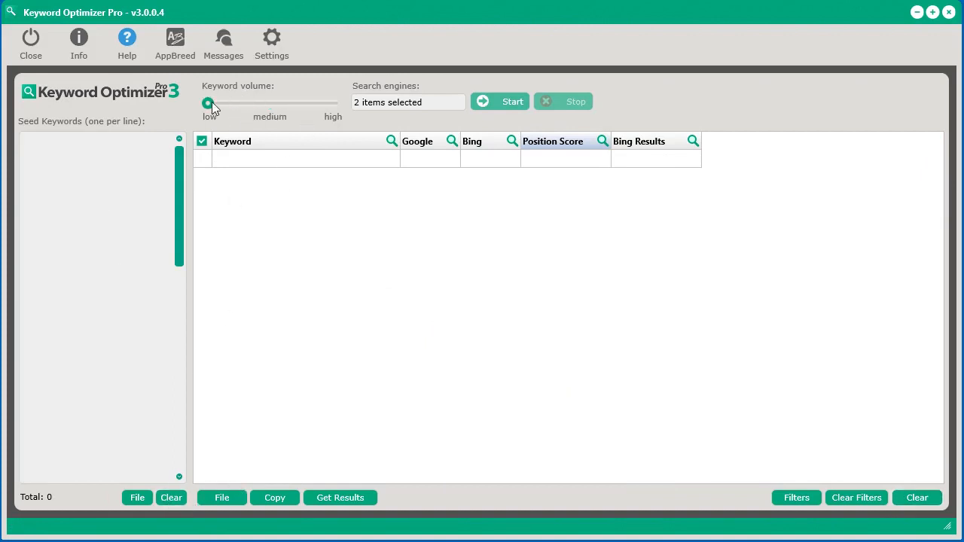
click(71, 195)
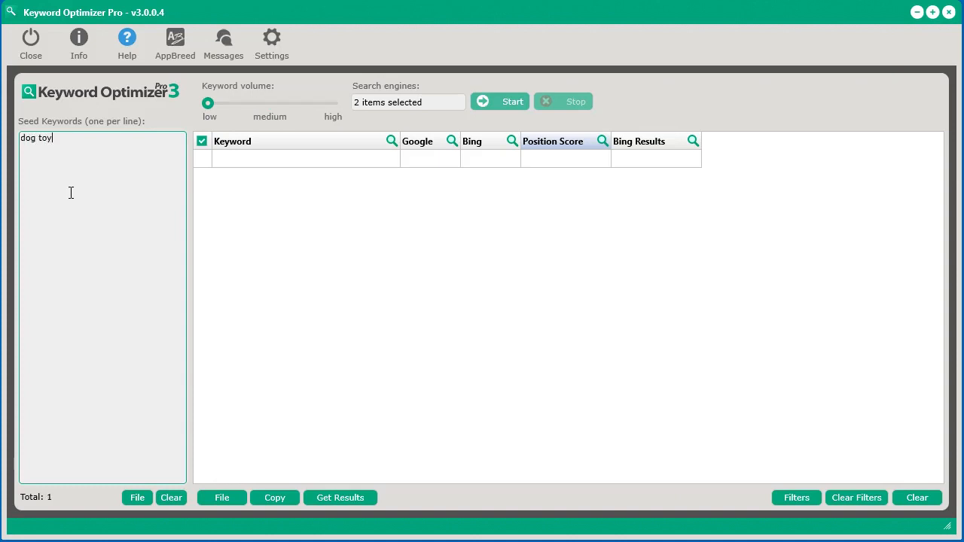
click(512, 102)
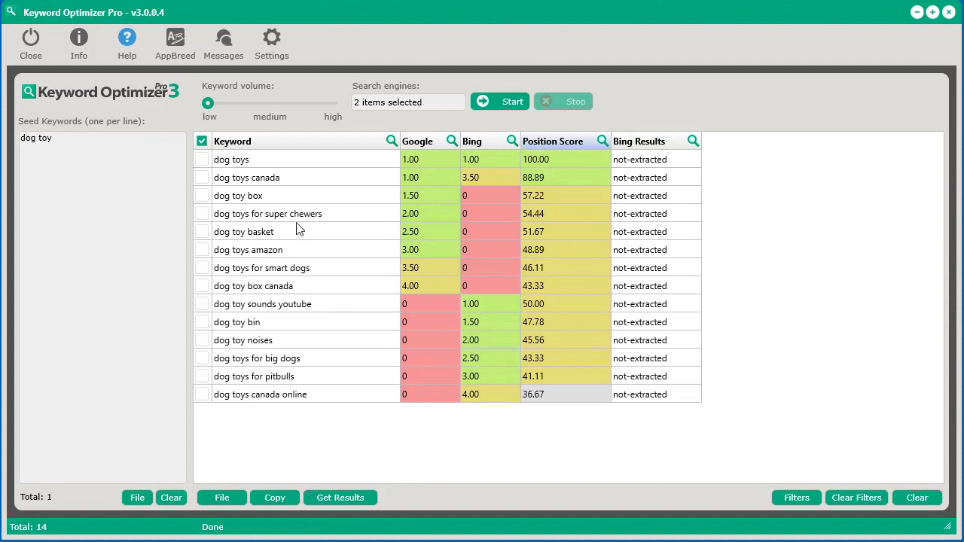
Send all "dog toy" results to the seed keywords and clear the keyword results
right_click(297, 223)
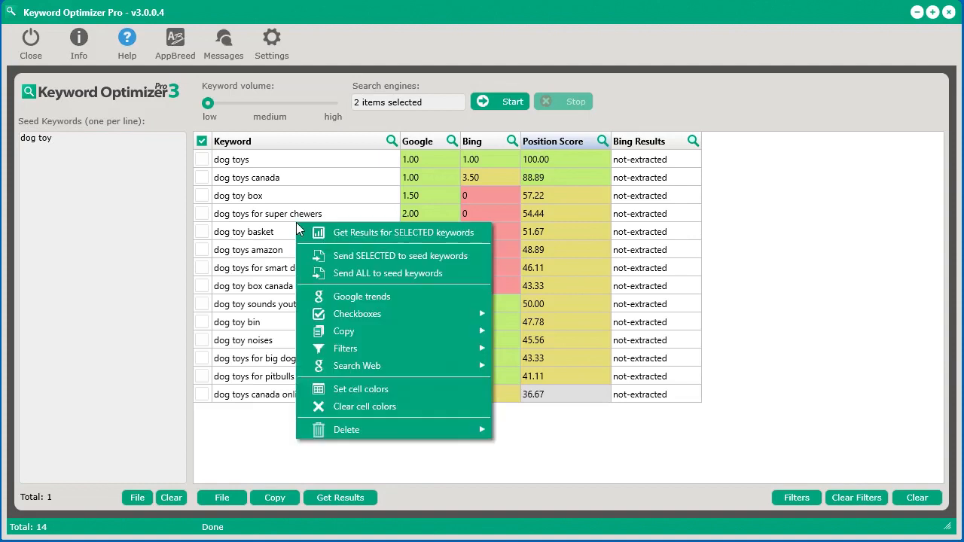
click(420, 274)
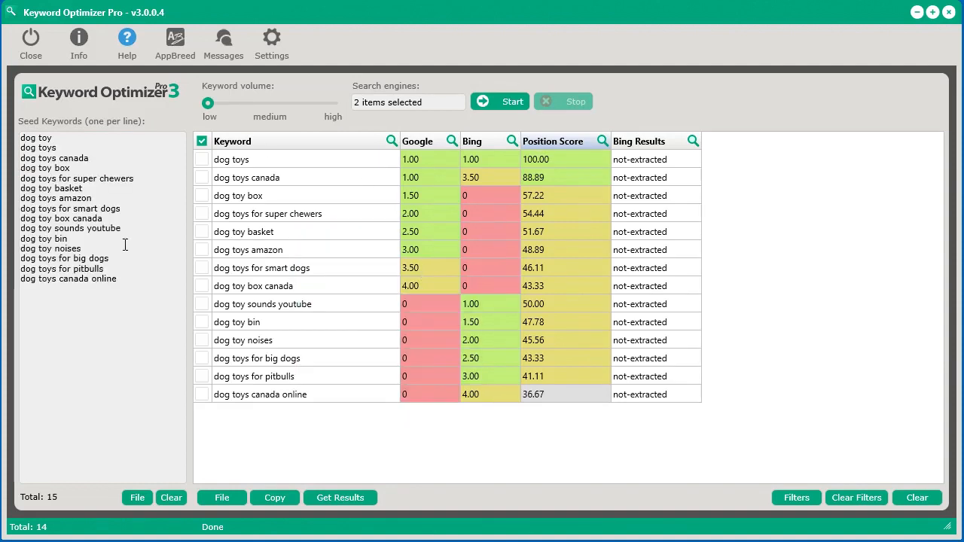
click(913, 493)
click(464, 379)
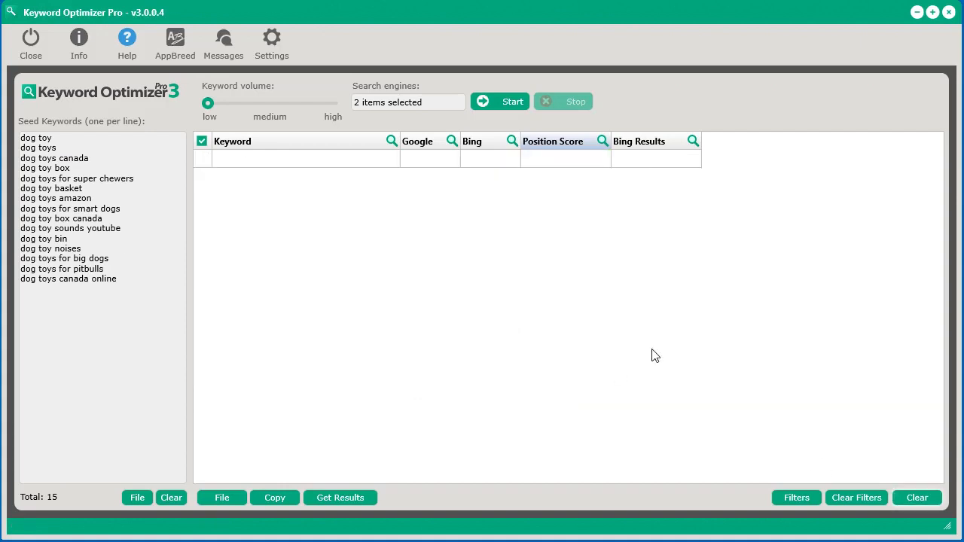
Generate keywords from the expanded seed list and sort them by Position Score from highest to lowest
click(508, 103)
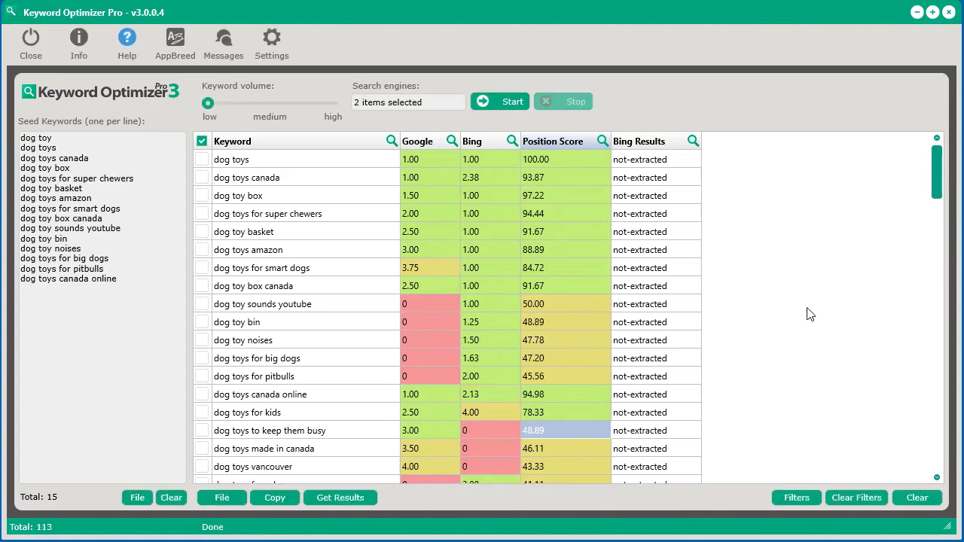
drag(938, 167, 939, 143)
click(578, 141)
click(578, 141)
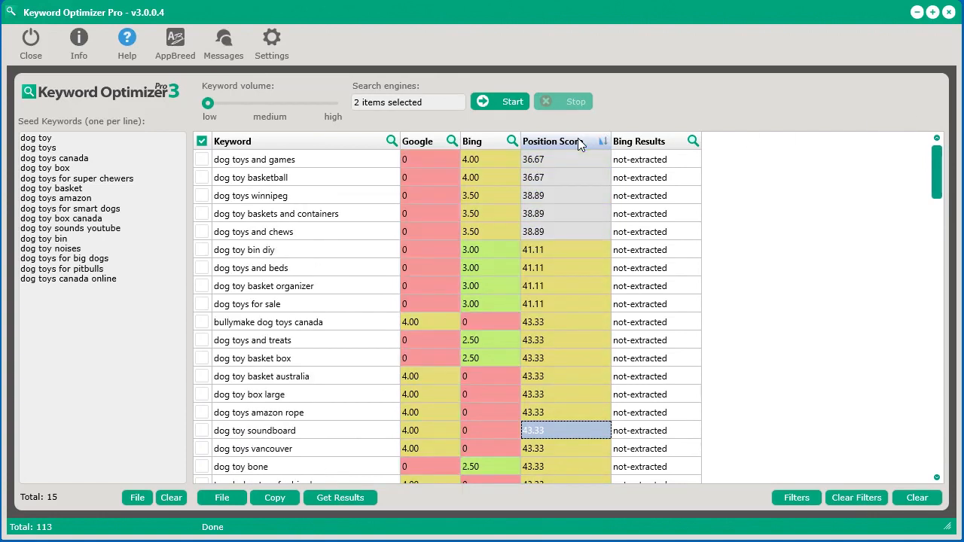
click(562, 147)
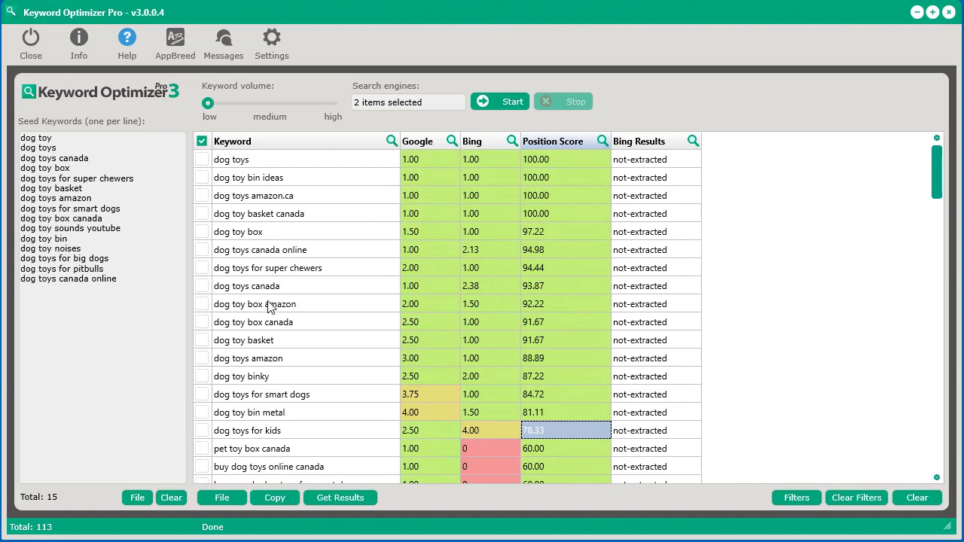
Select the keyword "dog toy binky" and try to search Google for it without ticking its checkbox
scroll(271, 378, down, 1)
click(273, 365)
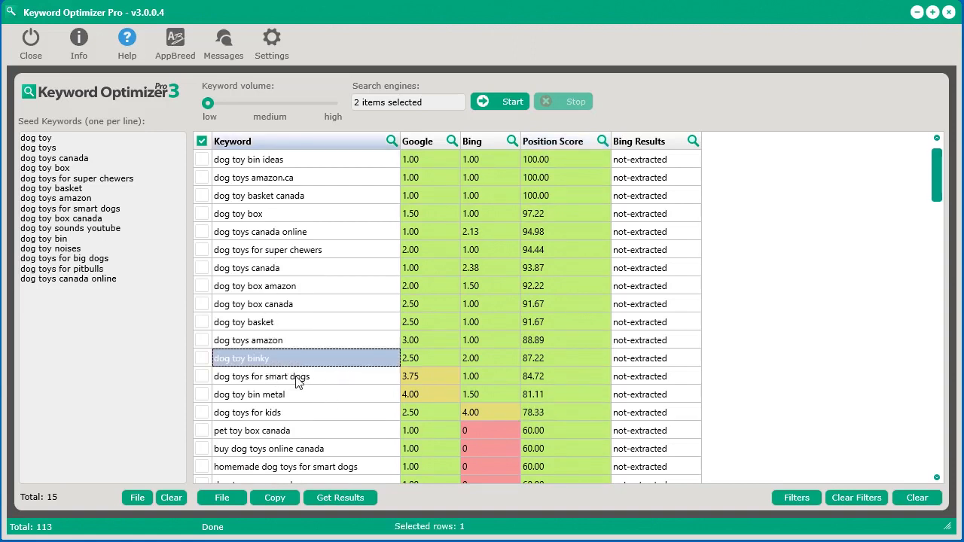
scroll(298, 383, down, 5)
right_click(267, 269)
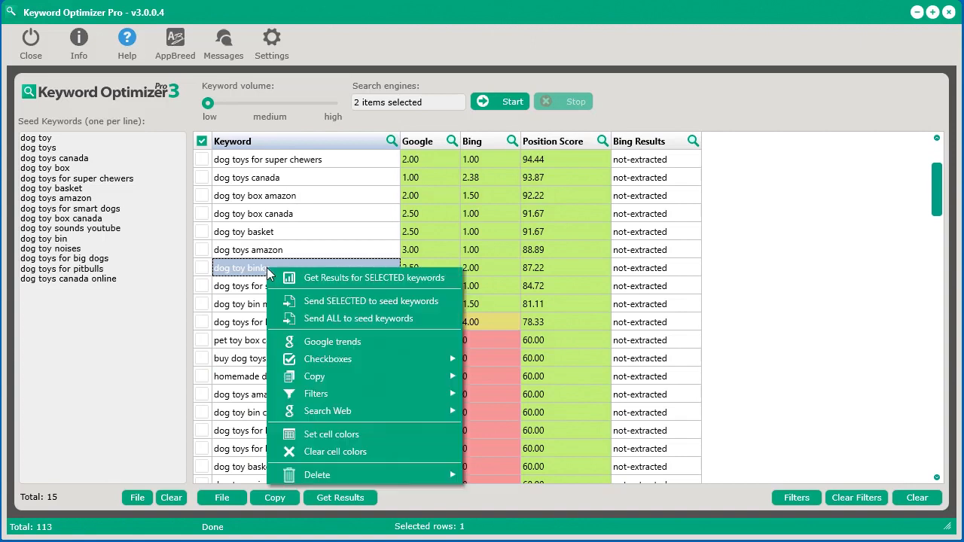
mouse_move(341, 414)
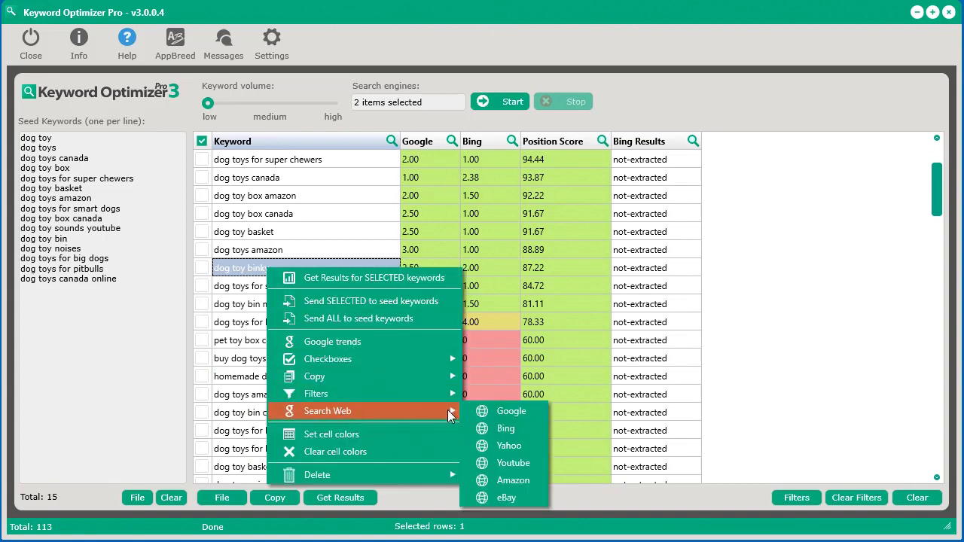
click(494, 411)
click(617, 376)
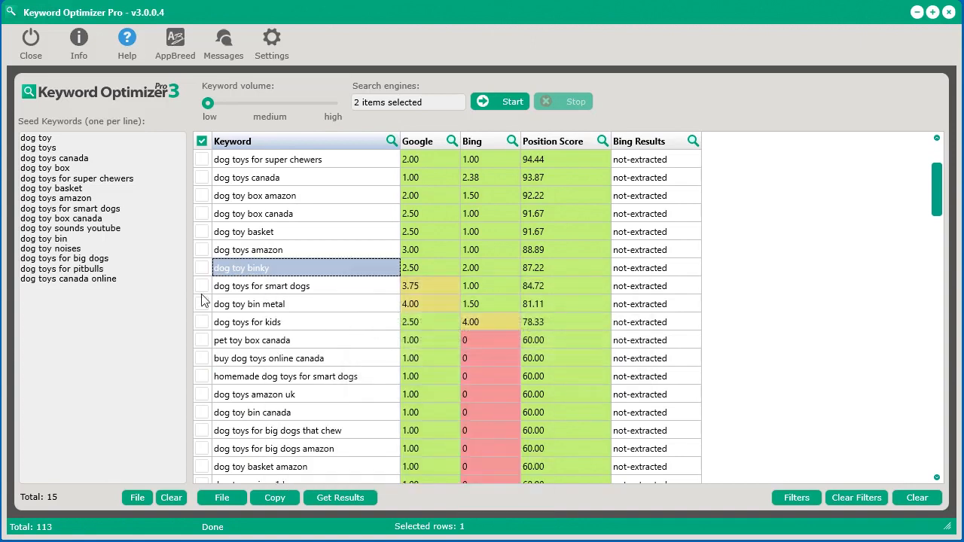
Tick the keyword "dog toy binky", search Google for it and look through the web results
click(202, 268)
right_click(268, 268)
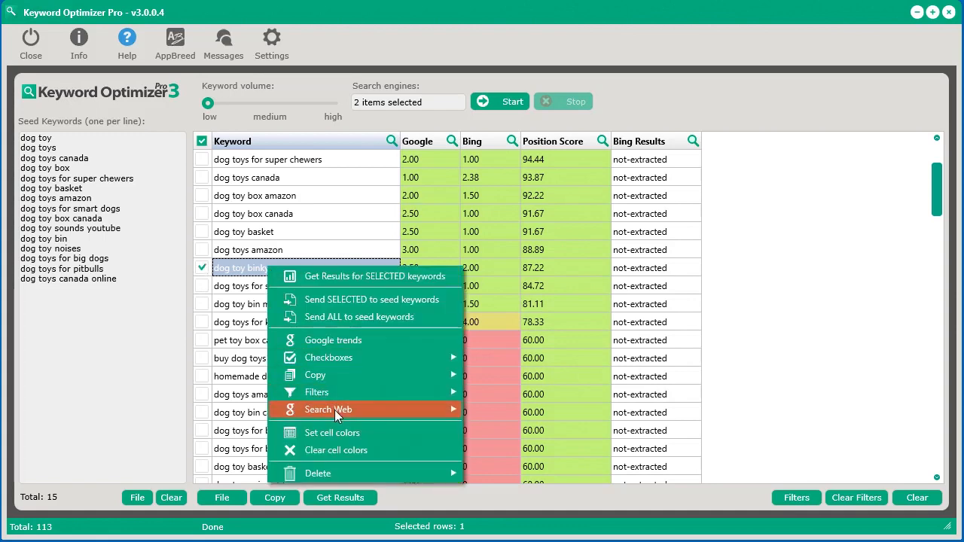
mouse_move(336, 409)
click(505, 412)
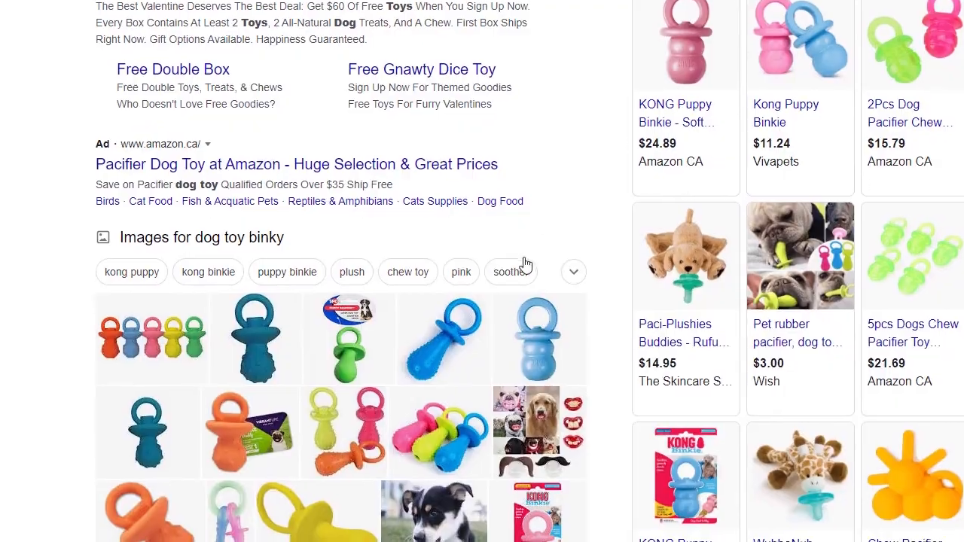
scroll(525, 265, down, 4)
scroll(316, 163, up, 1)
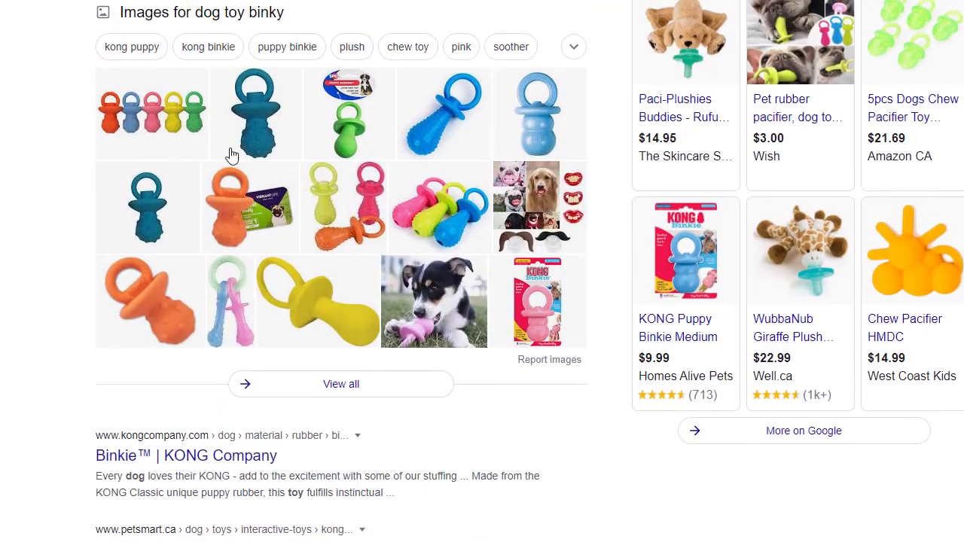
scroll(331, 220, up, 2)
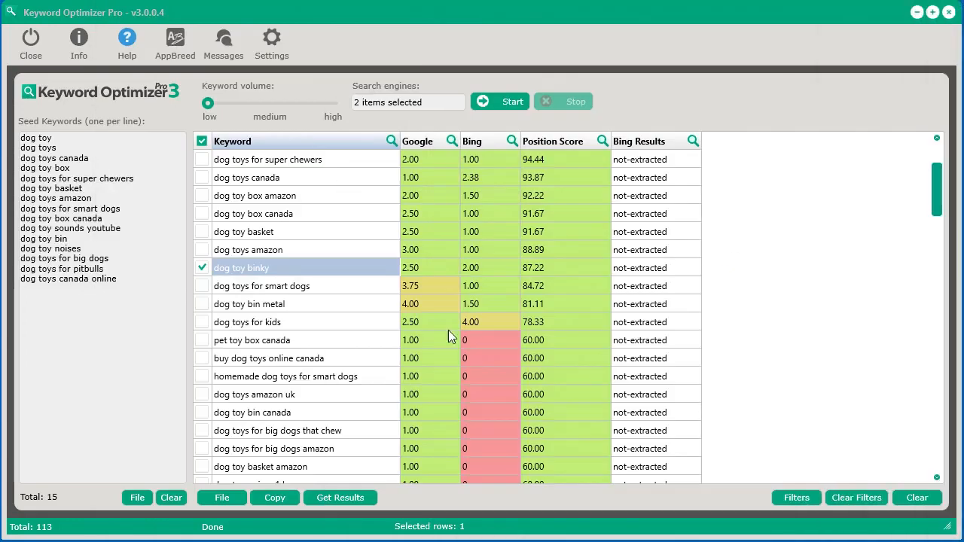
Back in Keyword Optimizer Pro, untick "dog toy binky" and clear the keyword results
click(202, 268)
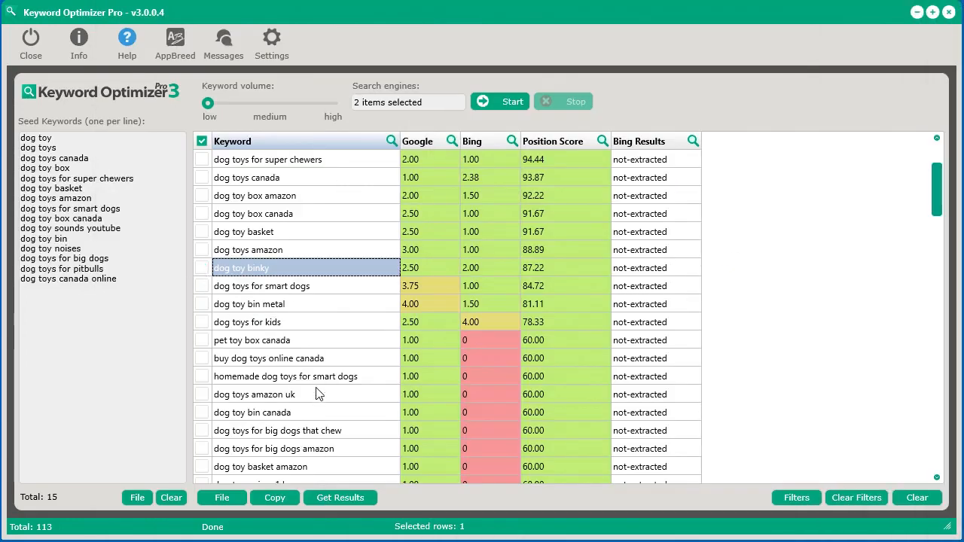
scroll(324, 374, down, 1)
scroll(324, 375, down, 5)
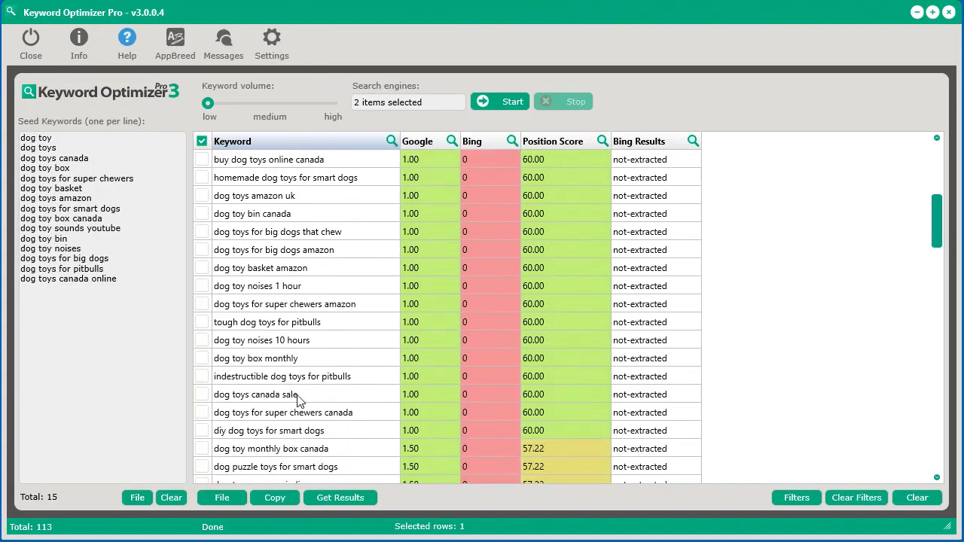
scroll(300, 402, up, 8)
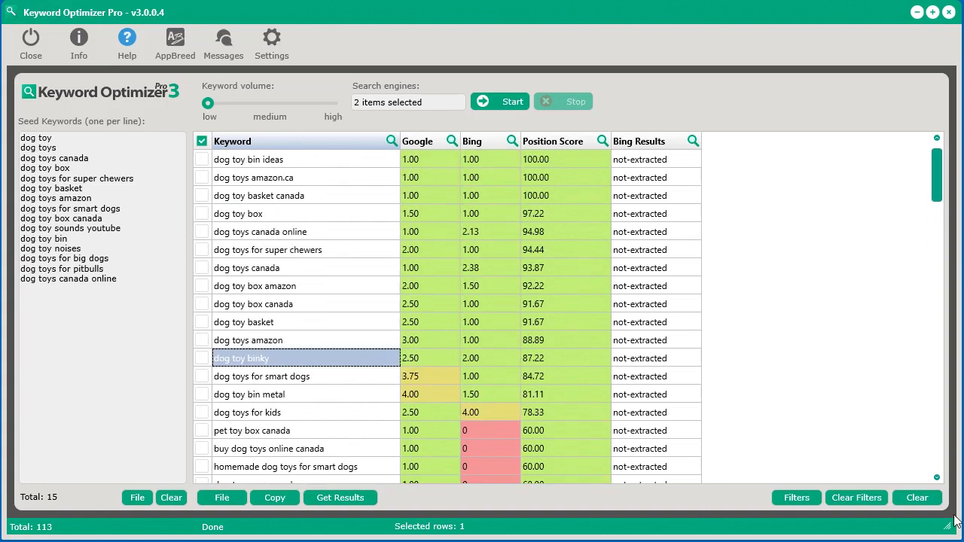
click(915, 499)
click(467, 378)
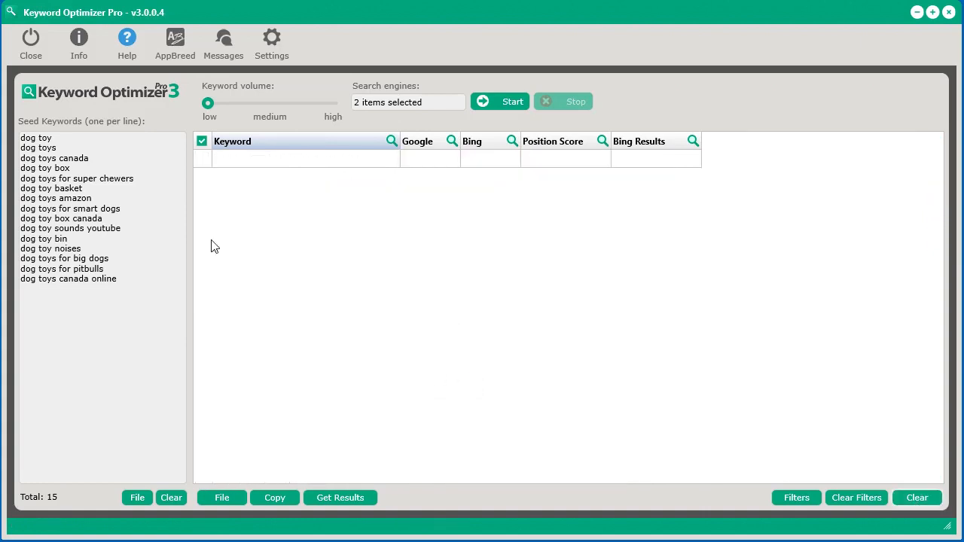
Replace the seed keywords with the single seed "dog" and generate keywords at medium volume
click(169, 498)
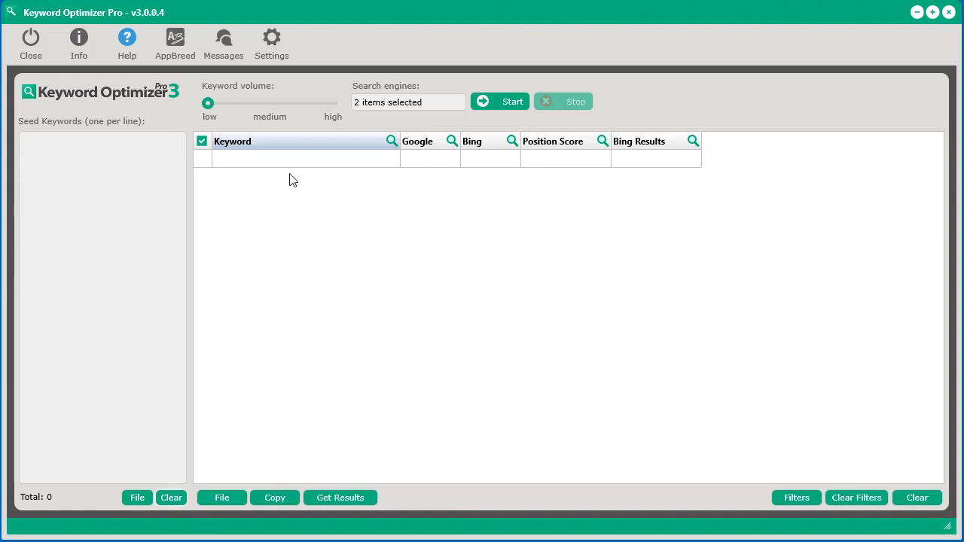
click(134, 177)
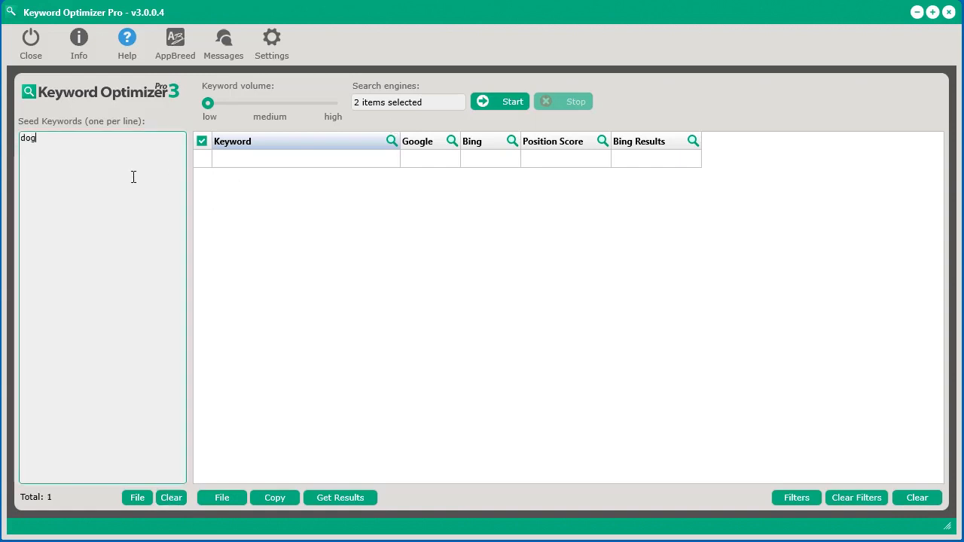
click(271, 102)
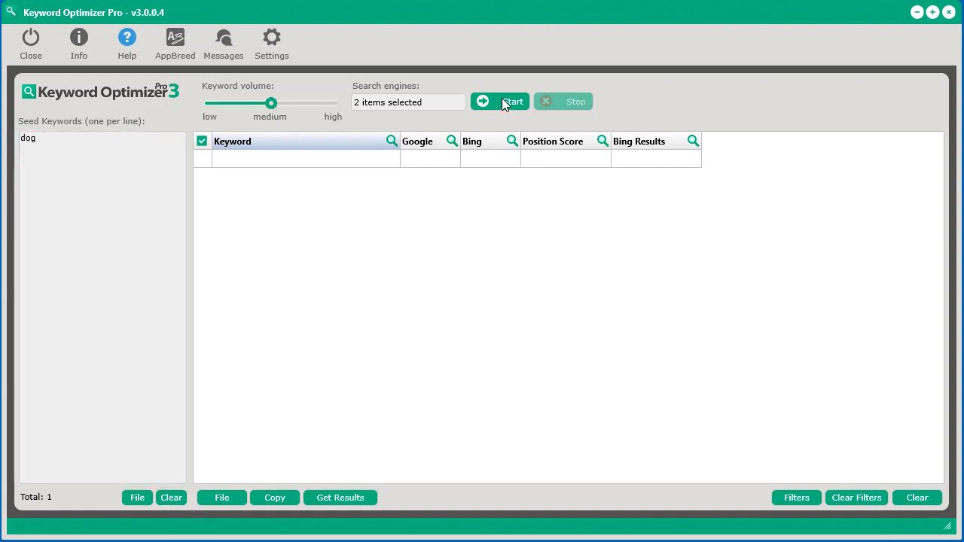
click(502, 99)
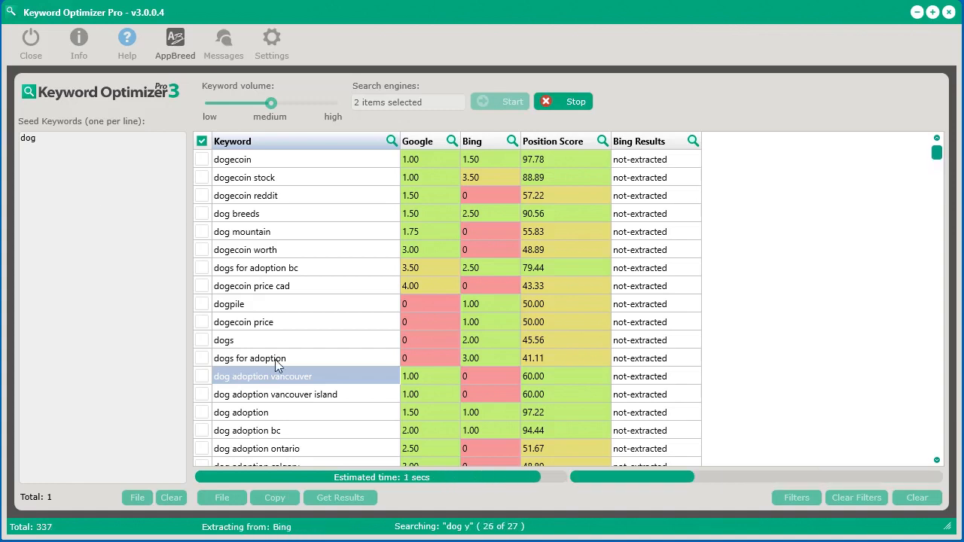
Send all generated keywords to the seed list, set the keyword volume to low and clear the results
right_click(295, 232)
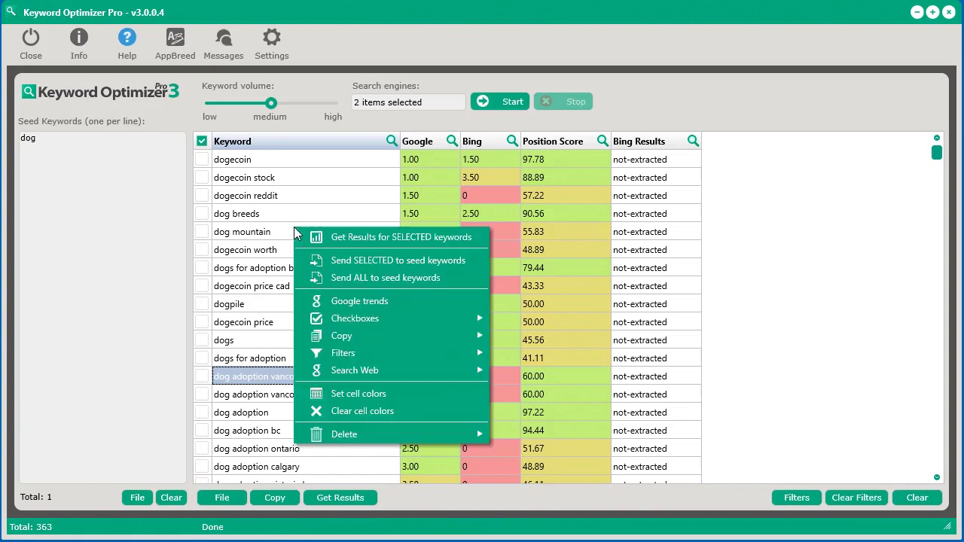
click(354, 278)
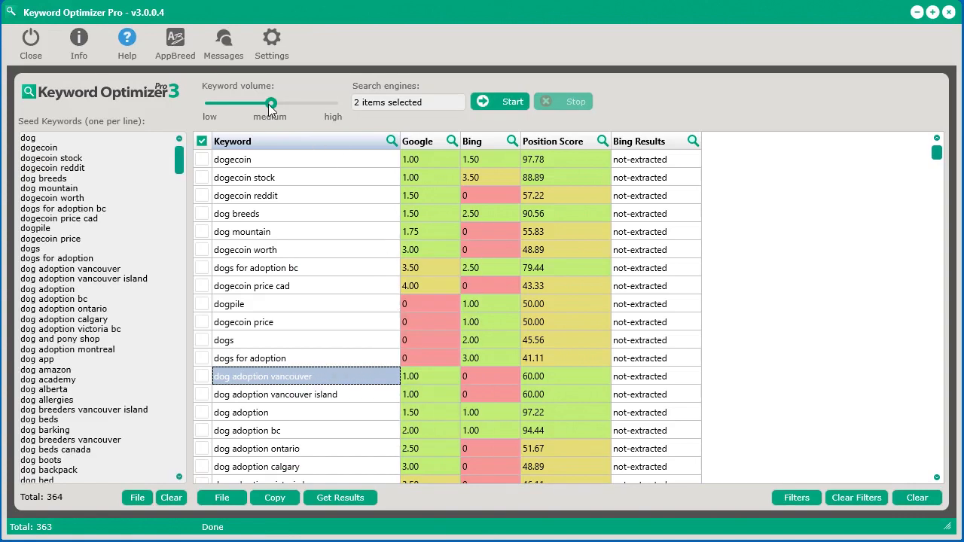
drag(272, 104, 217, 112)
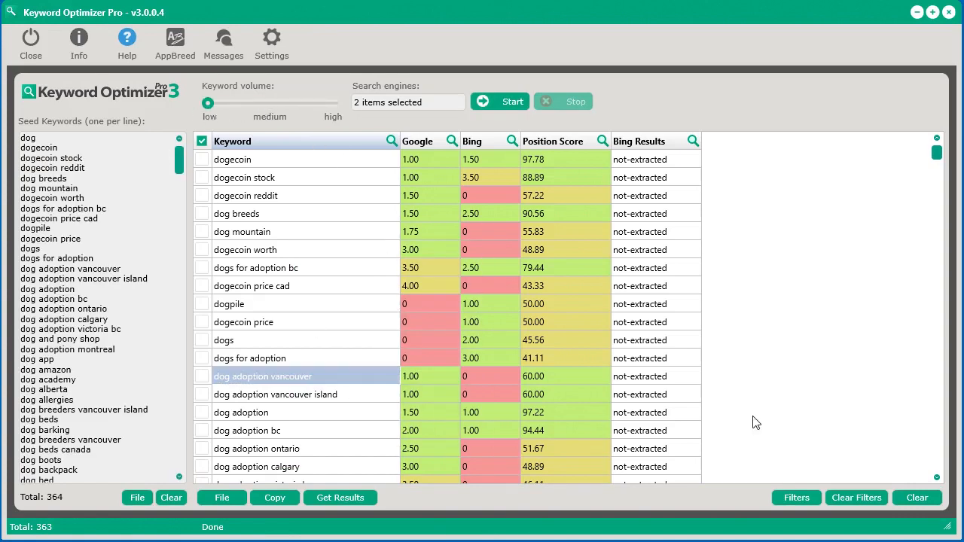
click(917, 498)
click(465, 377)
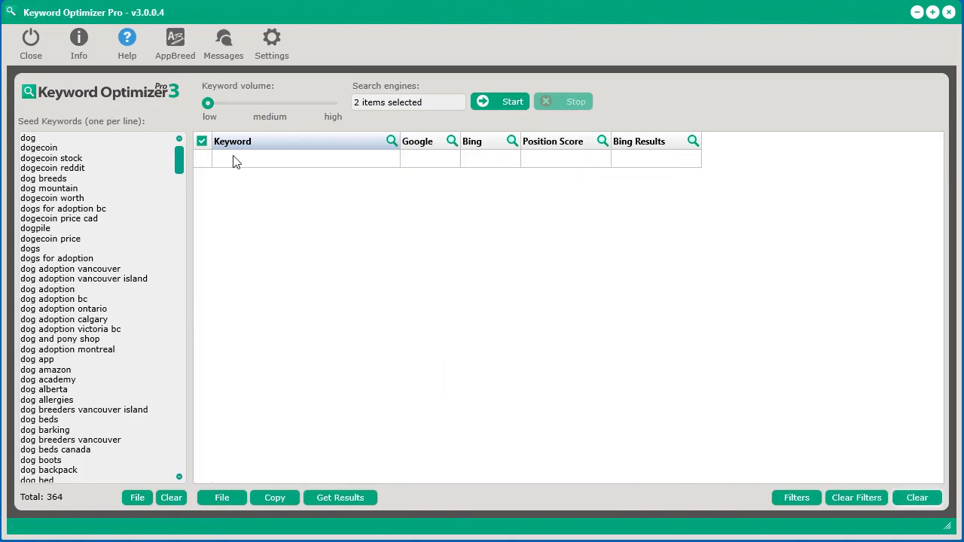
Generate keywords from the expanded "dog" seed list and sort them by Position Score from highest to lowest
click(504, 102)
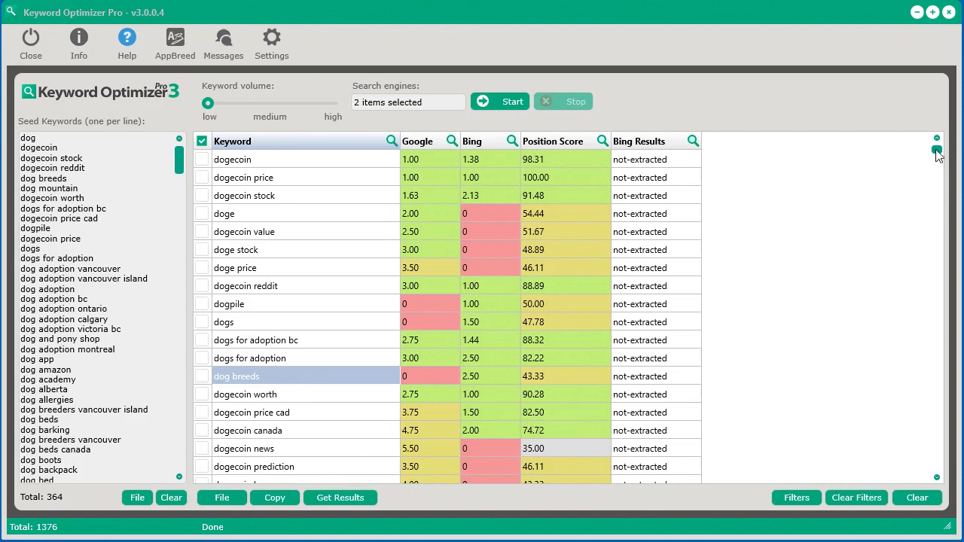
click(547, 143)
click(545, 143)
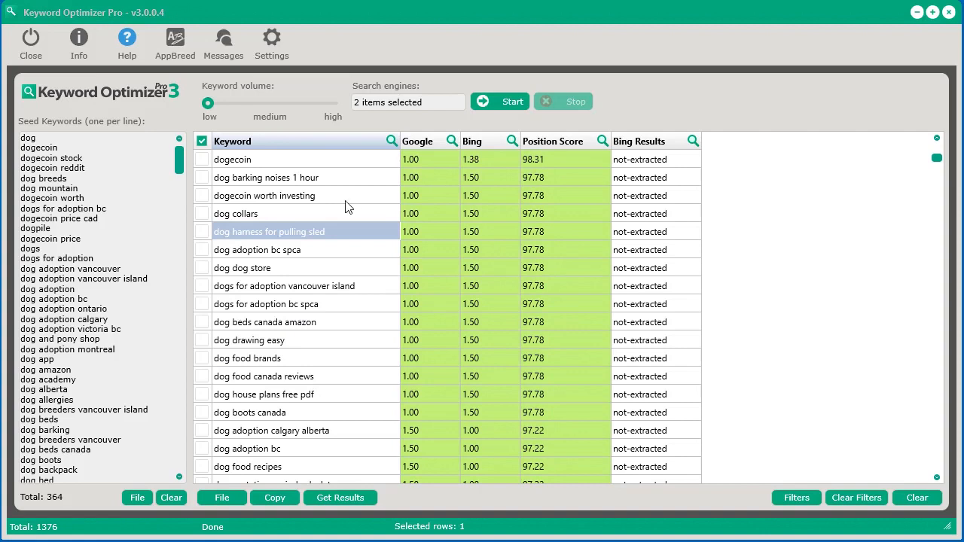
Look through the sorted dog keywords for niche ideas with high position scores
scroll(270, 213, down, 1)
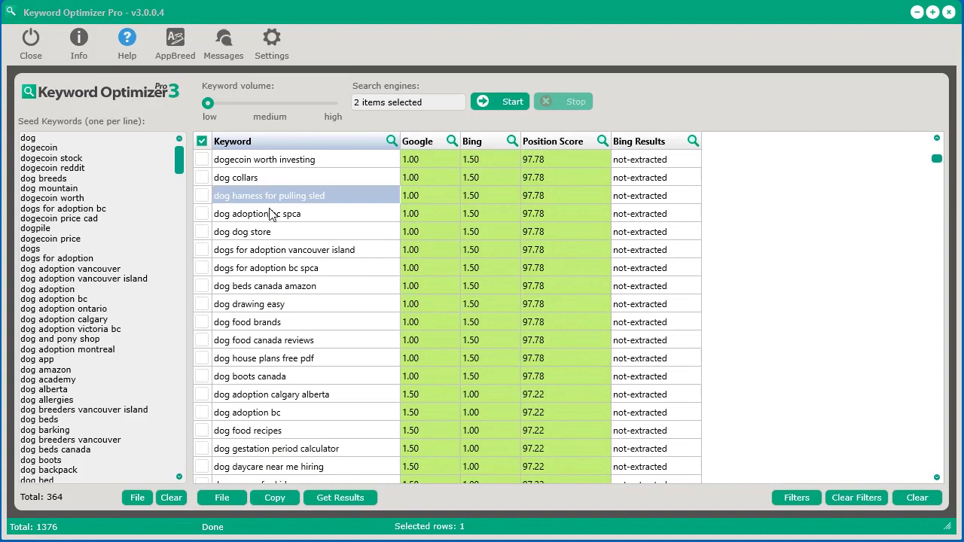
click(275, 250)
click(282, 363)
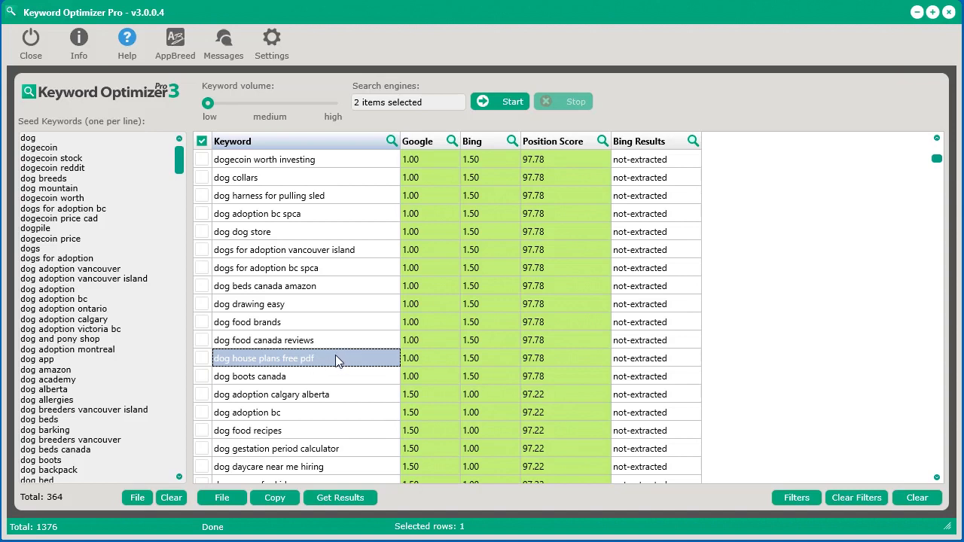
scroll(335, 355, down, 2)
scroll(338, 316, down, 6)
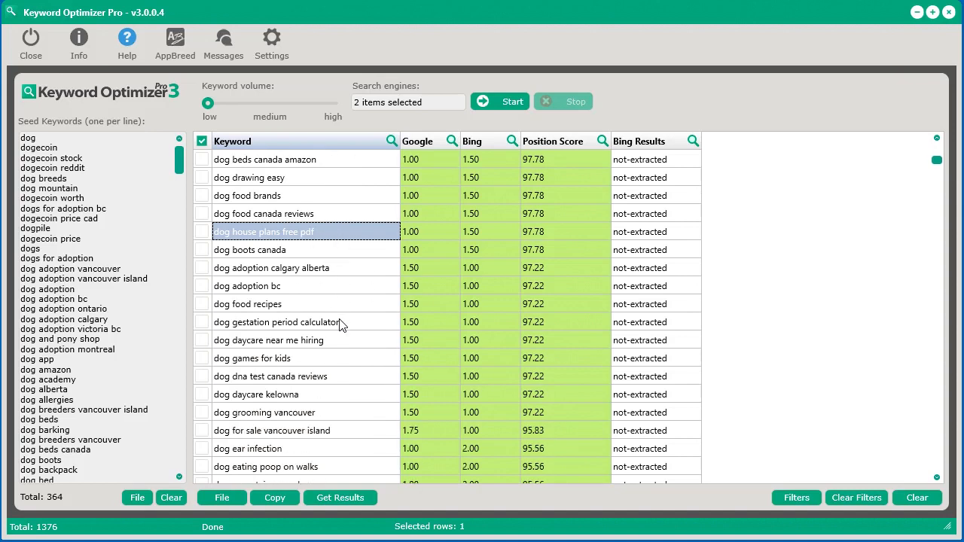
click(337, 311)
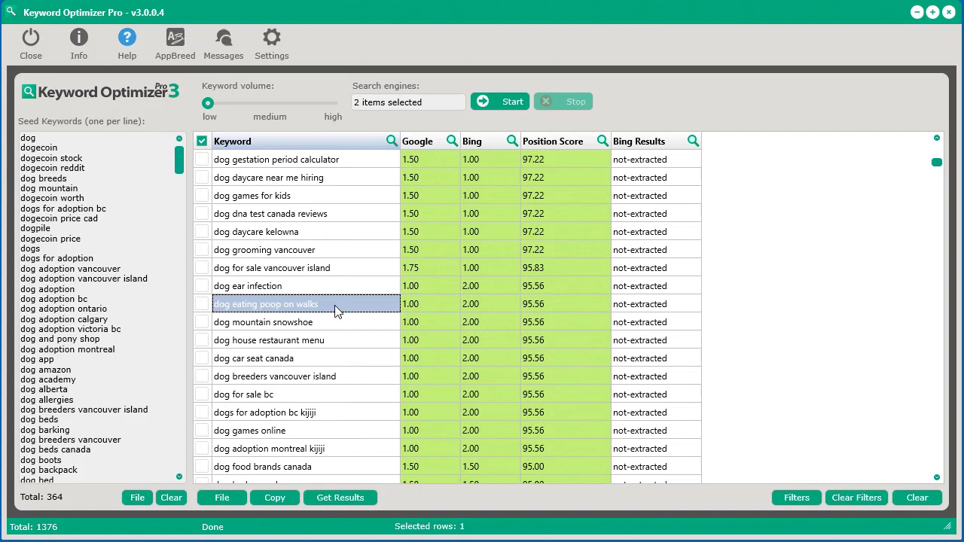
scroll(333, 333, down, 1)
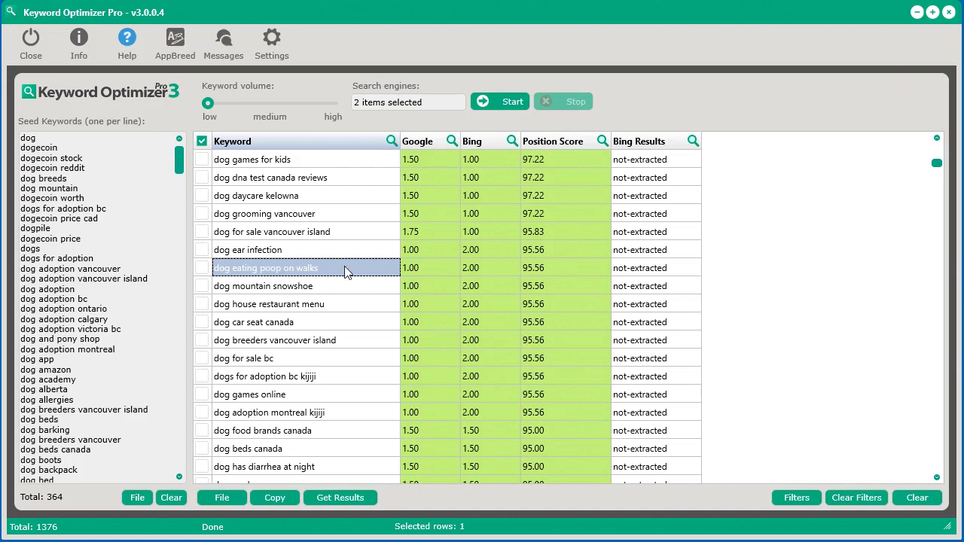
scroll(327, 324, down, 2)
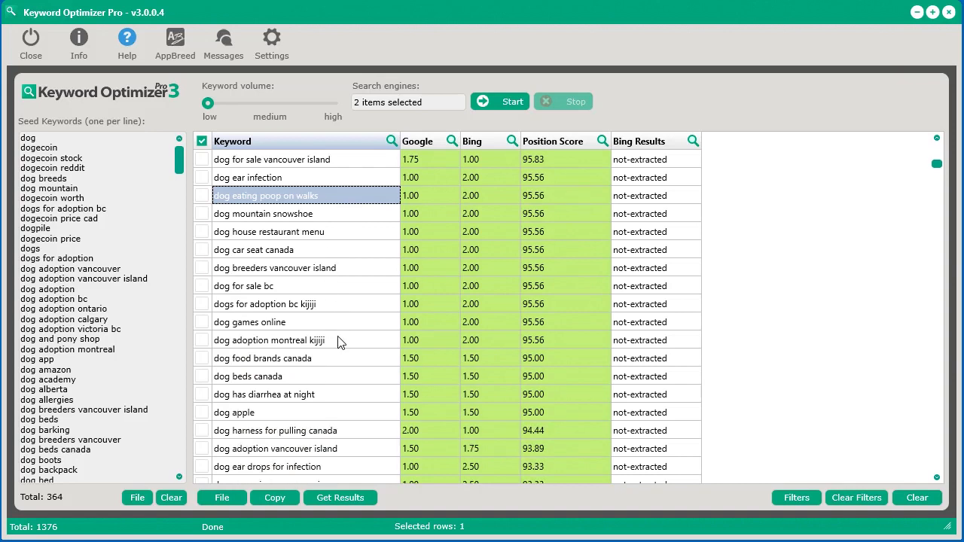
scroll(338, 338, down, 2)
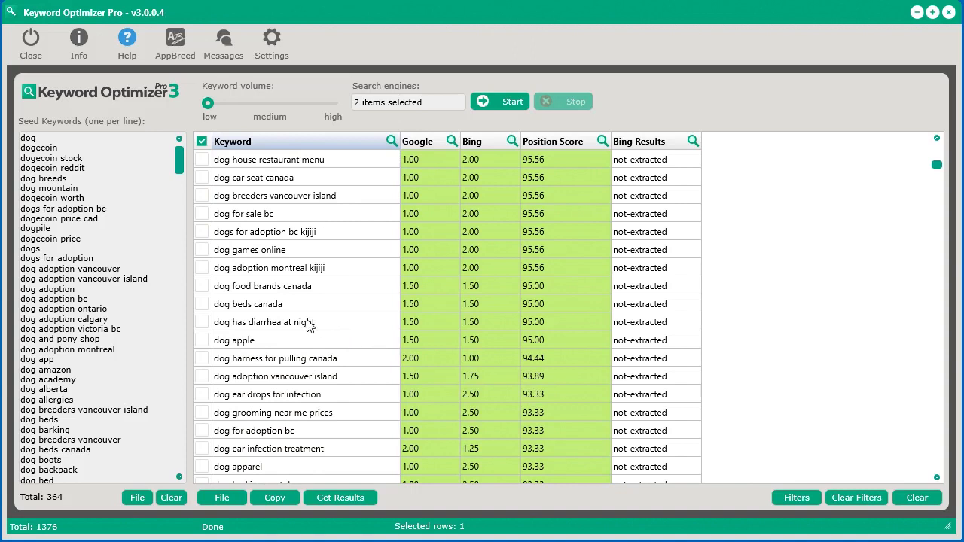
scroll(309, 343, down, 4)
scroll(316, 360, down, 11)
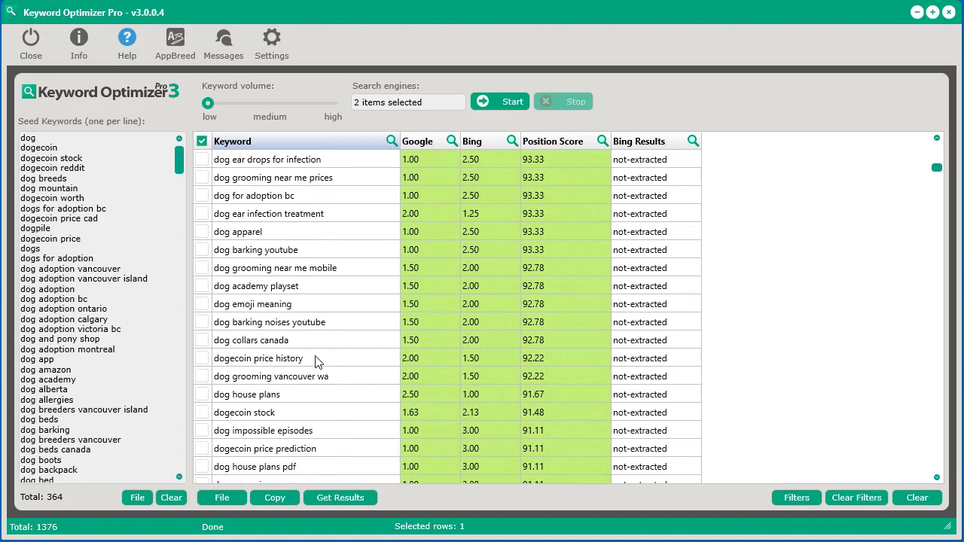
scroll(315, 358, down, 12)
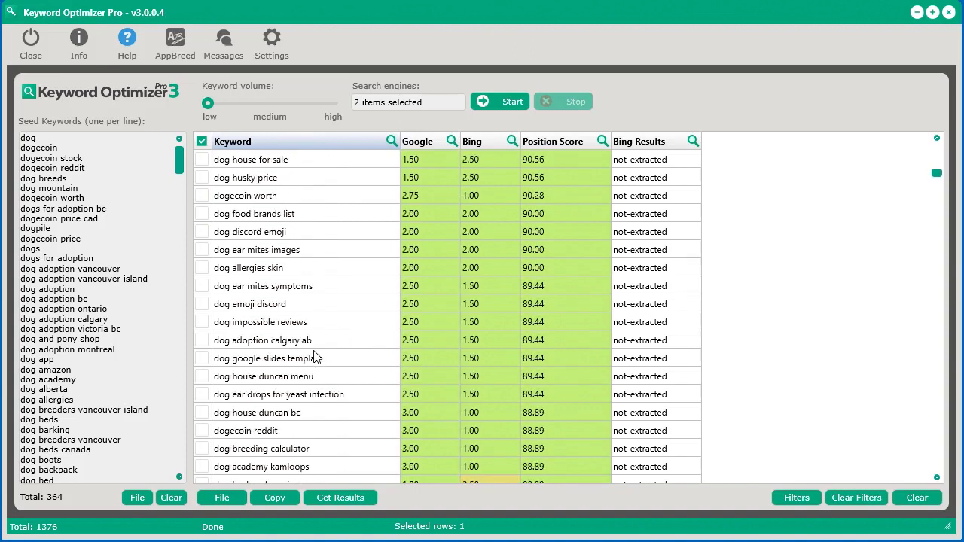
scroll(315, 358, down, 6)
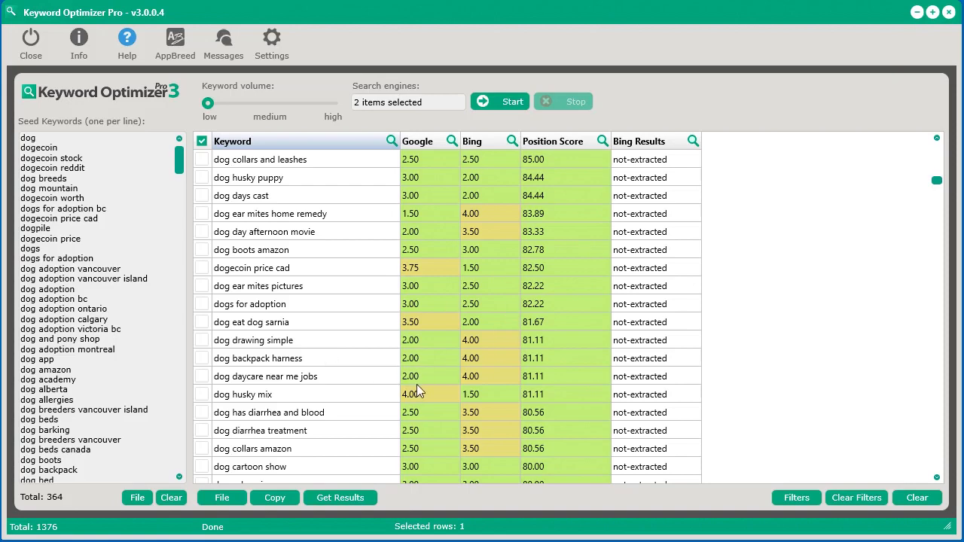
Filter the results to keywords that contain "colar" and apply the filter
click(802, 497)
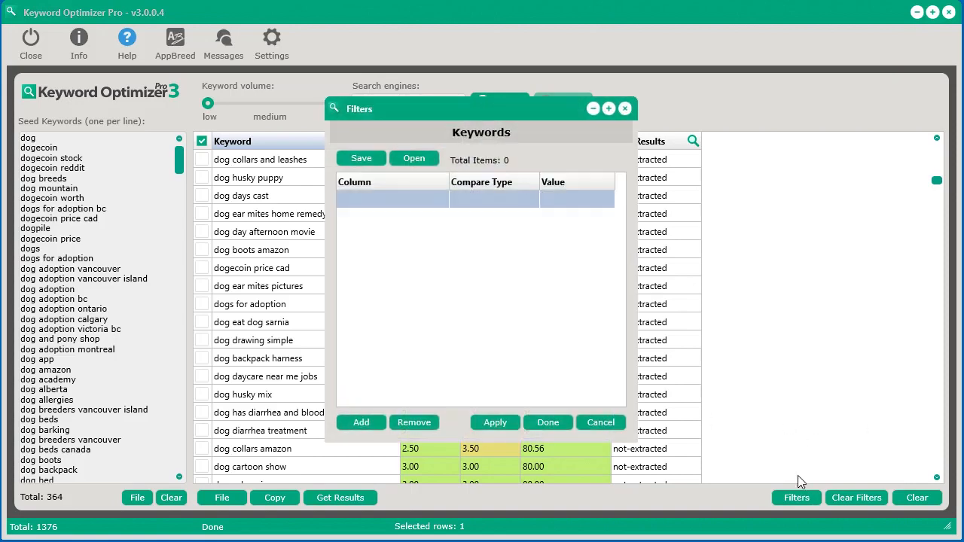
click(407, 208)
click(407, 205)
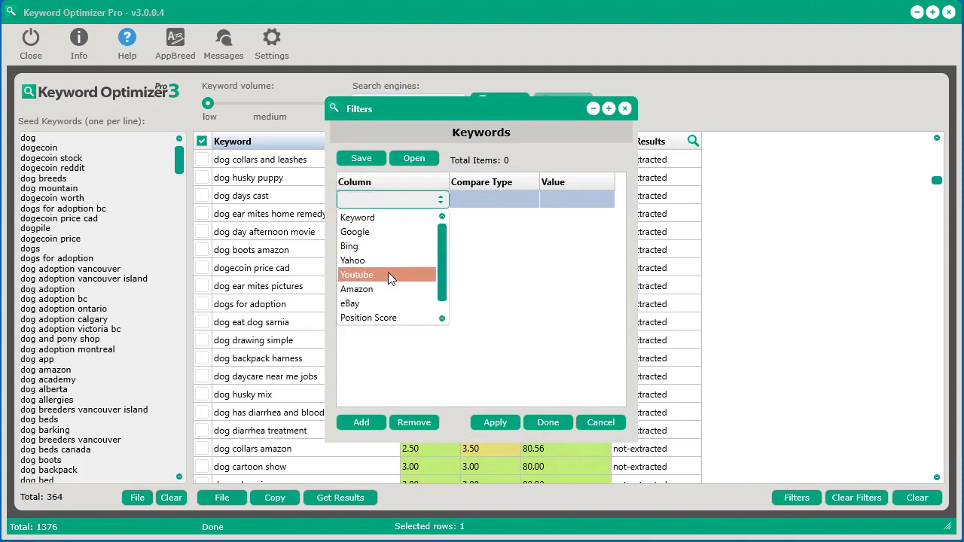
click(377, 217)
click(511, 202)
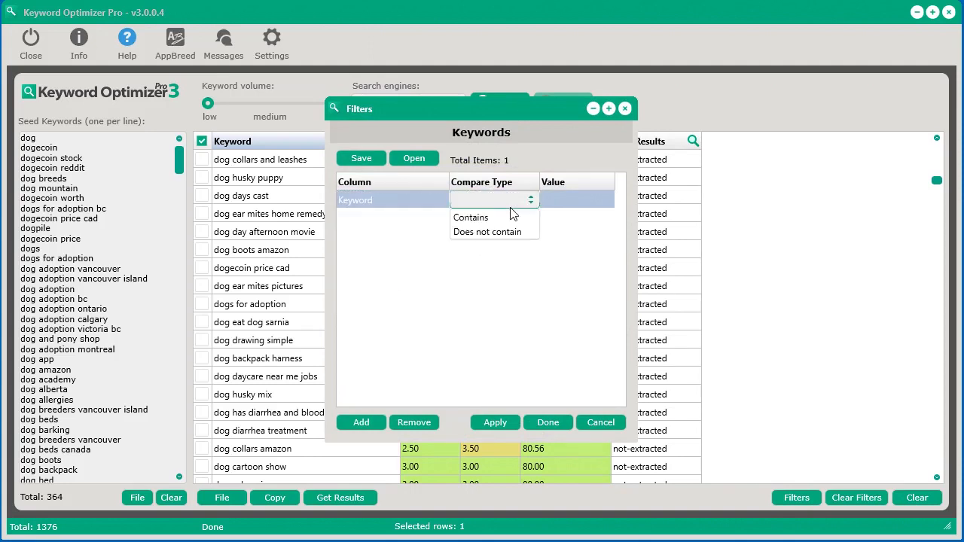
click(498, 217)
click(556, 201)
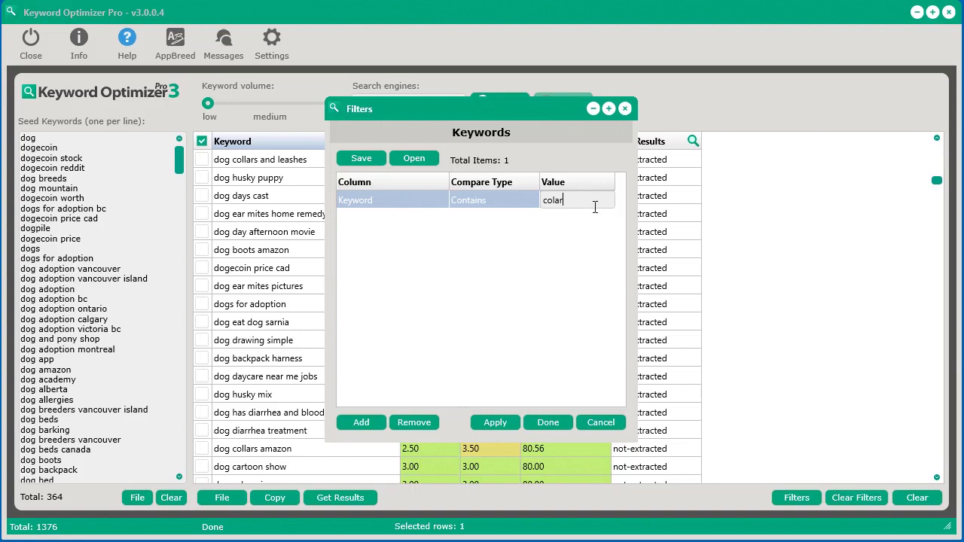
click(495, 424)
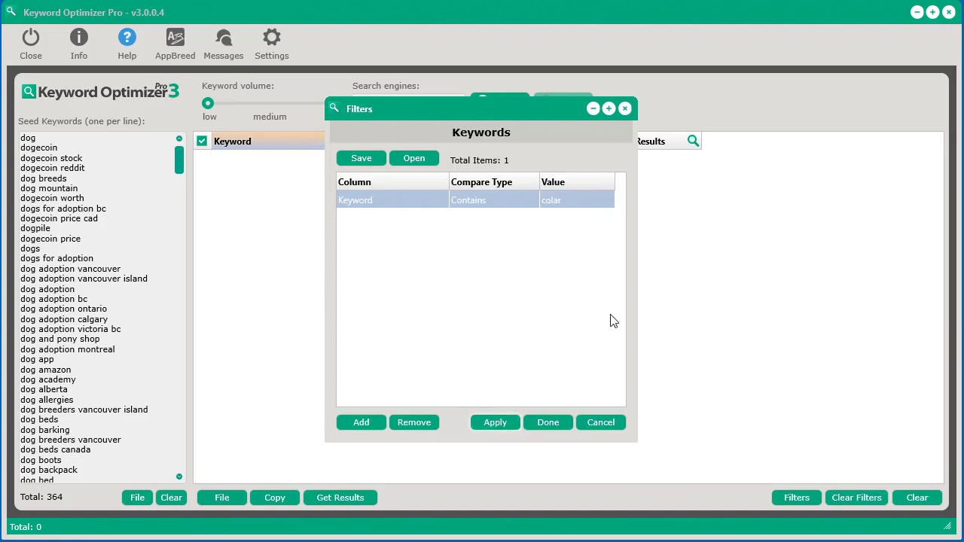
Try to remove the "colar" keyword filter
click(406, 427)
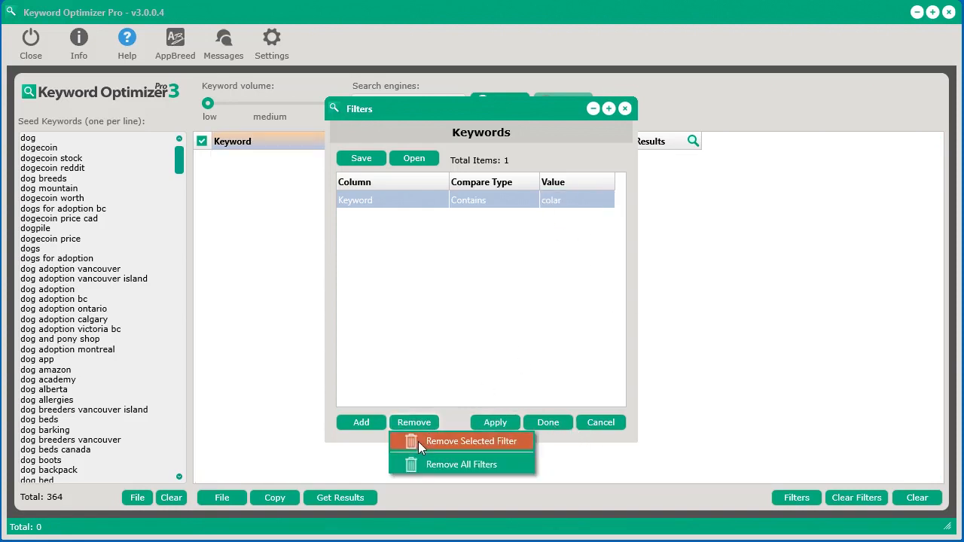
click(441, 432)
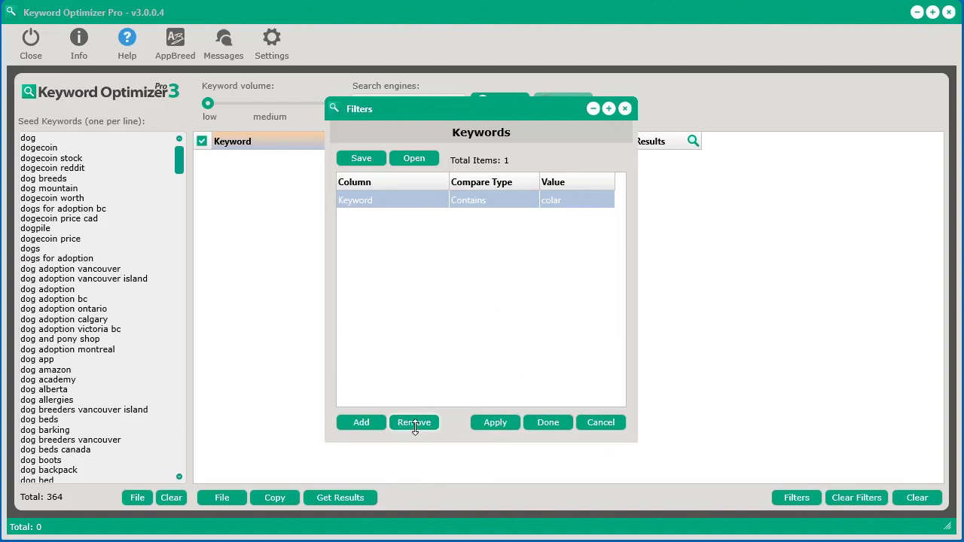
click(414, 426)
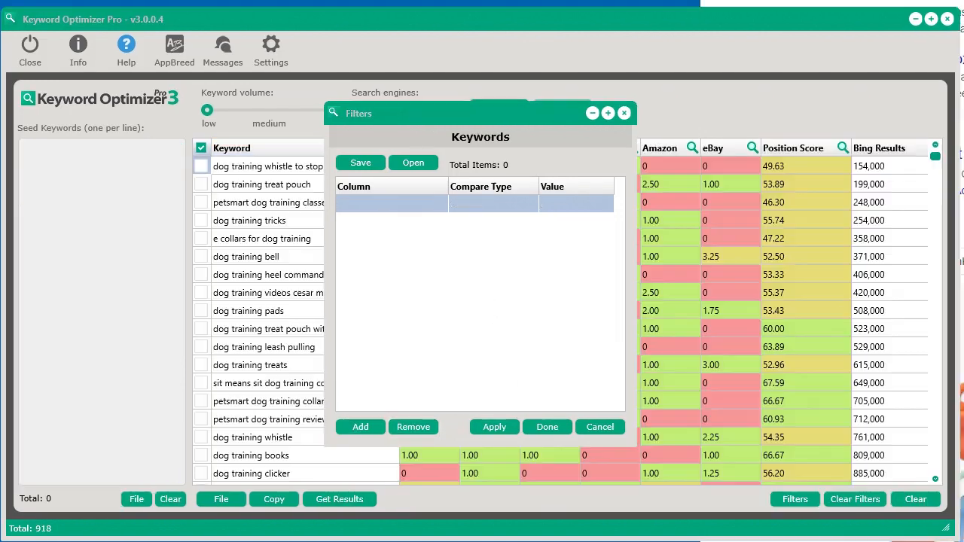
Filter the dog training results to keywords that contain "training" and apply the filter
click(381, 210)
click(381, 211)
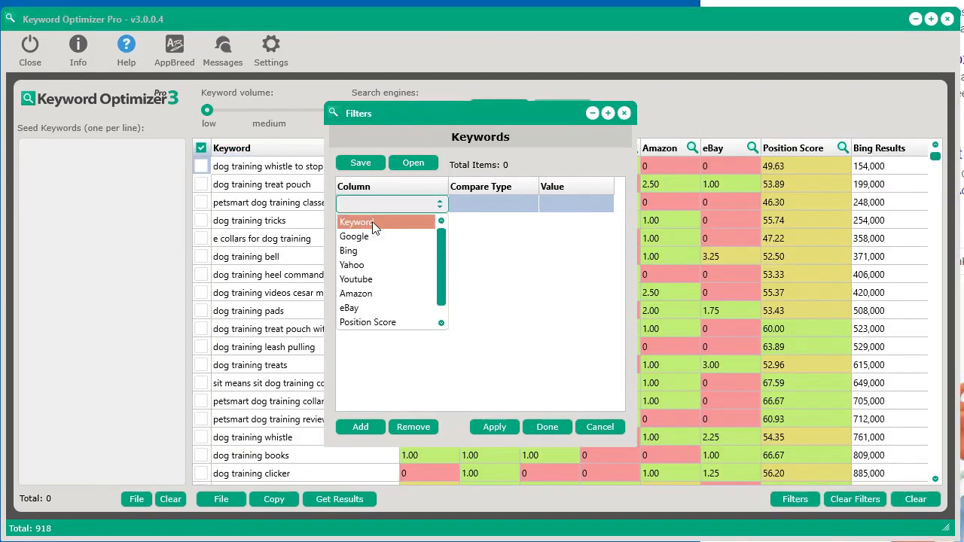
click(372, 222)
click(480, 206)
click(482, 209)
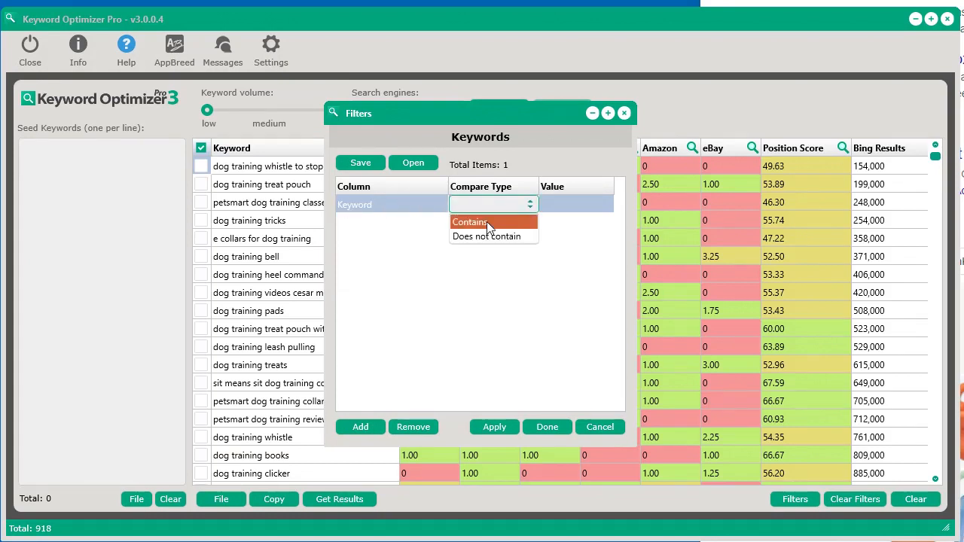
click(487, 222)
click(567, 205)
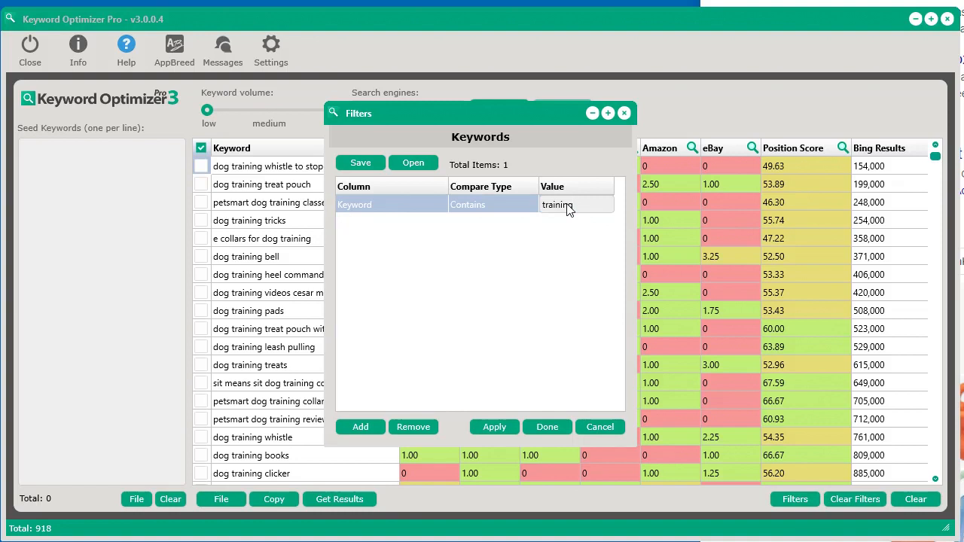
click(510, 427)
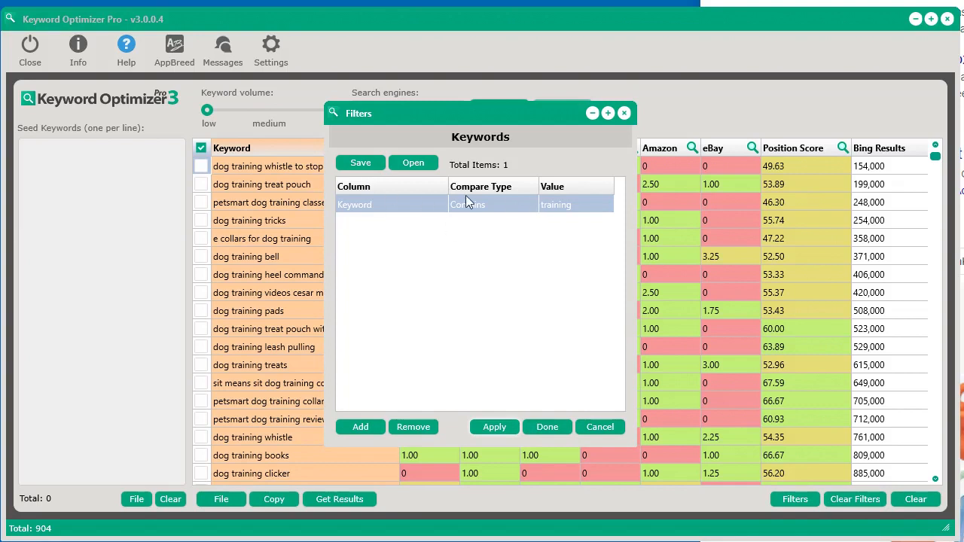
Add a second filter for Position Score greater than 54 alongside the "training" keyword filter and apply both
click(365, 429)
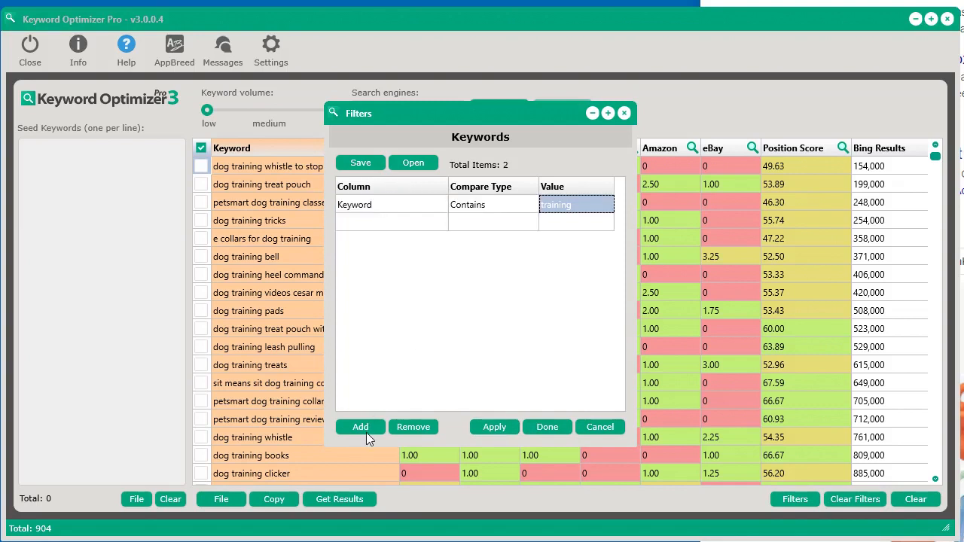
click(374, 226)
scroll(394, 252, down, 1)
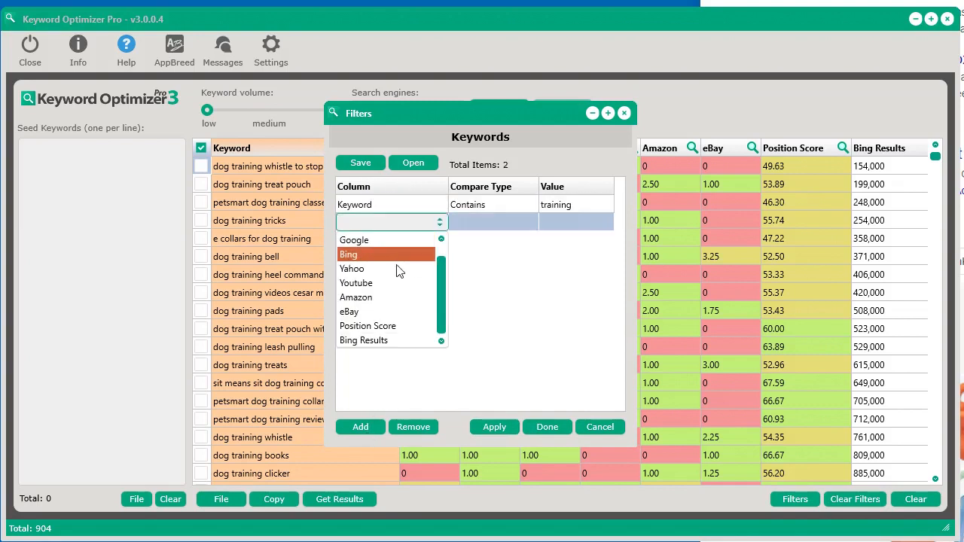
click(405, 327)
click(492, 218)
click(492, 252)
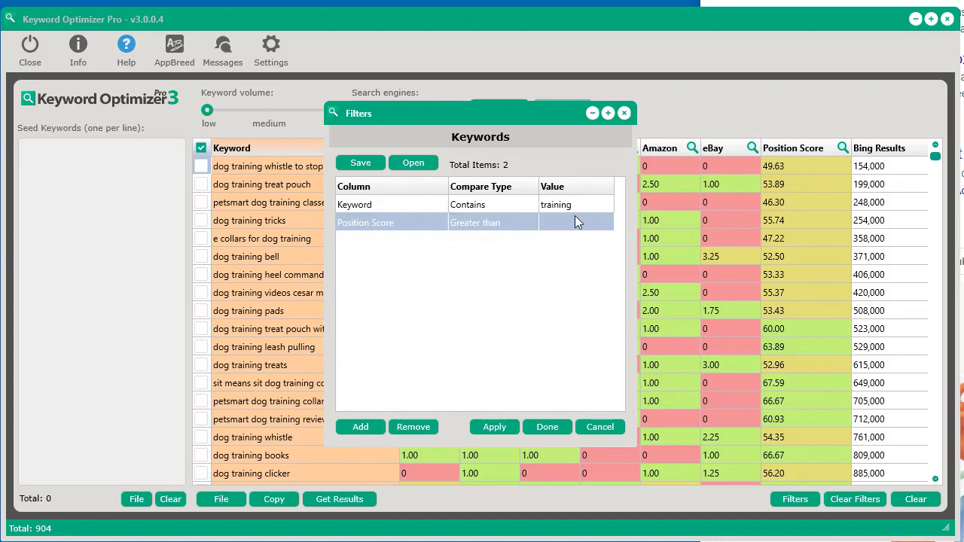
click(574, 219)
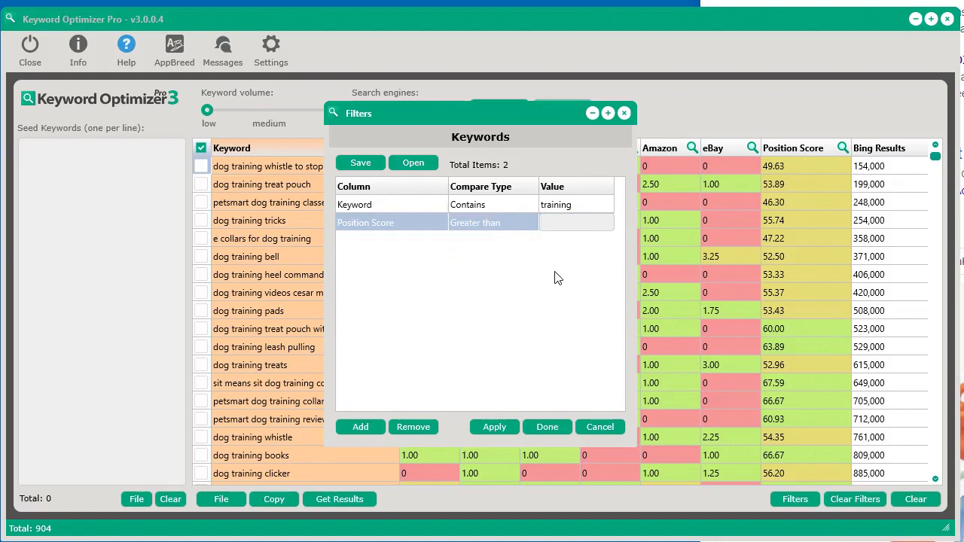
click(492, 427)
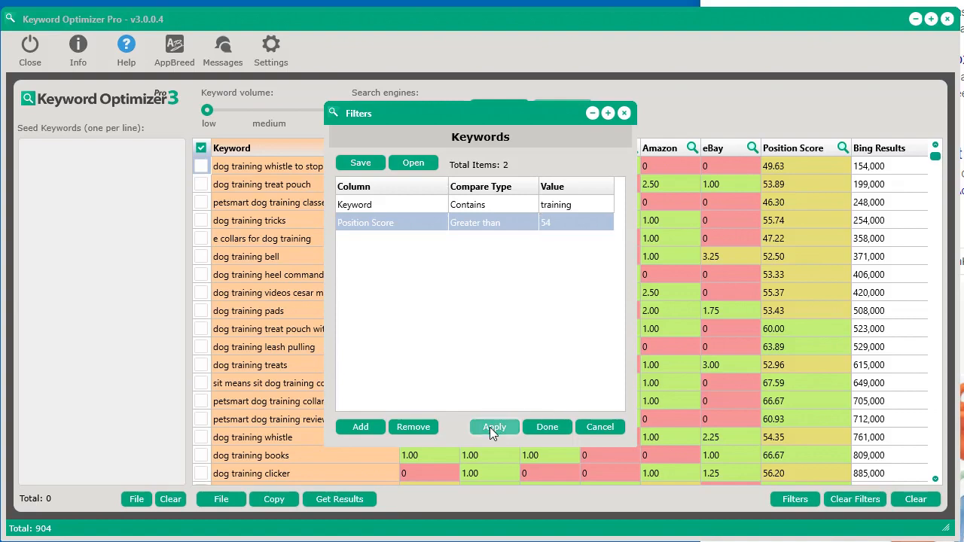
Save the current filter set as suggest-keywords-filters.skdf in the kop3 folder
drag(526, 119, 469, 119)
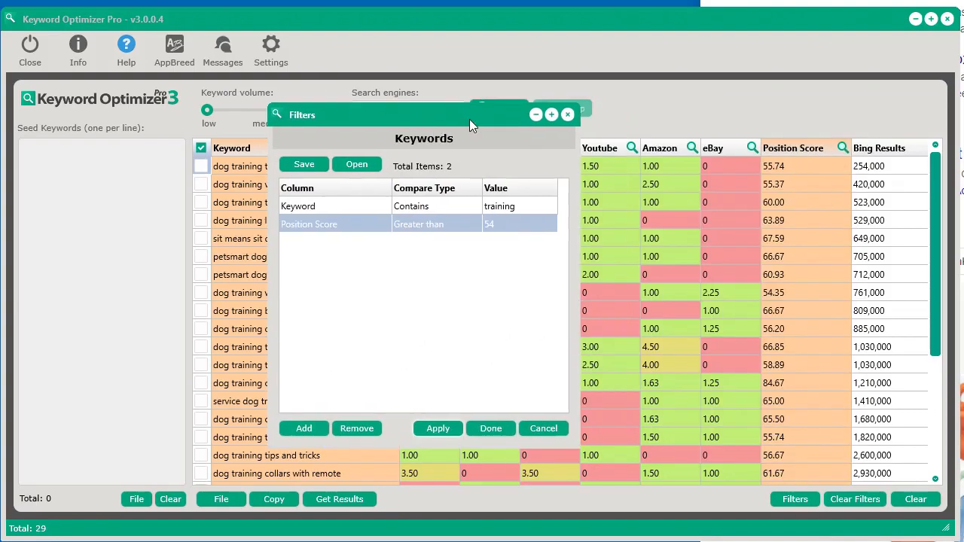
click(309, 165)
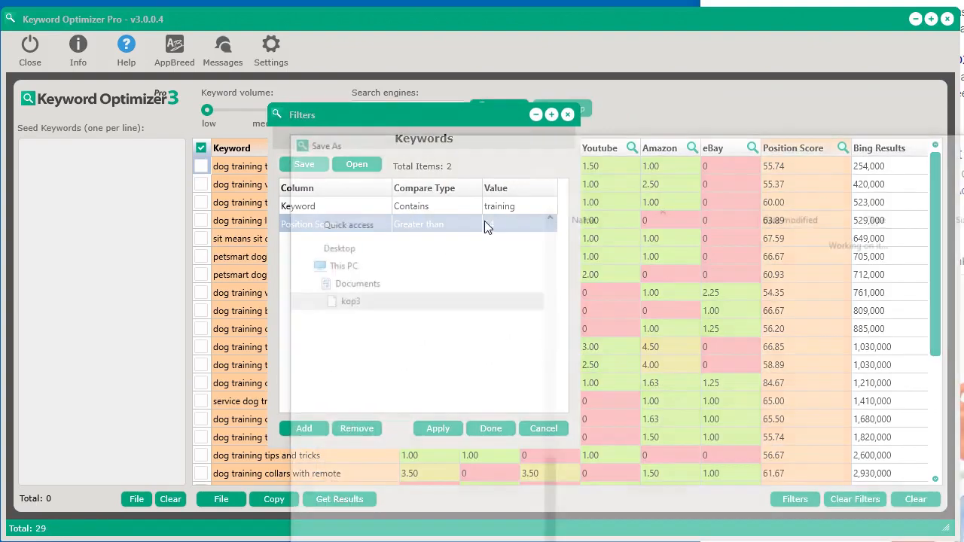
drag(603, 147, 324, 2)
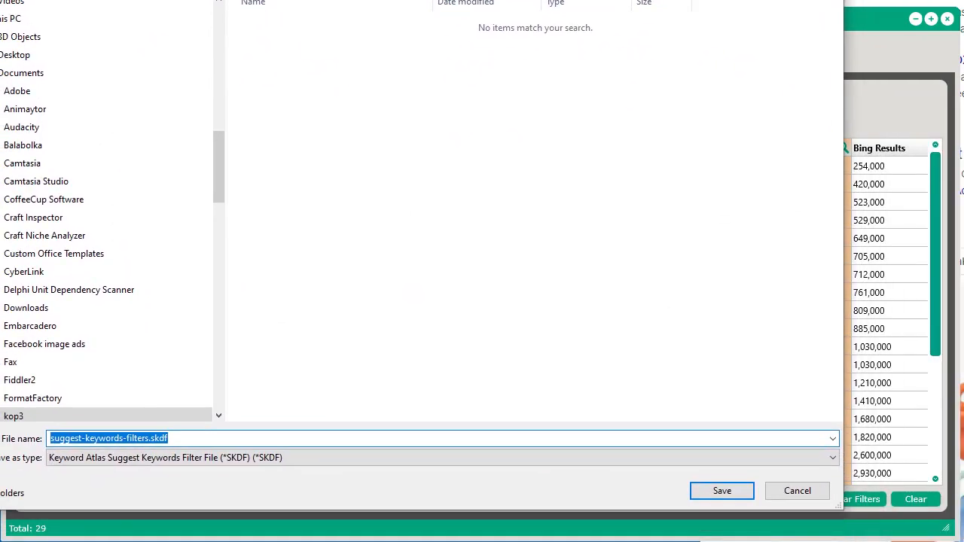
click(712, 494)
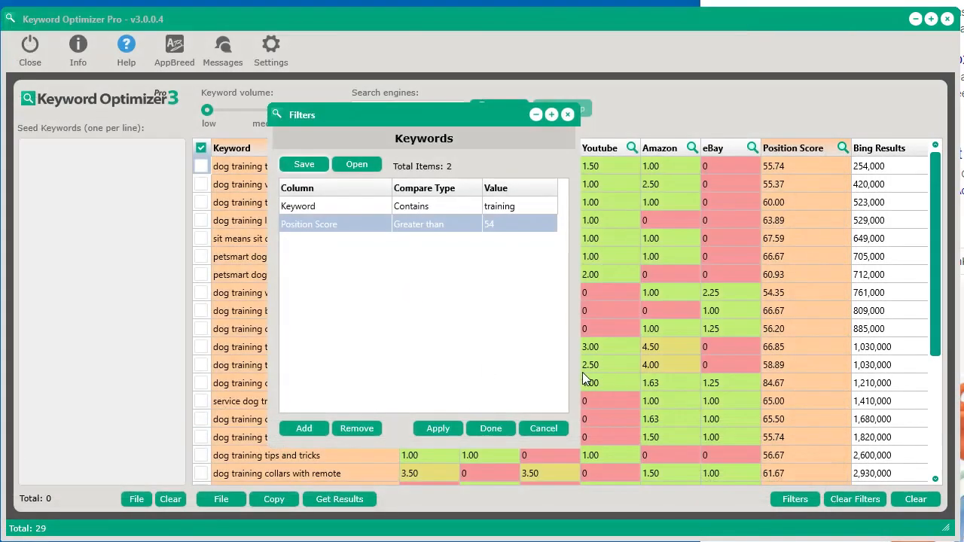
Clear the filters, reopen the saved suggest-keywords-filters.skdf set, apply it and close the Filters dialog
click(862, 496)
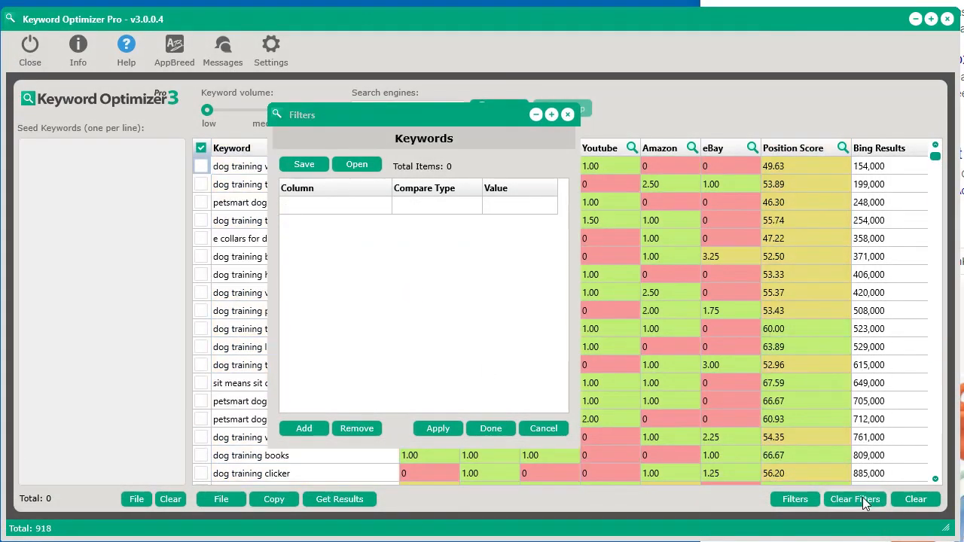
click(354, 164)
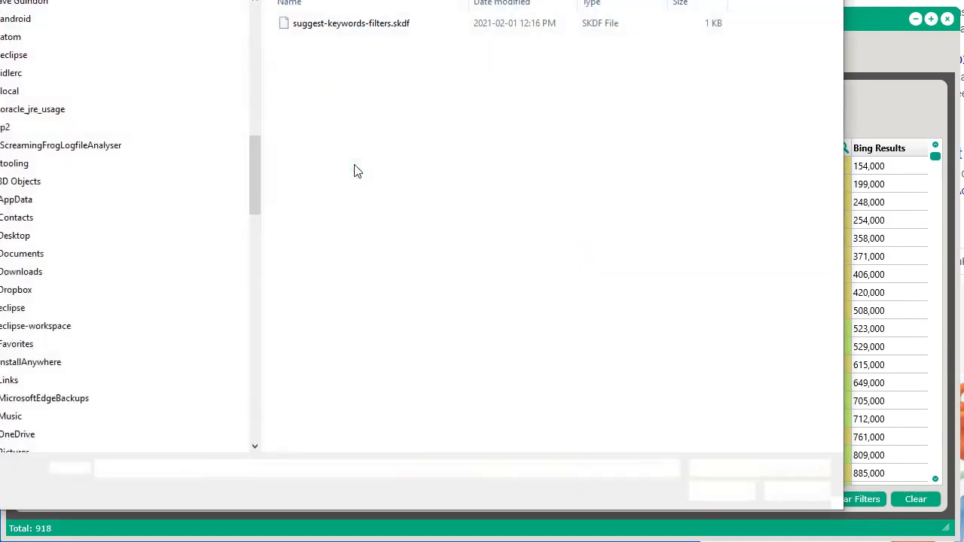
double_click(333, 34)
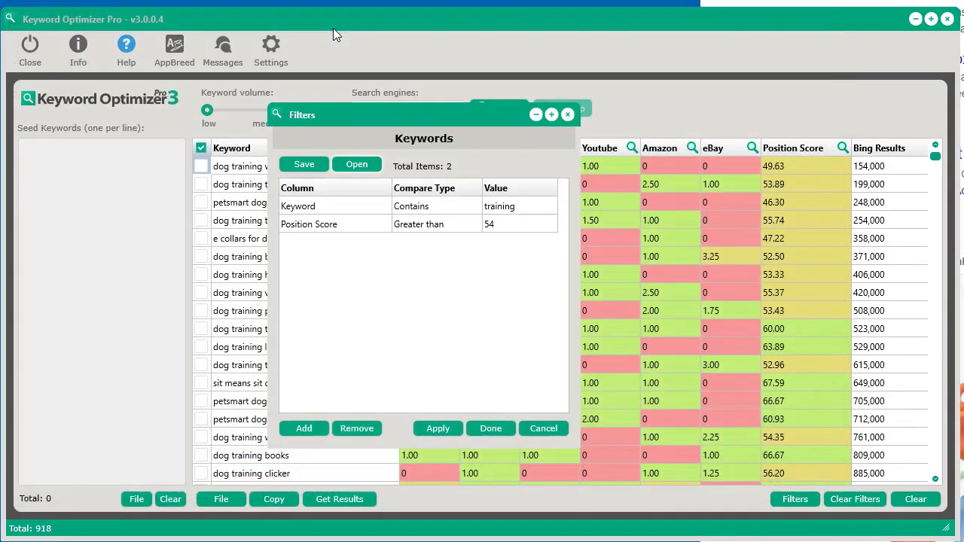
click(441, 428)
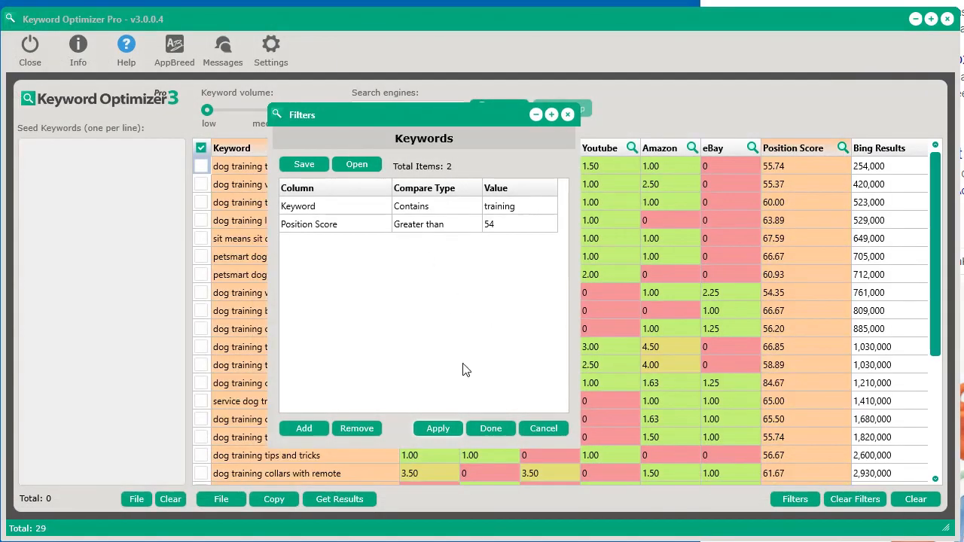
click(569, 113)
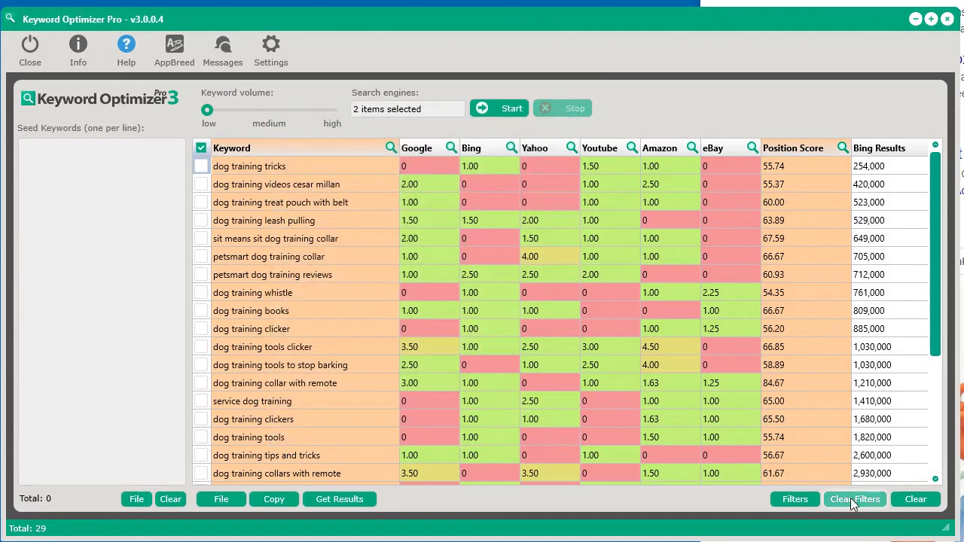
Clear the filters, load suggest-keywords-filters.skdf straight onto the results table without the Filters dialog, and clear the filters again
click(853, 501)
right_click(497, 234)
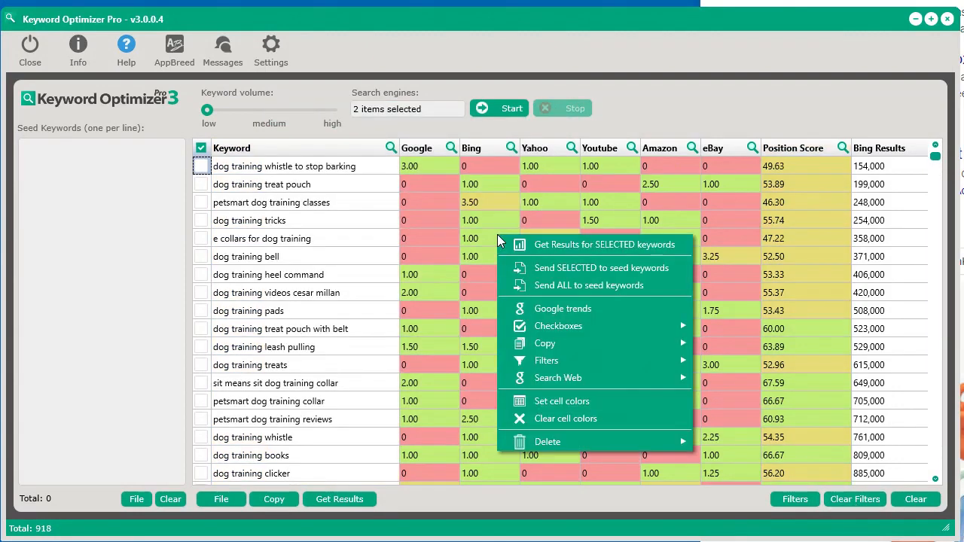
mouse_move(562, 361)
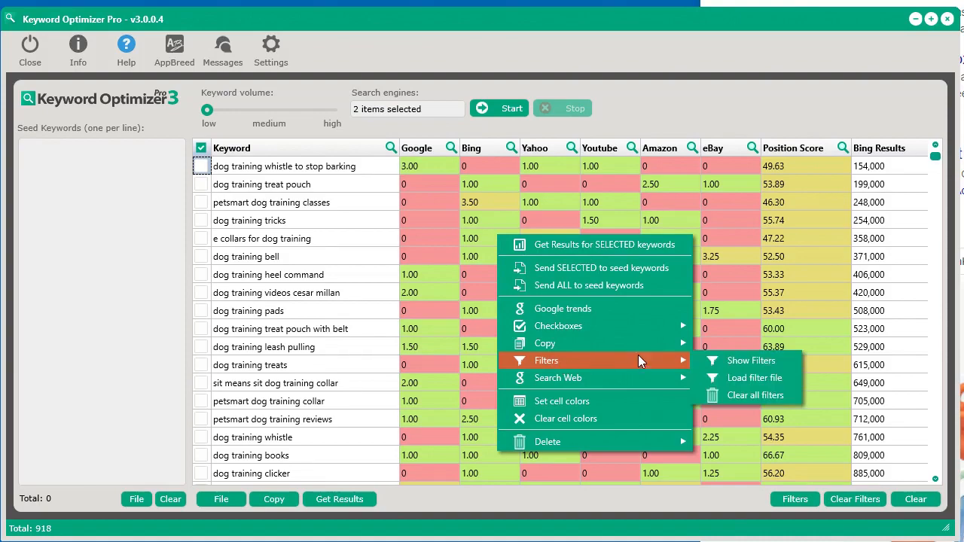
click(764, 377)
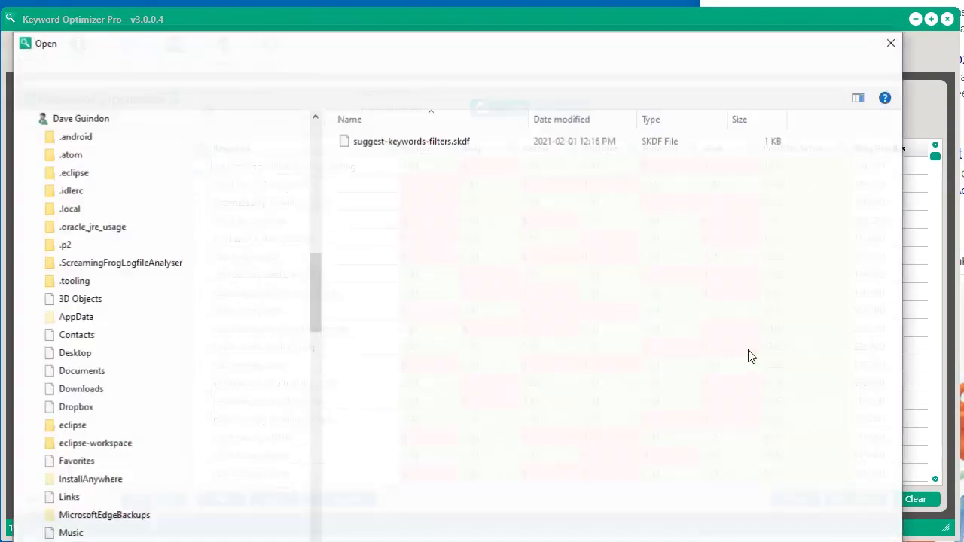
double_click(430, 153)
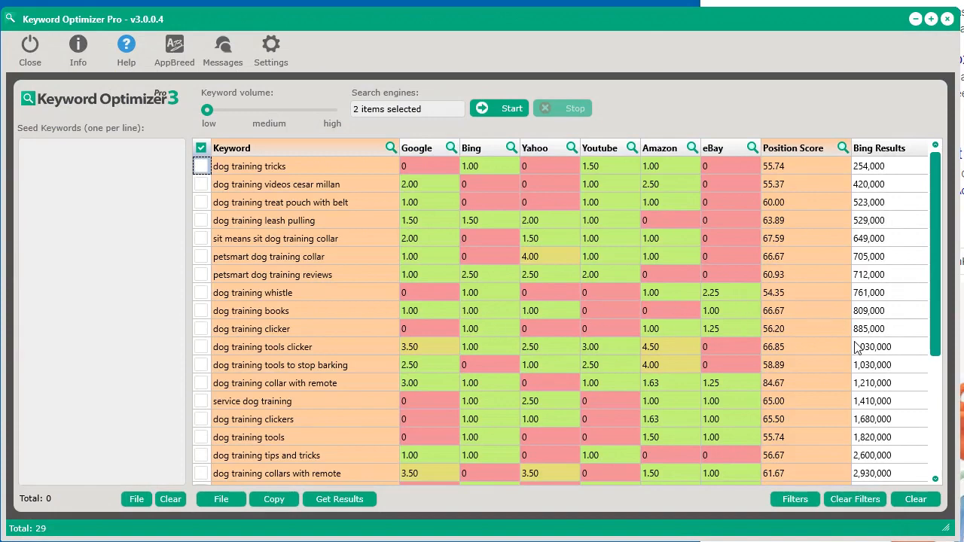
click(855, 499)
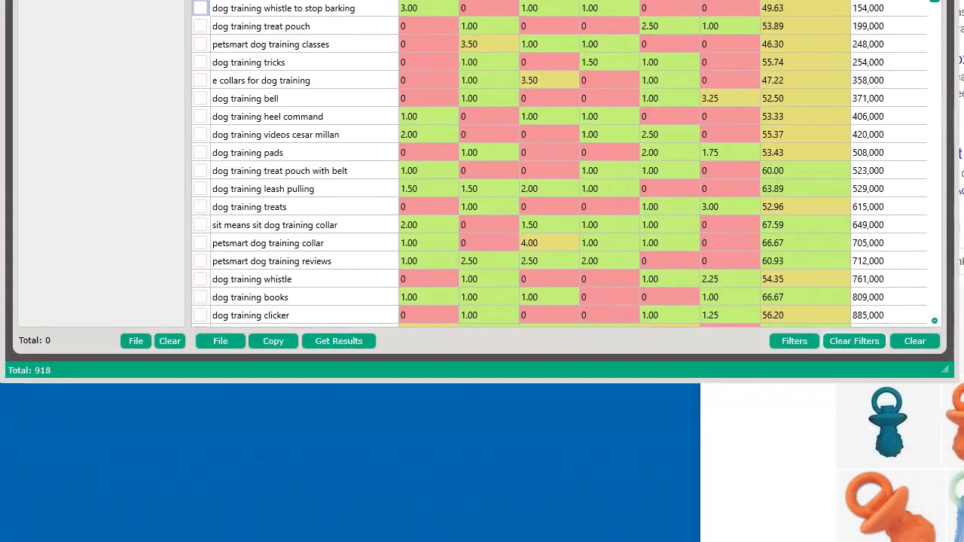
Copy the keywords from "dog training whistle to stop barking" through "petsmart dog training reviews" and paste them into a blank text document
click(320, 9)
shift+click(321, 241)
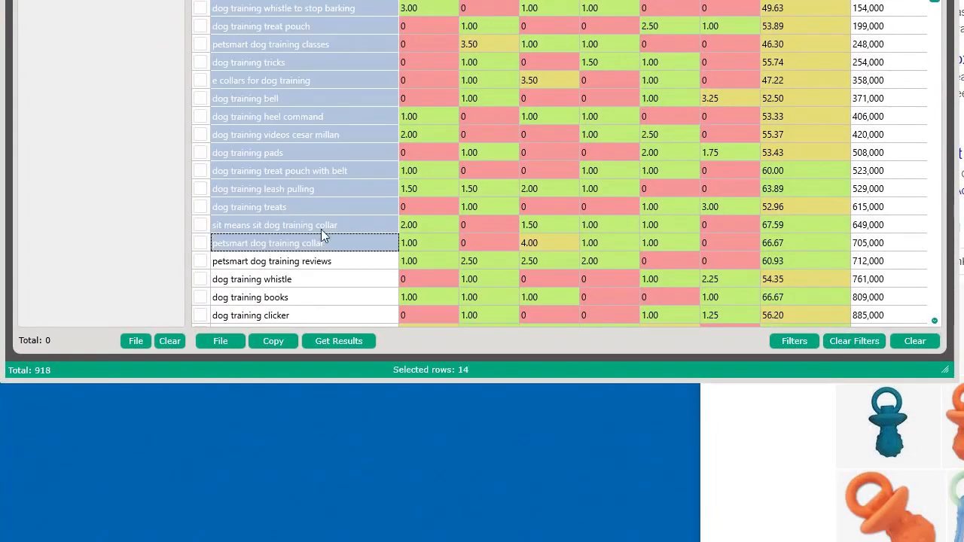
click(333, 30)
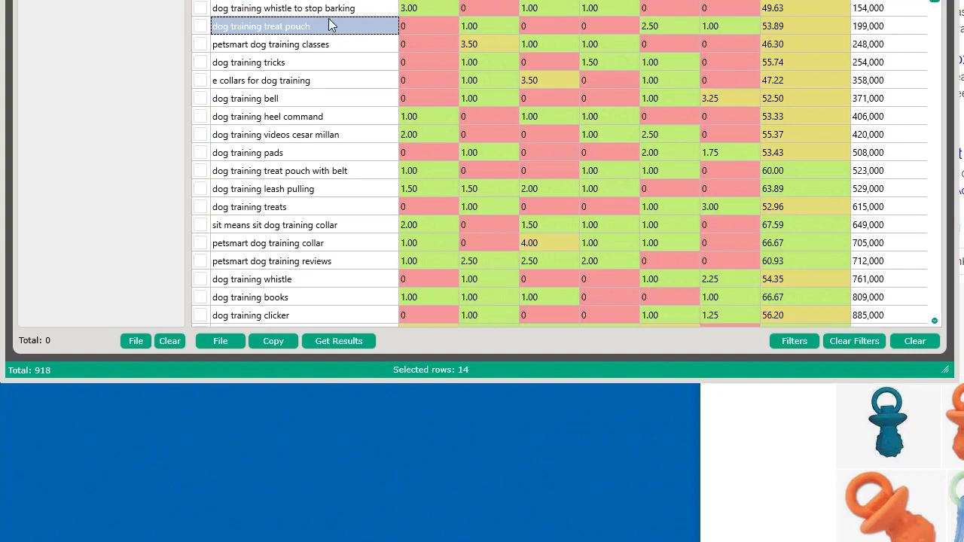
click(329, 11)
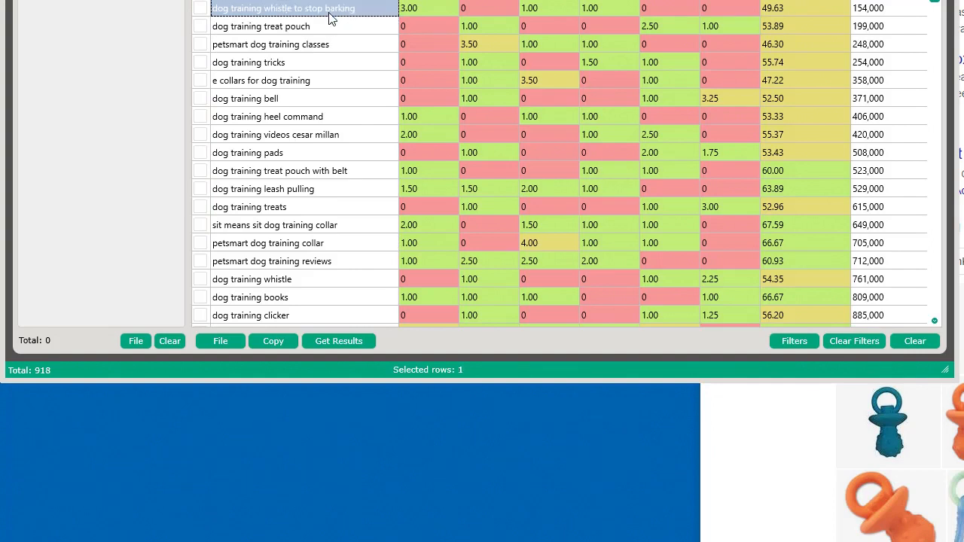
shift+click(340, 262)
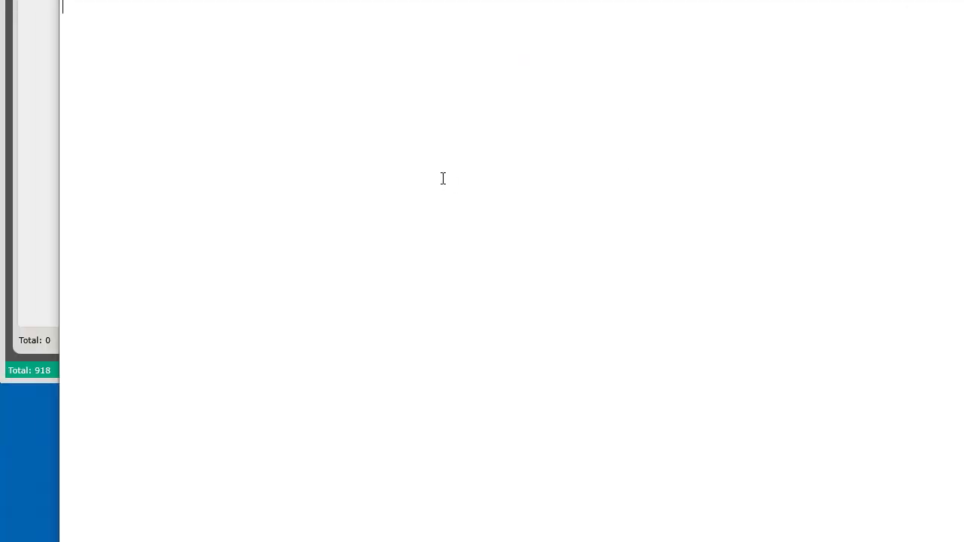
text(dog training whistle to stop barking dog training treat pouch petsmart dog training classes dog training tricks e collars for dog training dog training bell dog training heel command dog training videos cesar millan dog training pads dog training treat pouch with belt dog training leash pulling dog training treats sit means sit dog training collar petsmart dog training collar petsmart dog training reviews)
drag(60, 271, 647, 271)
click(272, 260)
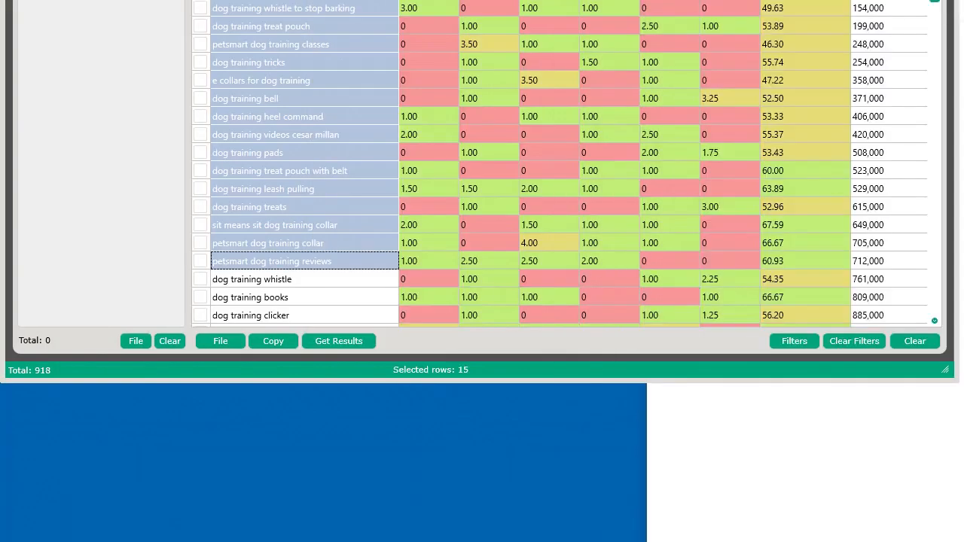
Save the keyword results to a project file named "project 1.kopf" in the kop3 folder
click(248, 207)
click(215, 351)
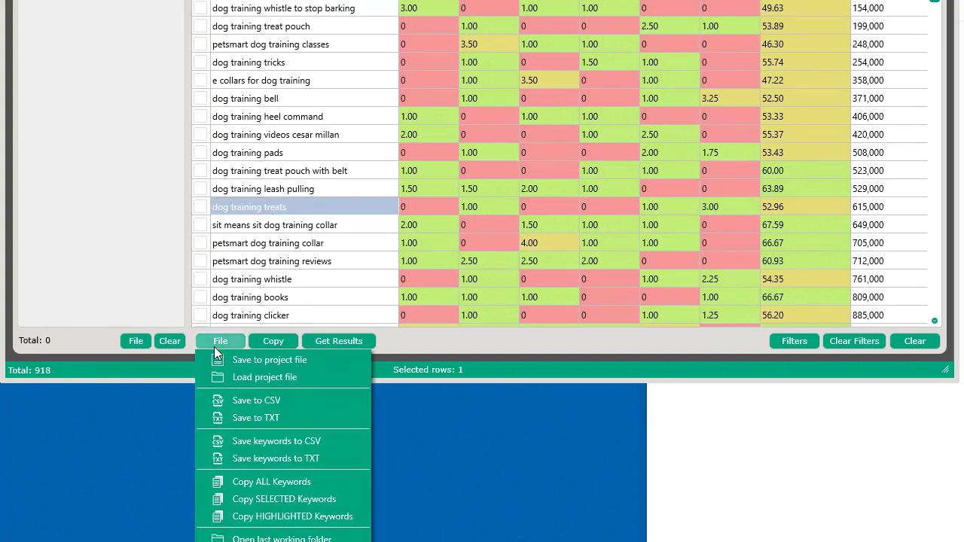
click(207, 340)
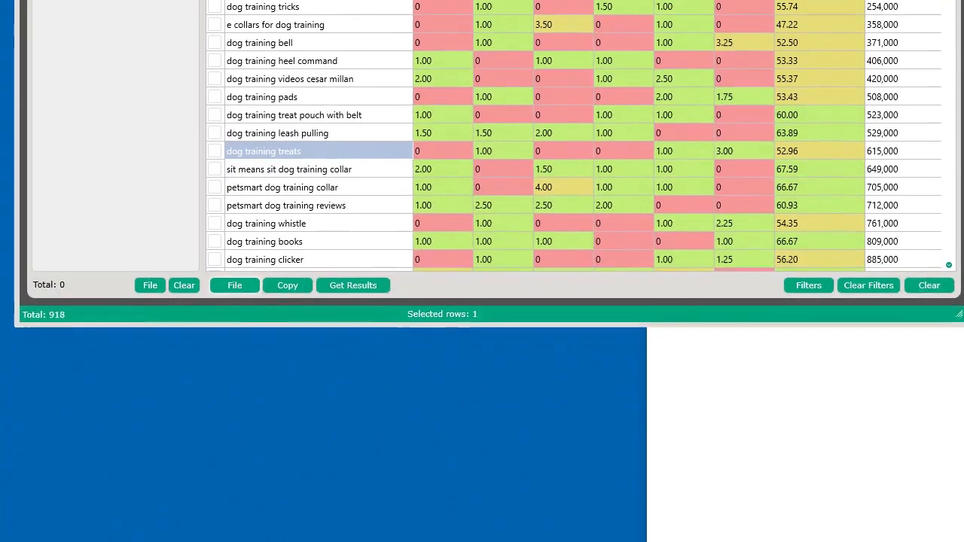
click(225, 273)
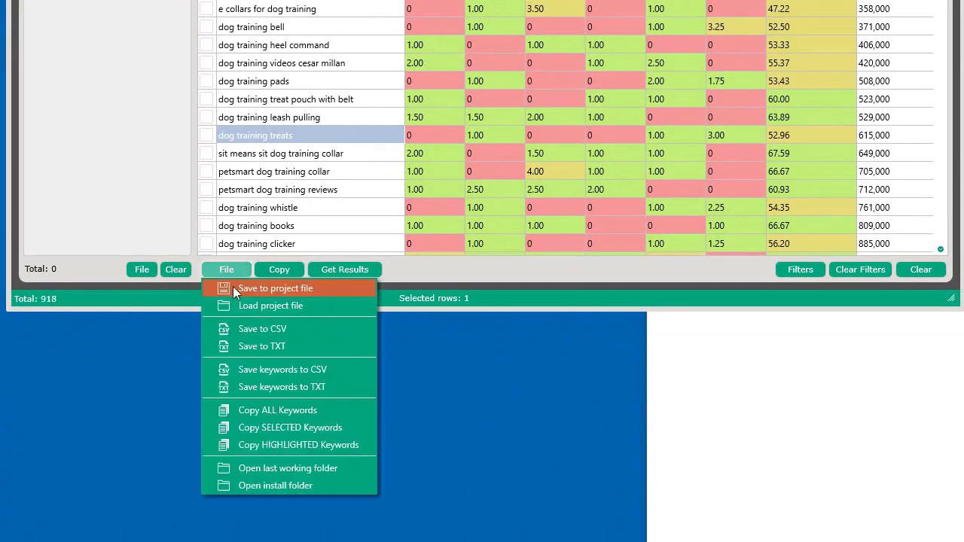
click(275, 288)
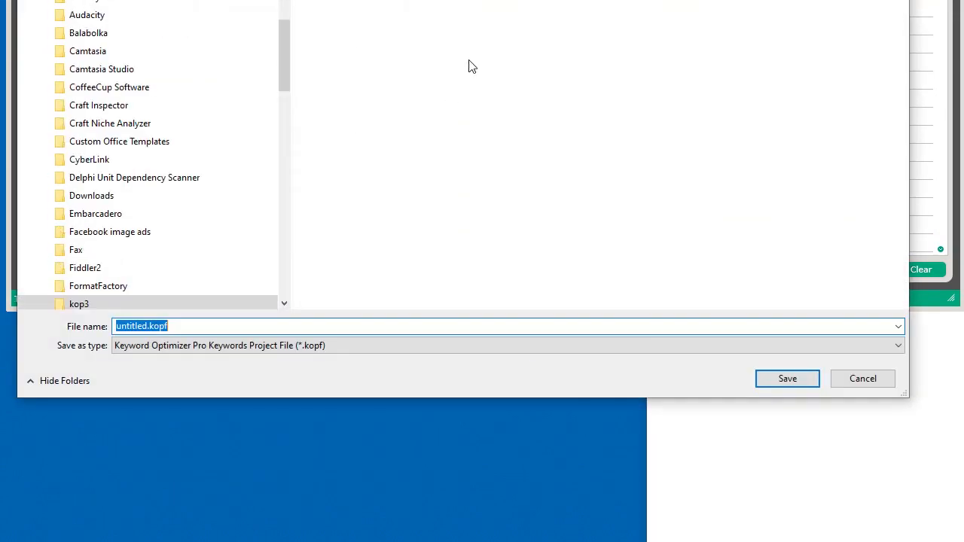
click(148, 326)
double_click(143, 327)
text(projecrt 1)
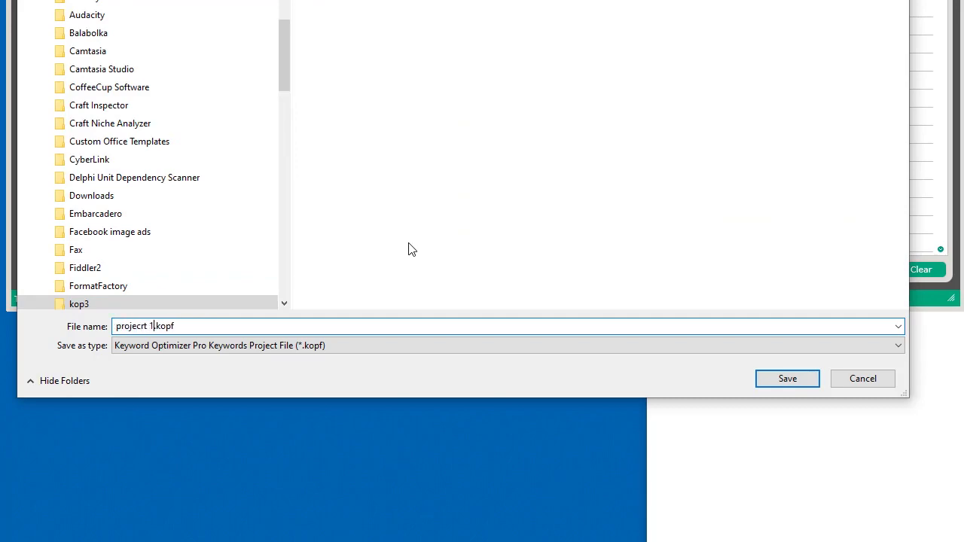
key(BackSpace)
key(BackSpace)
key(BackSpace)
key(BackSpace)
text(t 1)
key(Return)
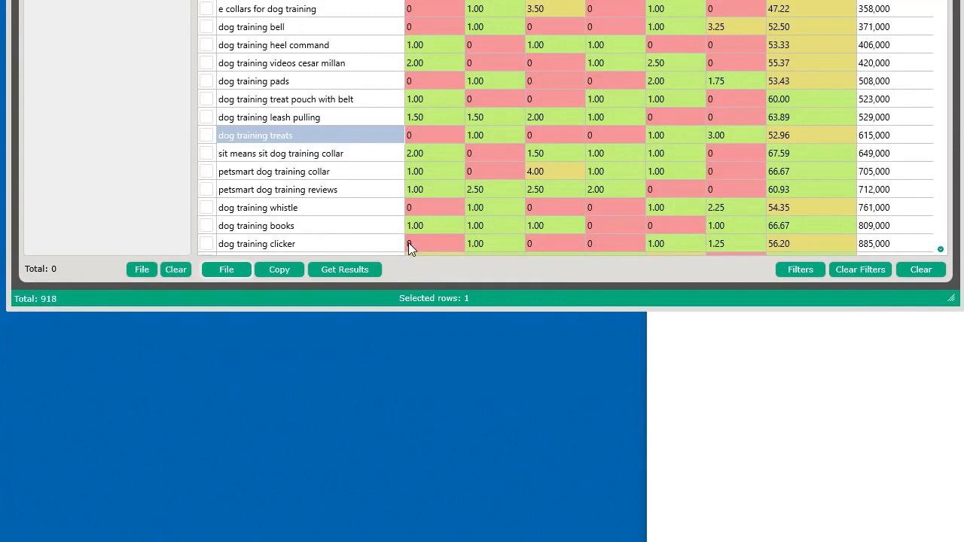
Clear all keyword results and restore them by loading the saved project file
click(911, 269)
click(456, 377)
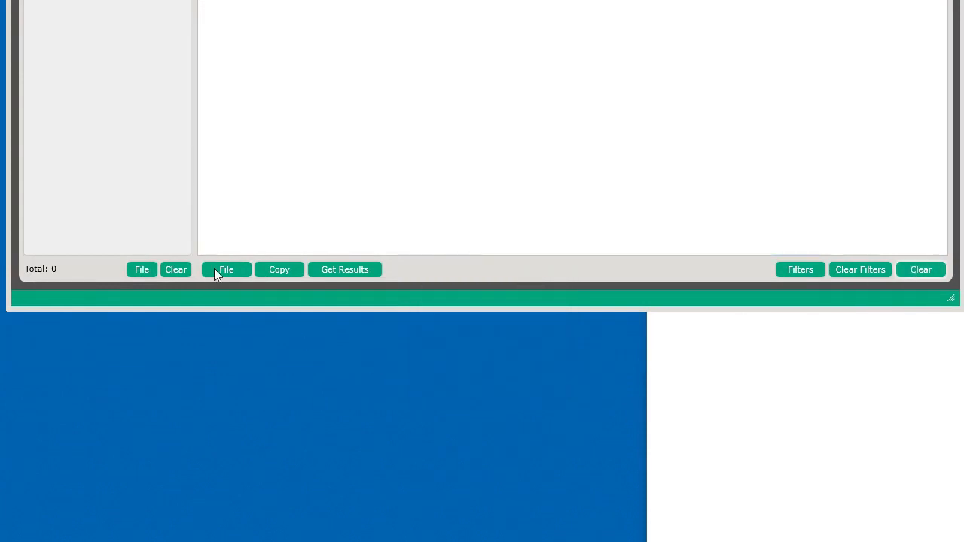
click(216, 270)
click(251, 307)
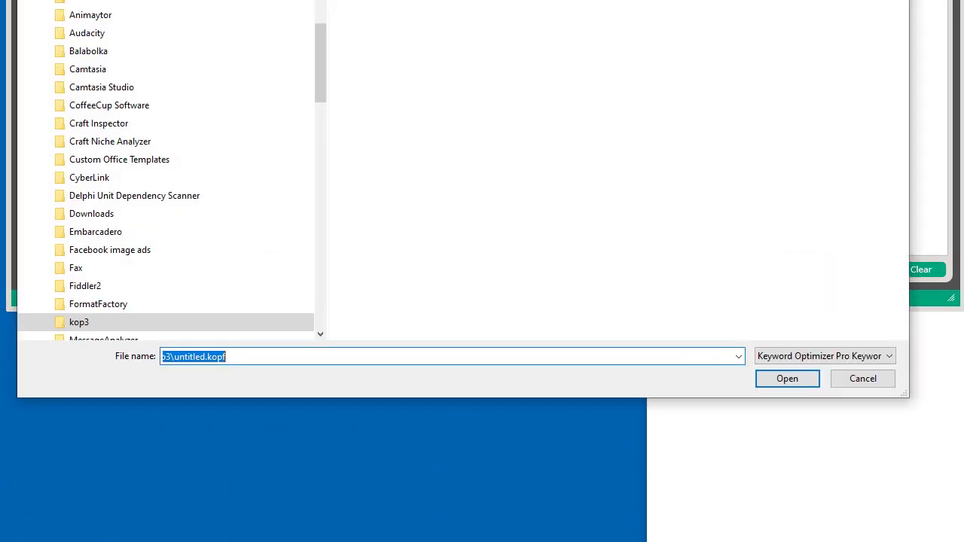
key(Return)
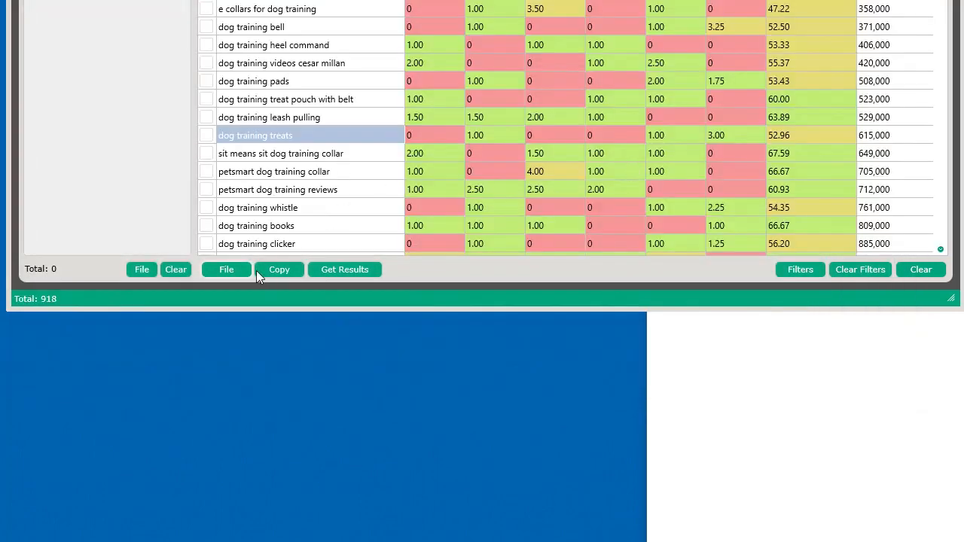
Export the full results table to a CSV file named suggest-keywords.csv
click(229, 271)
click(247, 334)
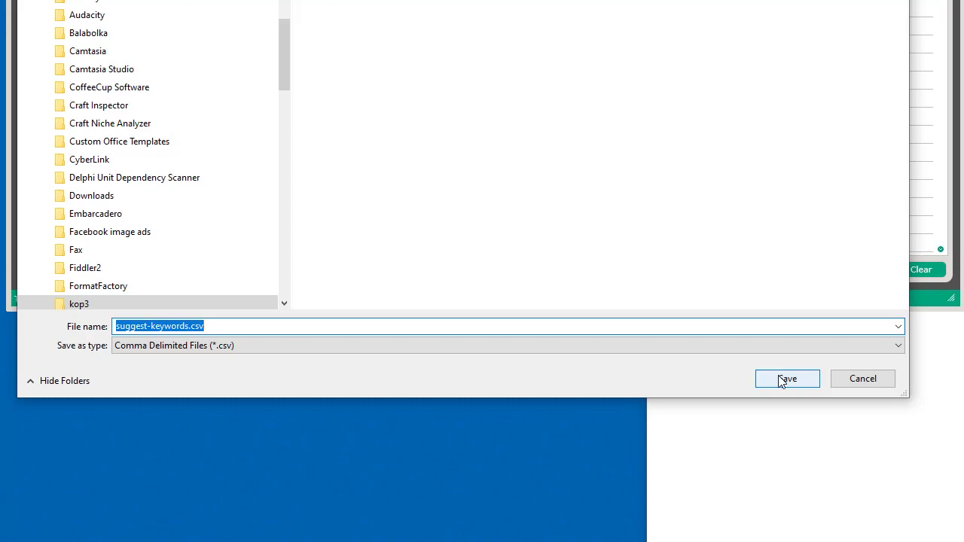
click(783, 379)
Export the full results table to a text file in the kop3 folder, keeping the suggested file name
click(234, 271)
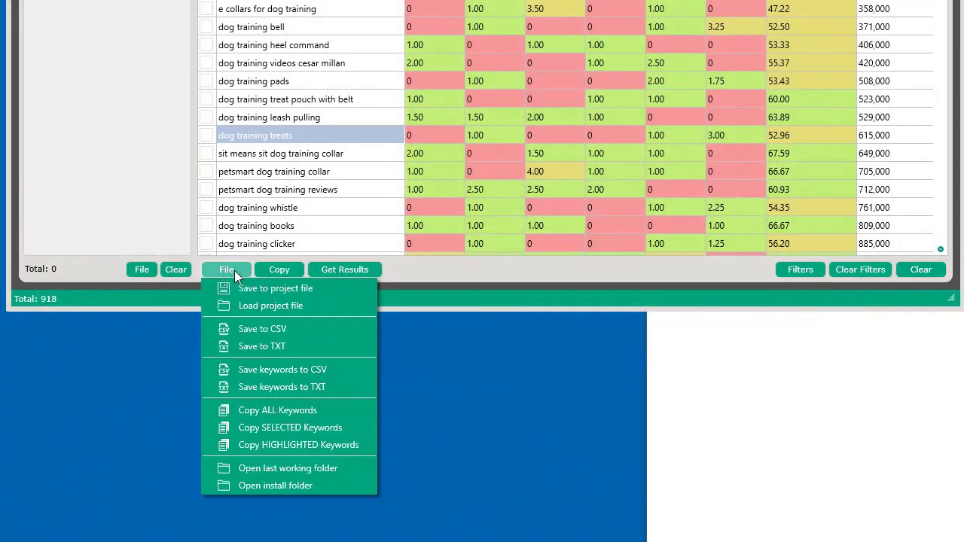
click(261, 347)
click(793, 381)
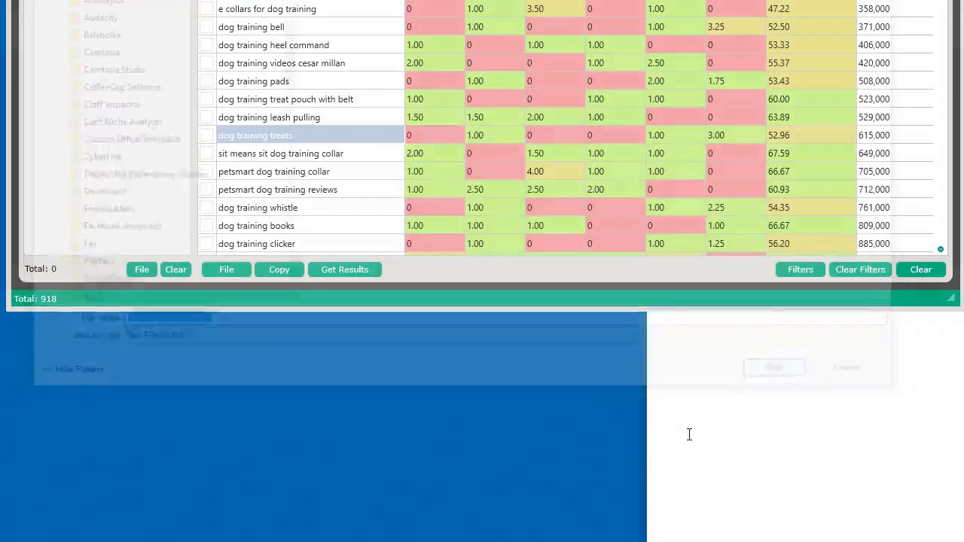
Export only the keywords to a CSV file named untitled.csv and to a text file named untitled.txt
click(221, 272)
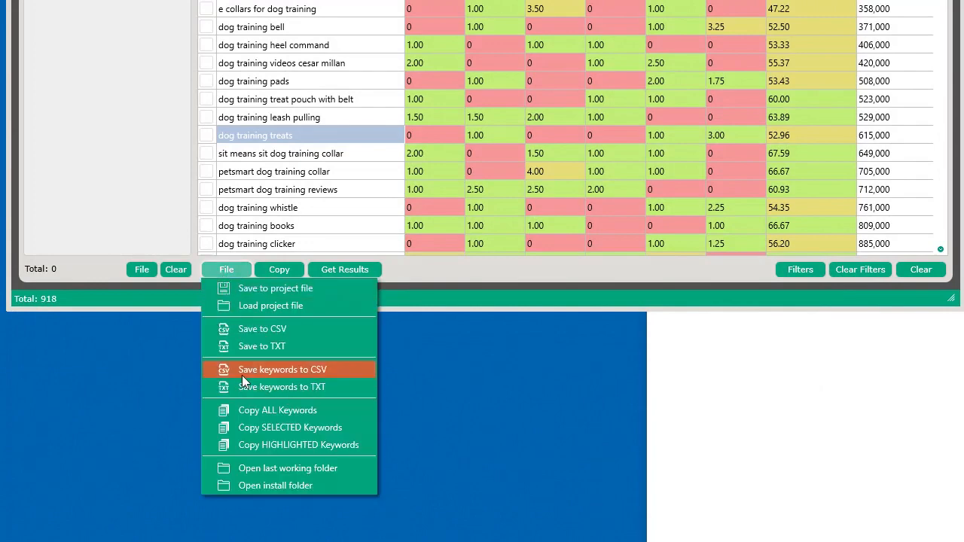
click(306, 369)
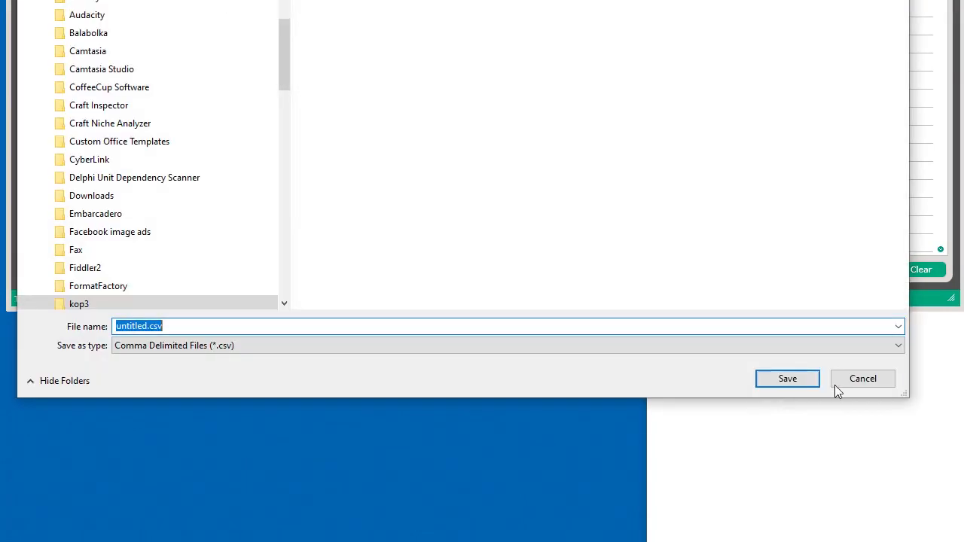
click(803, 382)
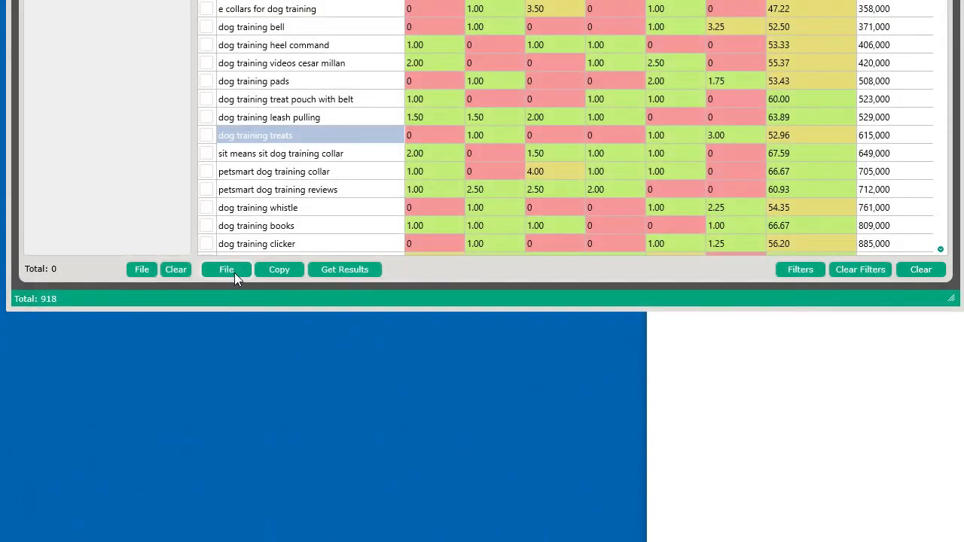
click(234, 273)
click(268, 382)
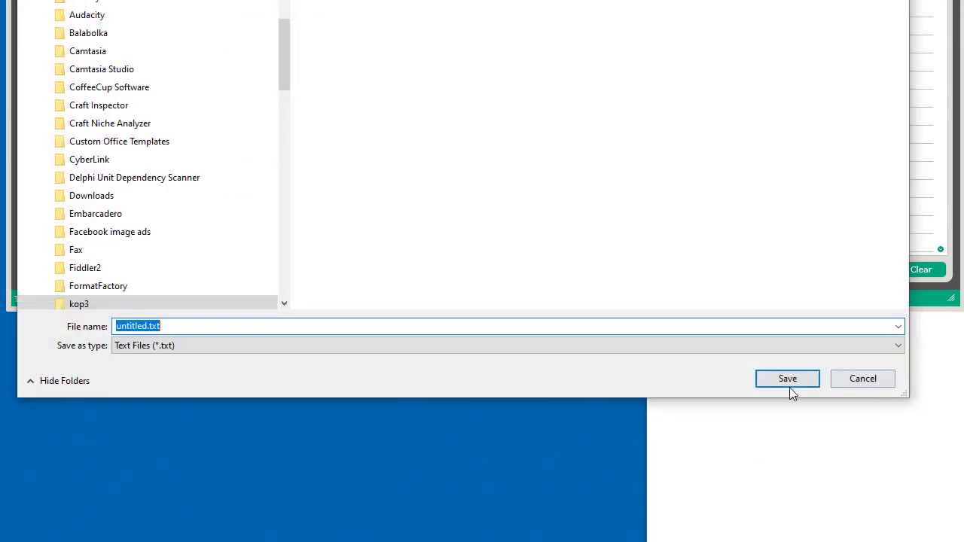
click(790, 381)
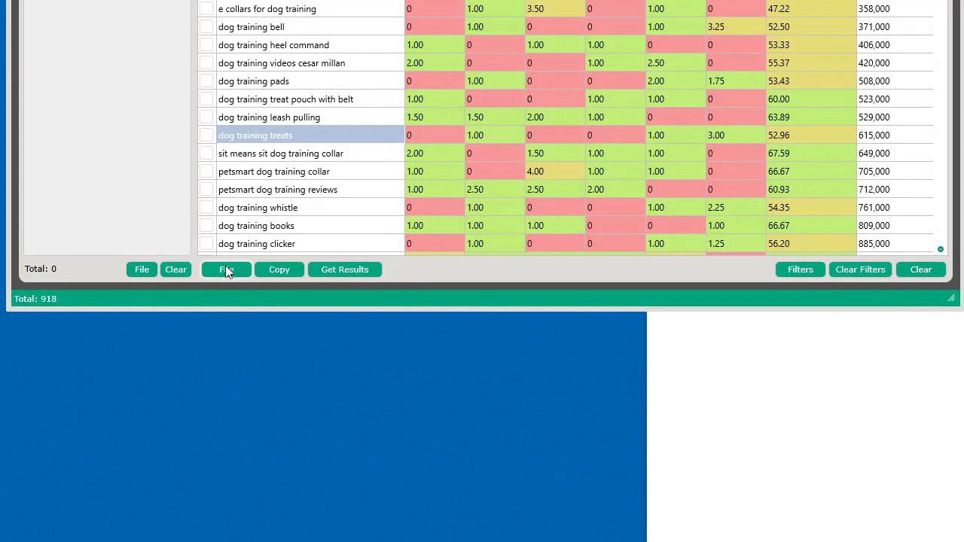
Tick the four keywords from "e collars for dog training" through "dog training videos cesar millan"
click(226, 270)
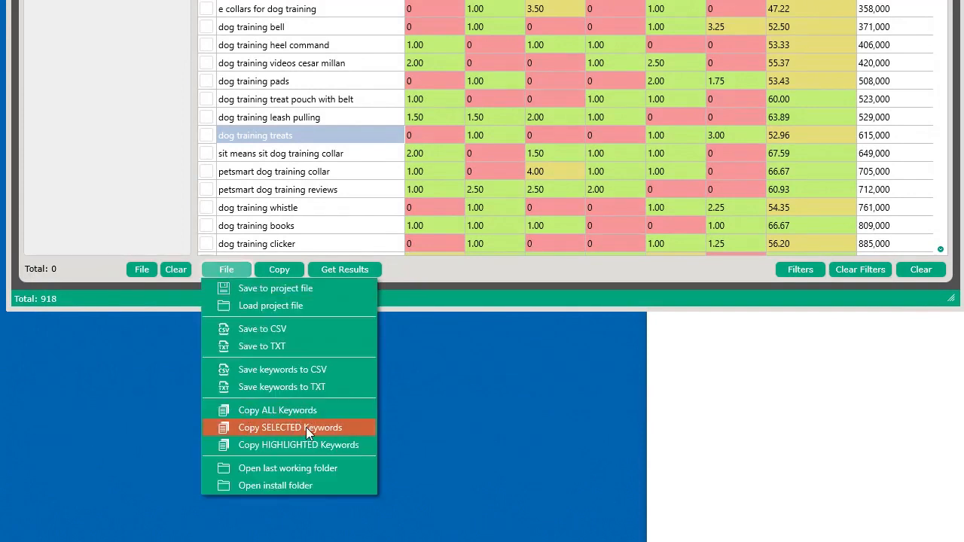
click(206, 9)
click(206, 27)
click(207, 45)
click(206, 63)
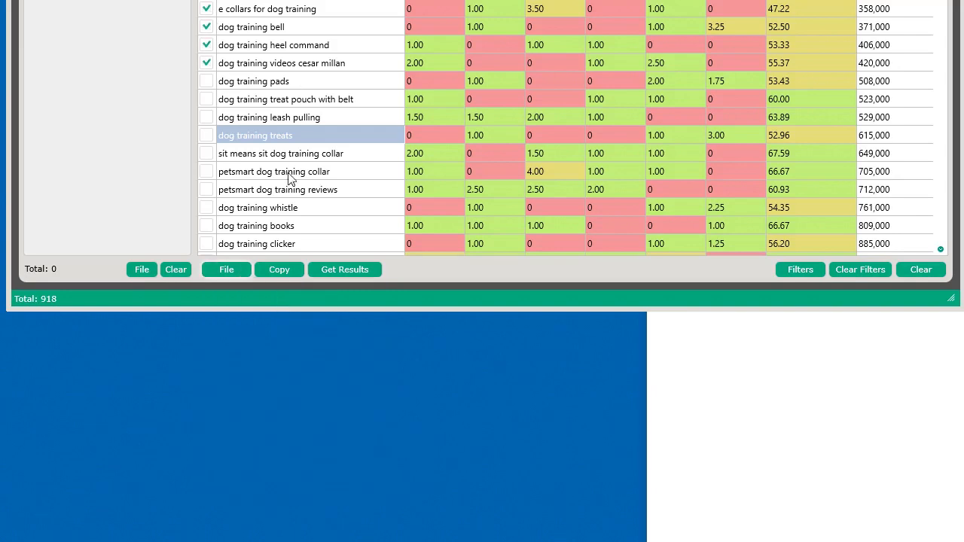
Highlight scattered cells: five keywords from "dog training heel command" to "dog training books", one Yahoo score and three Bing Results values
click(309, 172)
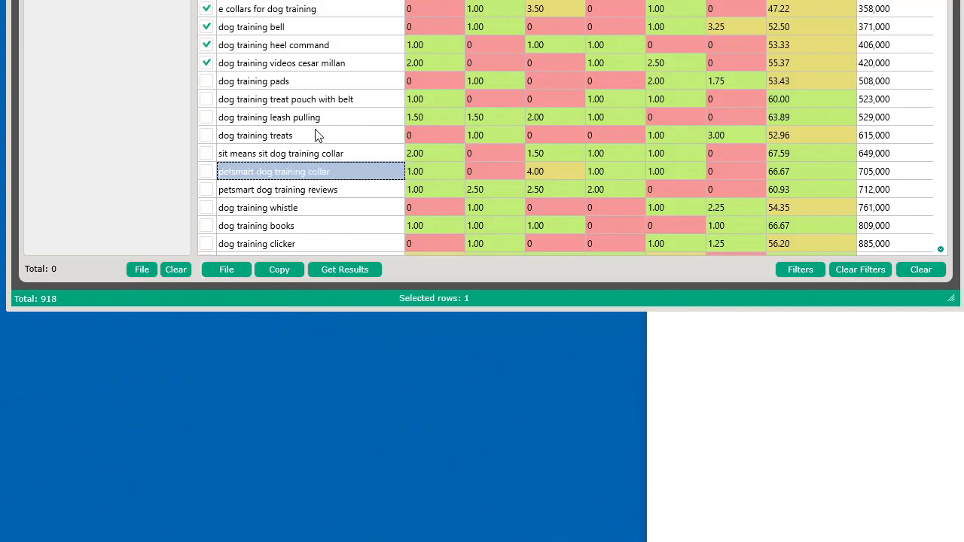
ctrl+click(316, 135)
ctrl+click(322, 153)
ctrl+click(329, 226)
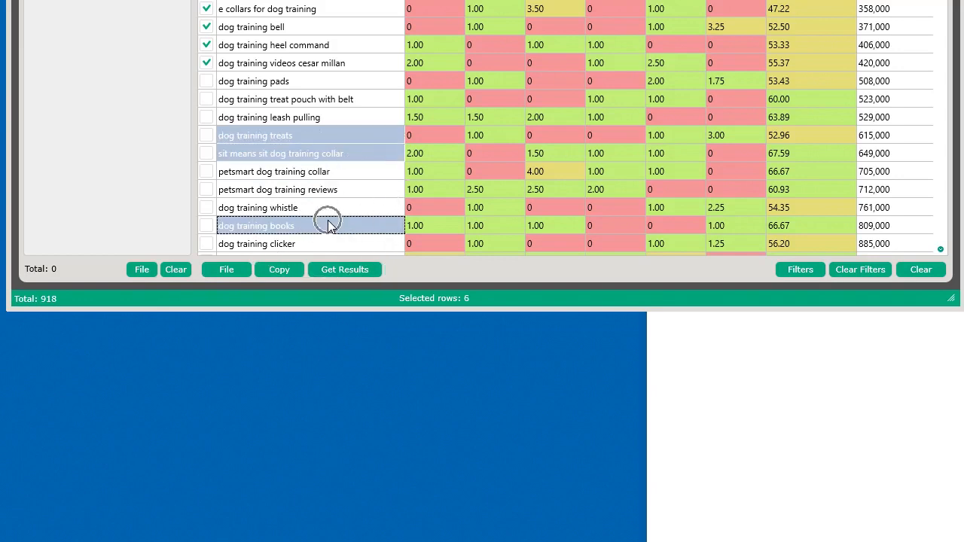
ctrl+click(331, 190)
ctrl+click(331, 45)
ctrl+click(555, 62)
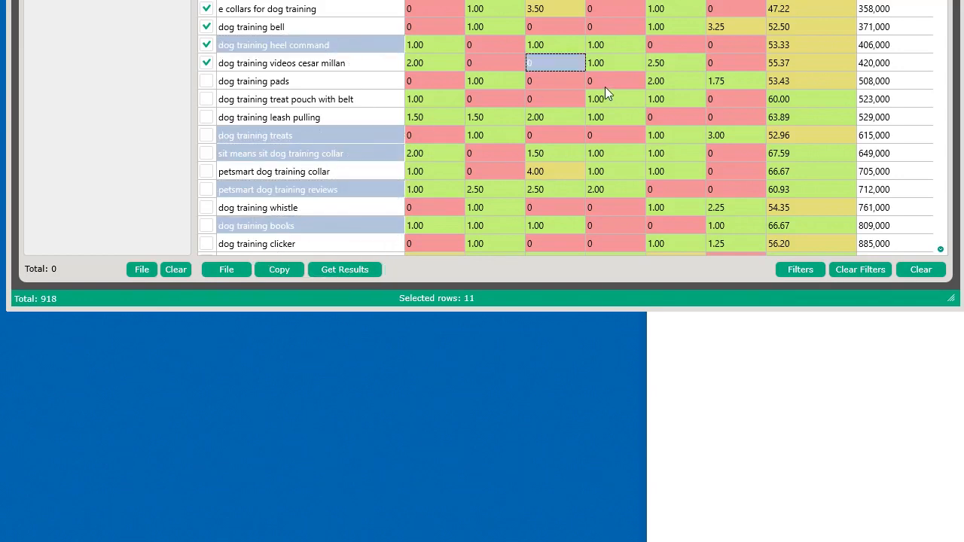
ctrl+click(889, 100)
ctrl+click(900, 190)
ctrl+click(904, 244)
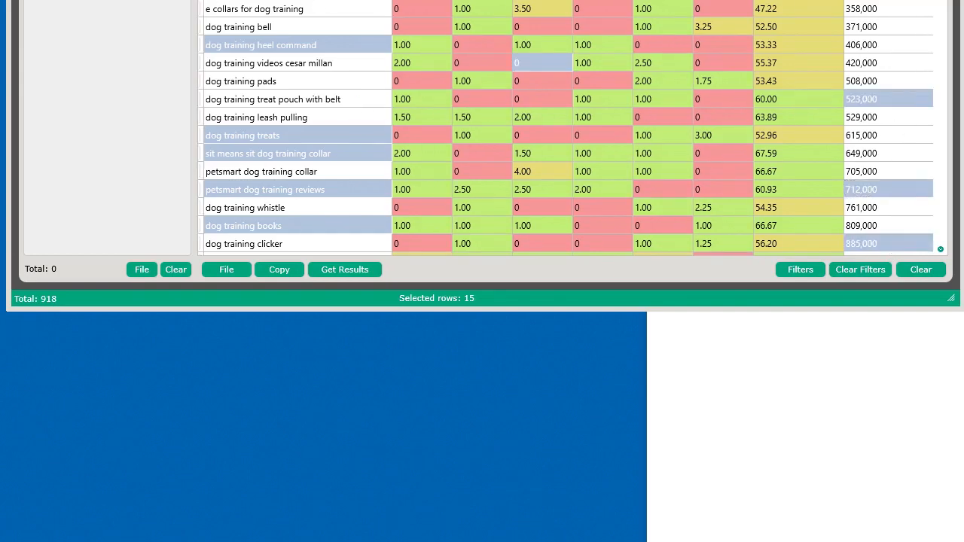
Copy the highlighted keywords and paste them into the text document, separated from the existing list by a blank line
click(216, 271)
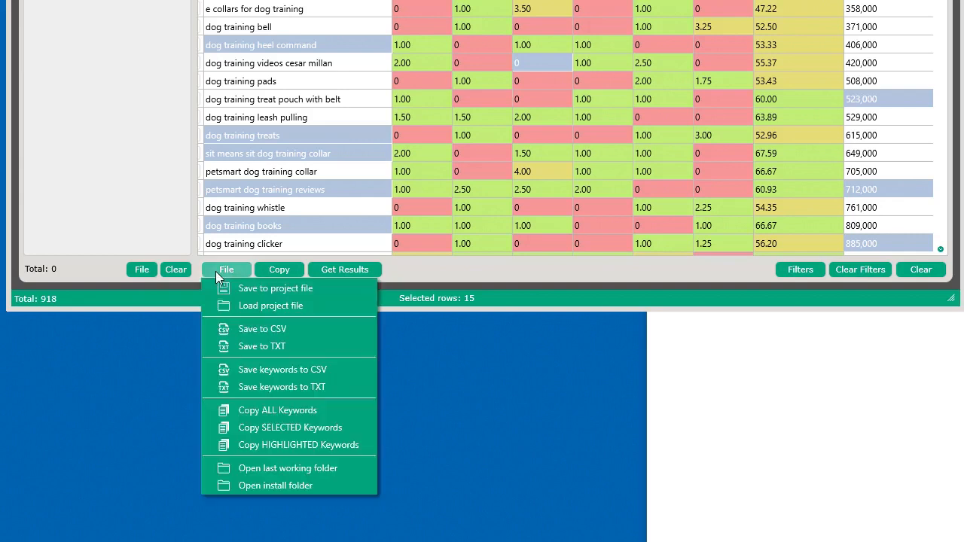
click(440, 296)
click(289, 269)
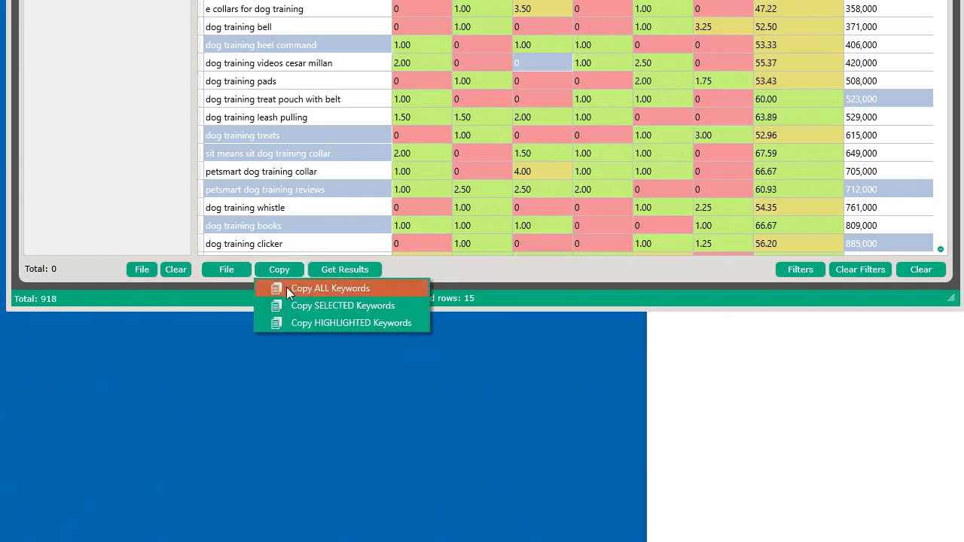
click(343, 323)
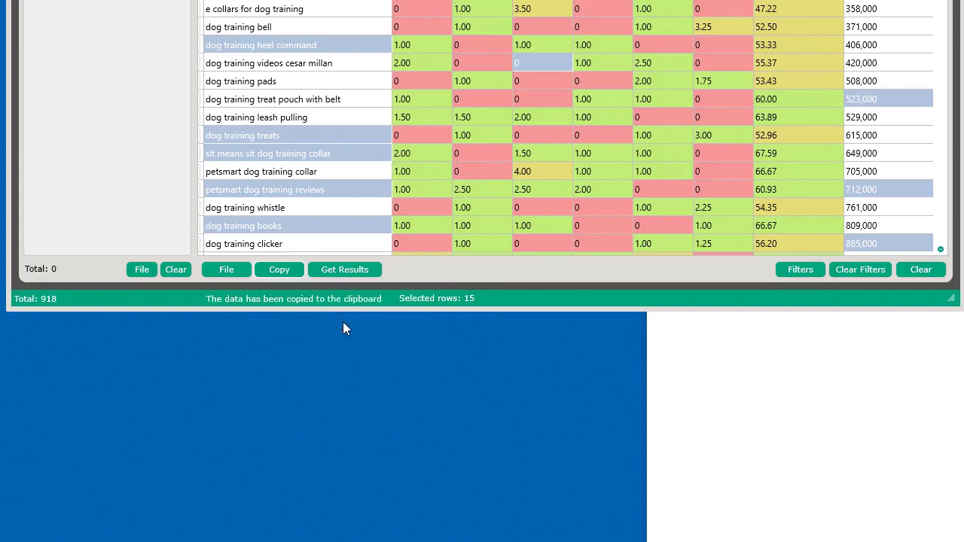
drag(956, 1, 476, 2)
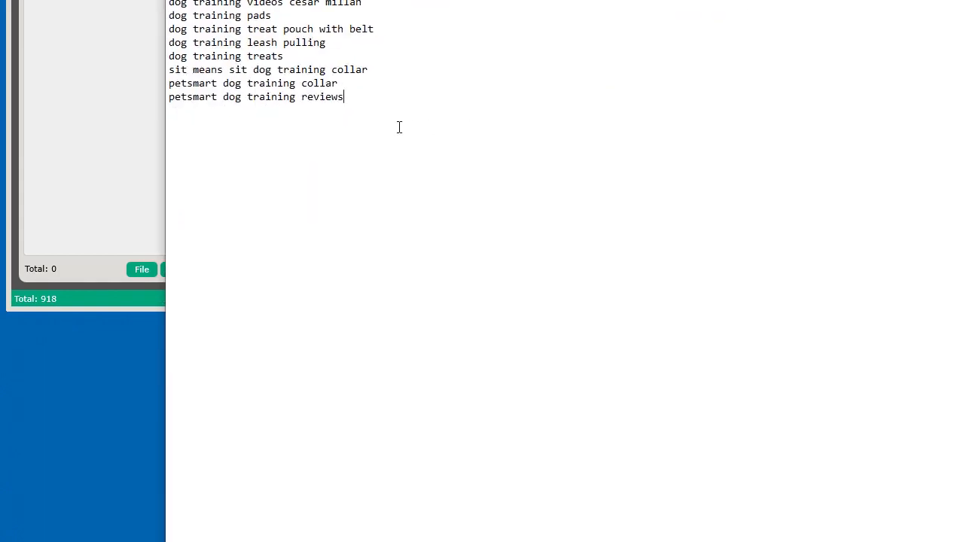
key(Return)
key(Return)
key(ctrl+v)
drag(214, 1, 957, 2)
click(468, 81)
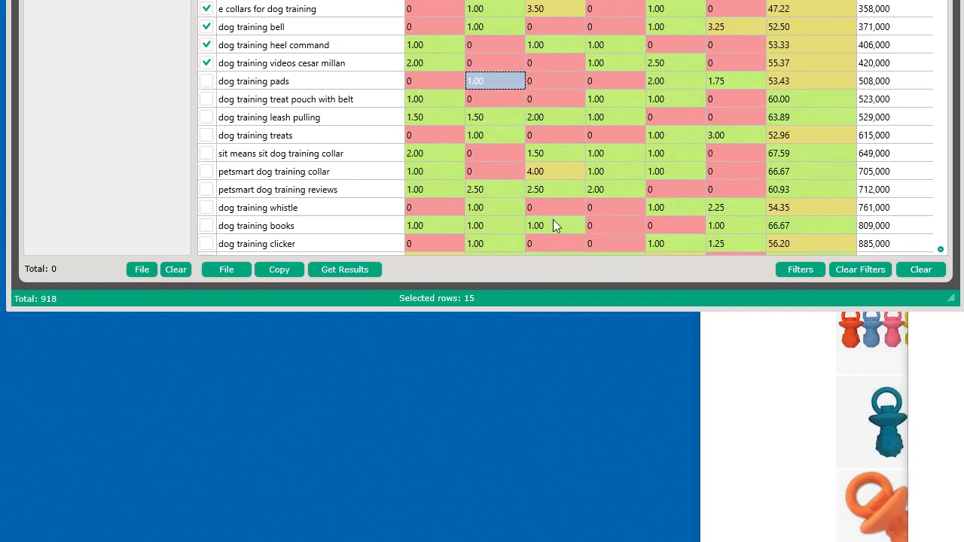
Open the last working folder and inspect the contents of keywords.txt, suggest-keywords.csv and untitled.csv
click(226, 269)
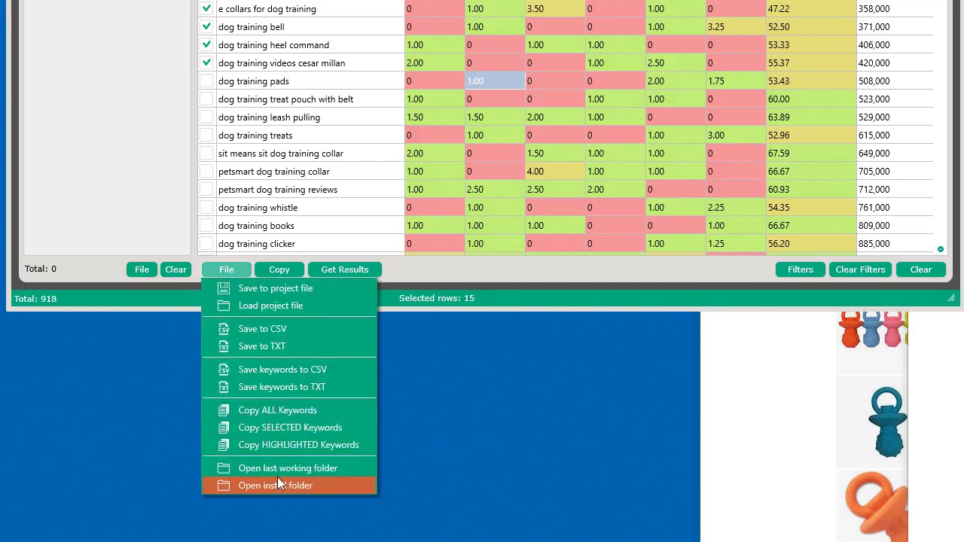
click(303, 466)
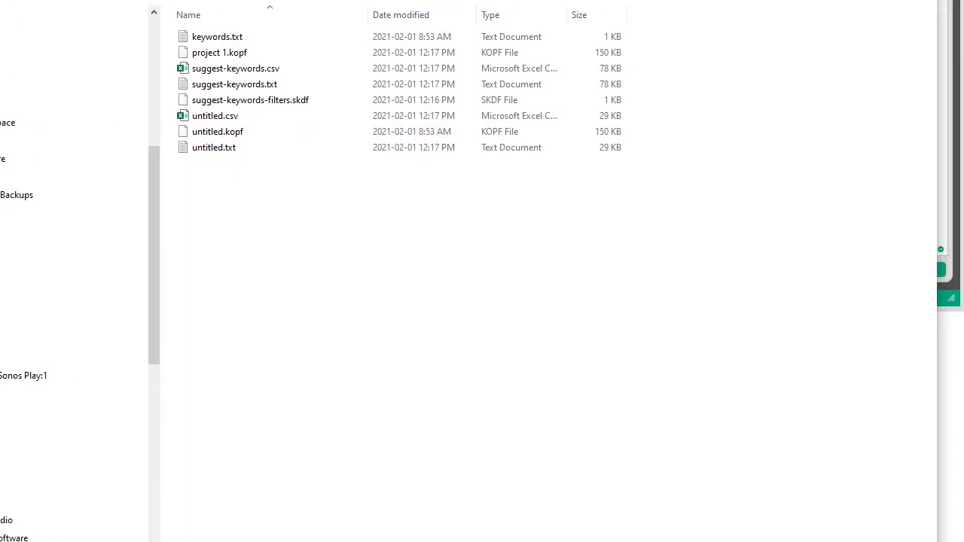
double_click(218, 36)
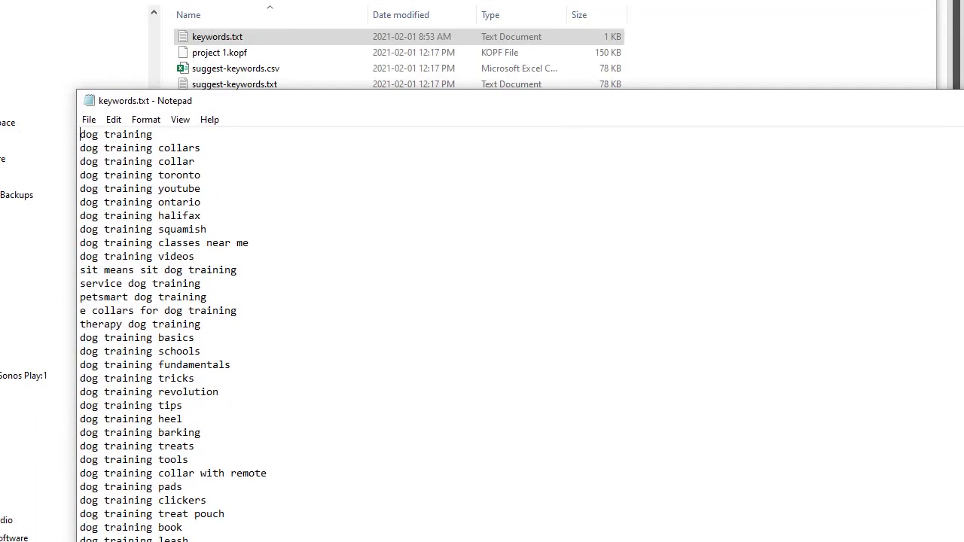
click(236, 68)
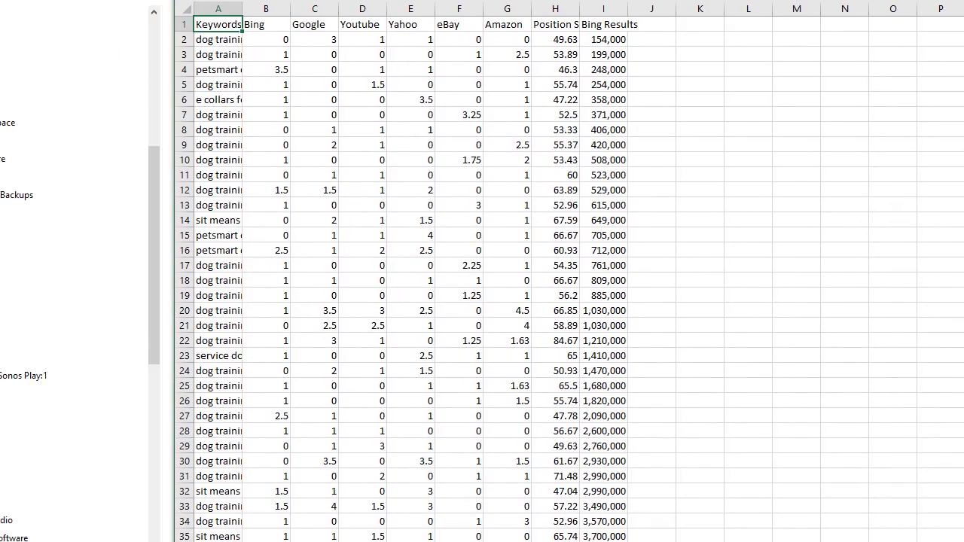
drag(422, 0, 747, 1)
double_click(229, 121)
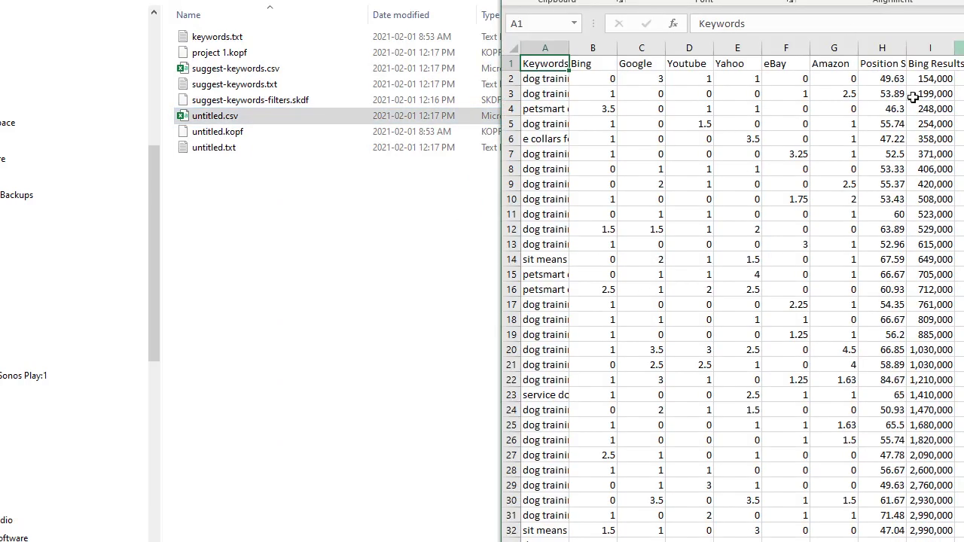
double_click(248, 121)
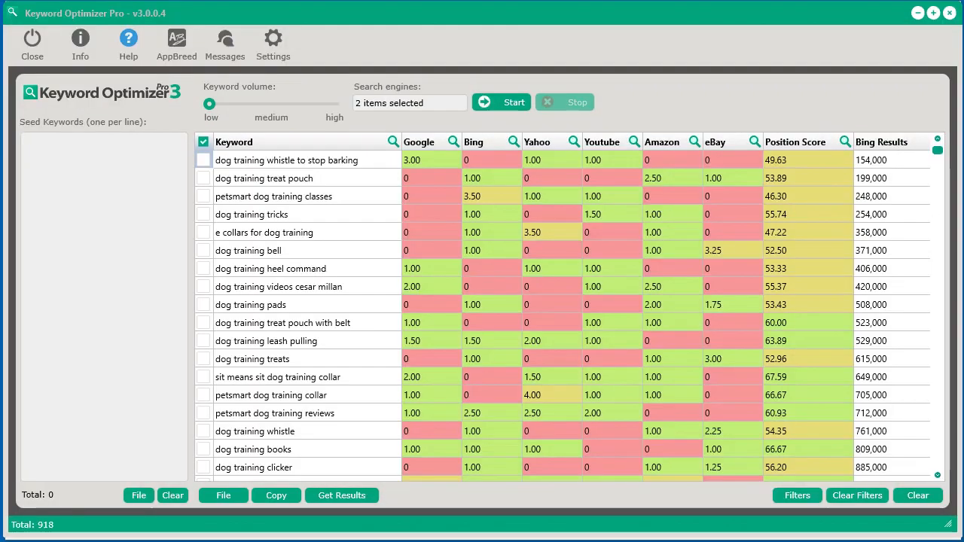
Tick the first five keywords, through "e collars for dog training", and open Google Trends for them
click(204, 160)
click(203, 178)
click(207, 198)
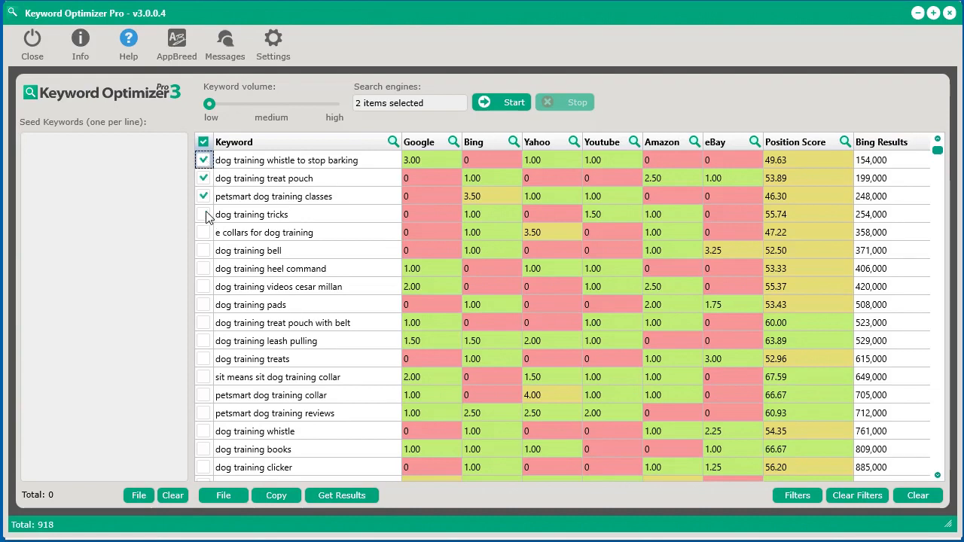
click(208, 215)
click(205, 233)
right_click(260, 204)
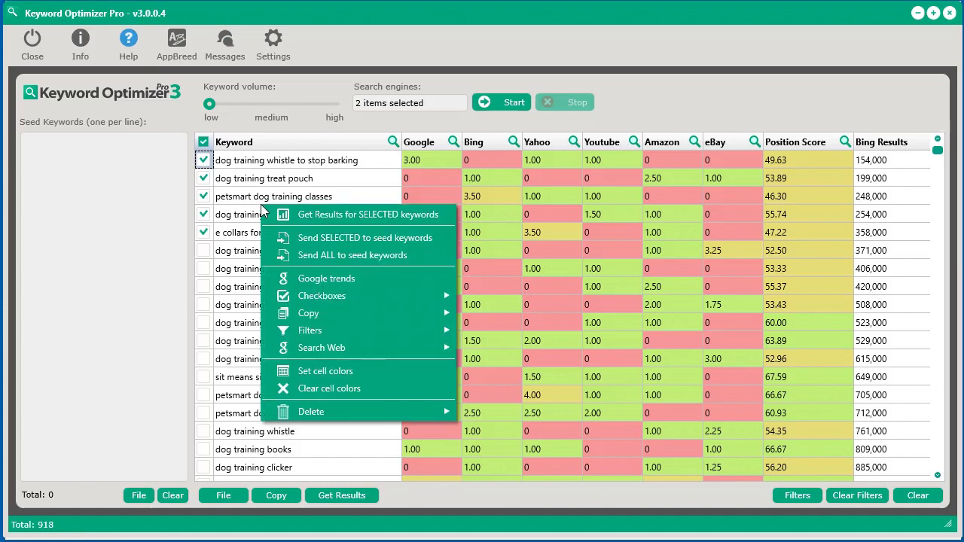
click(339, 277)
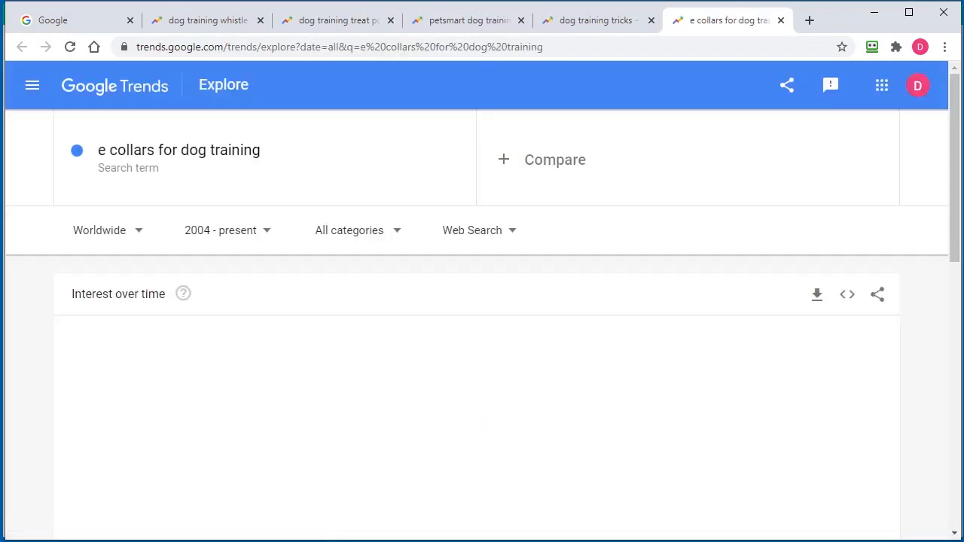
Examine the Google Trends interest over time for each of the five keywords and return to the keyword results
click(600, 24)
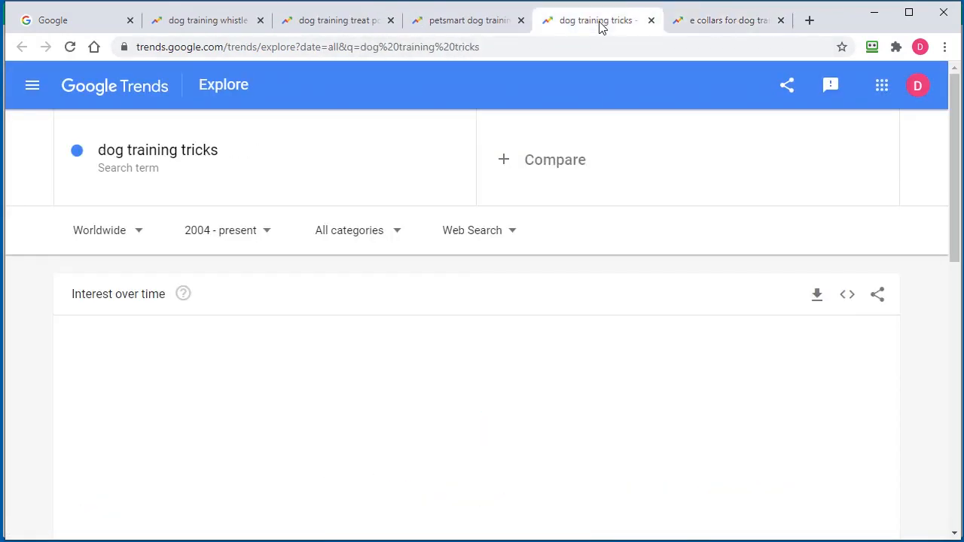
click(451, 30)
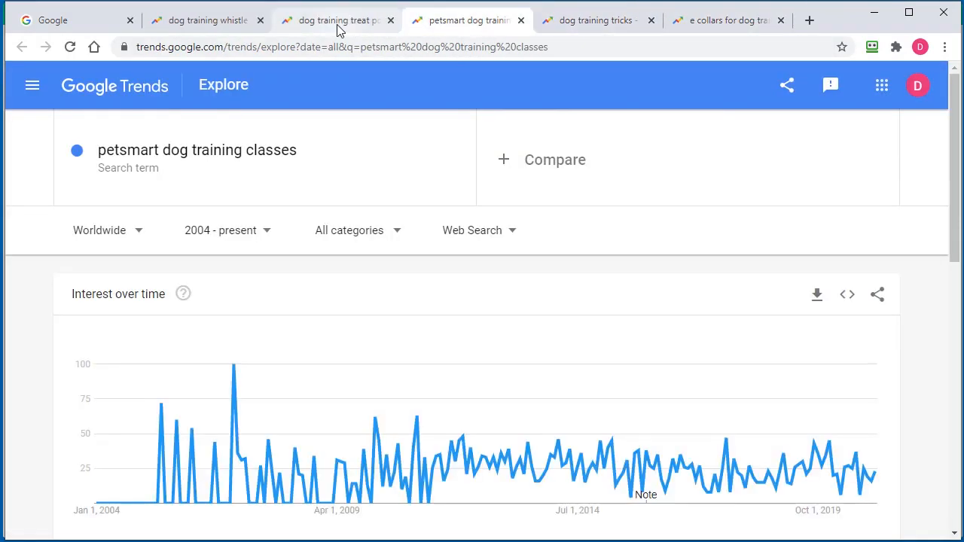
click(338, 27)
click(204, 24)
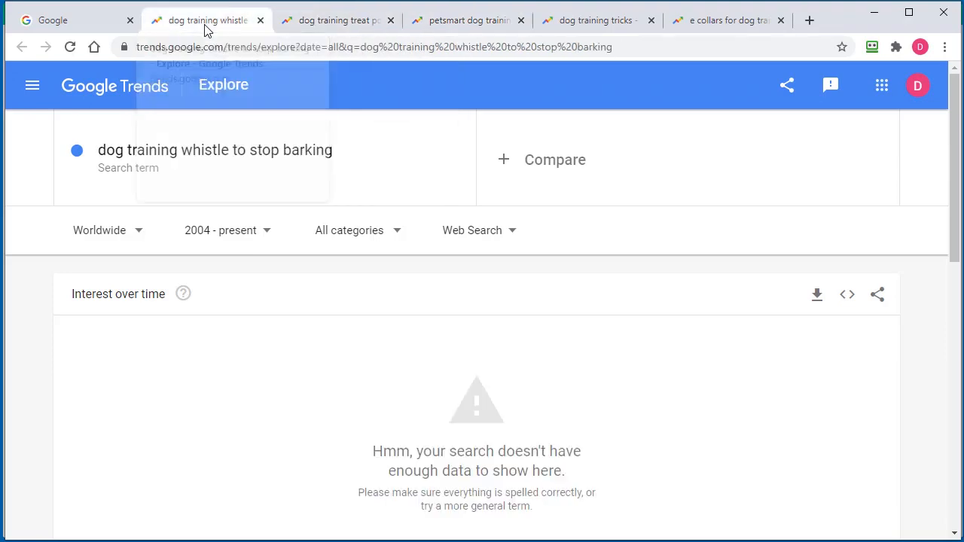
scroll(490, 386, down, 3)
scroll(493, 398, up, 3)
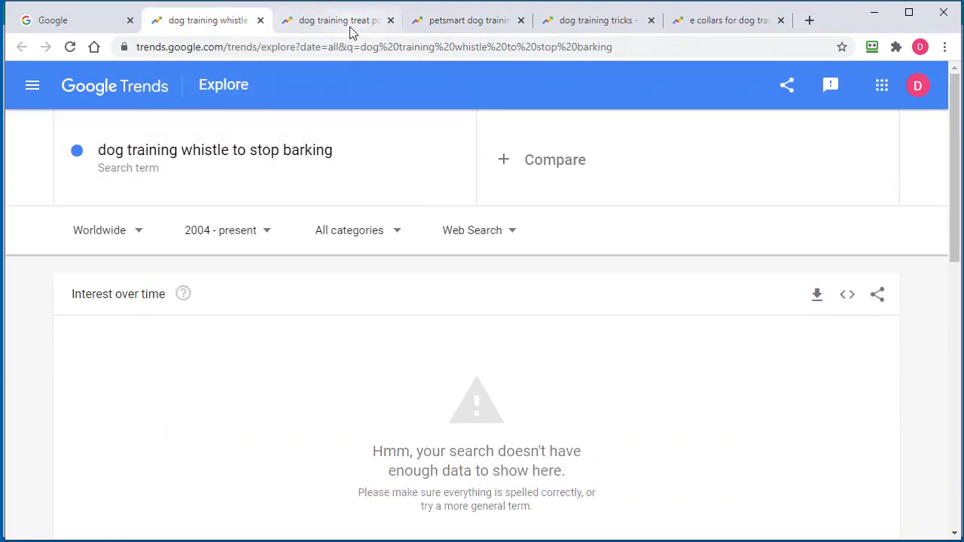
click(338, 24)
click(470, 27)
click(622, 24)
click(728, 20)
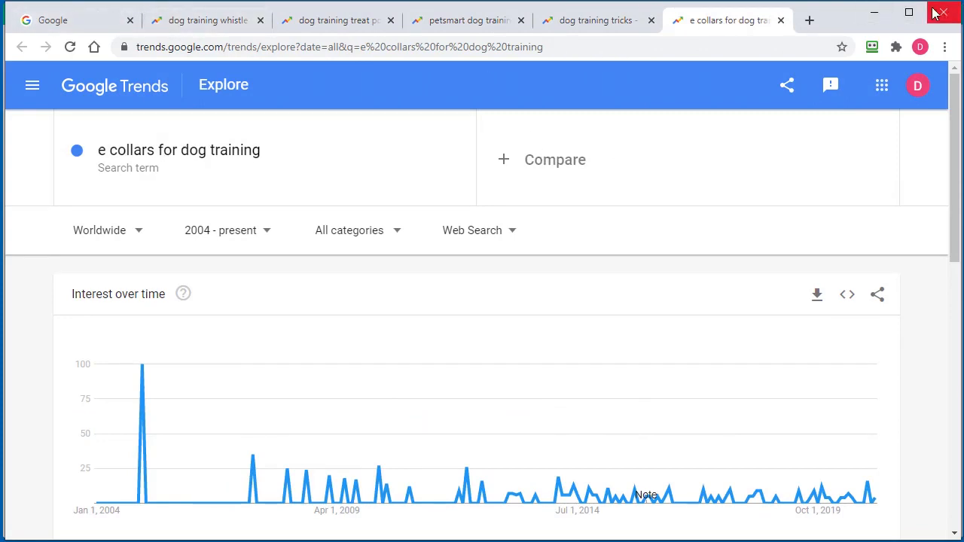
click(876, 15)
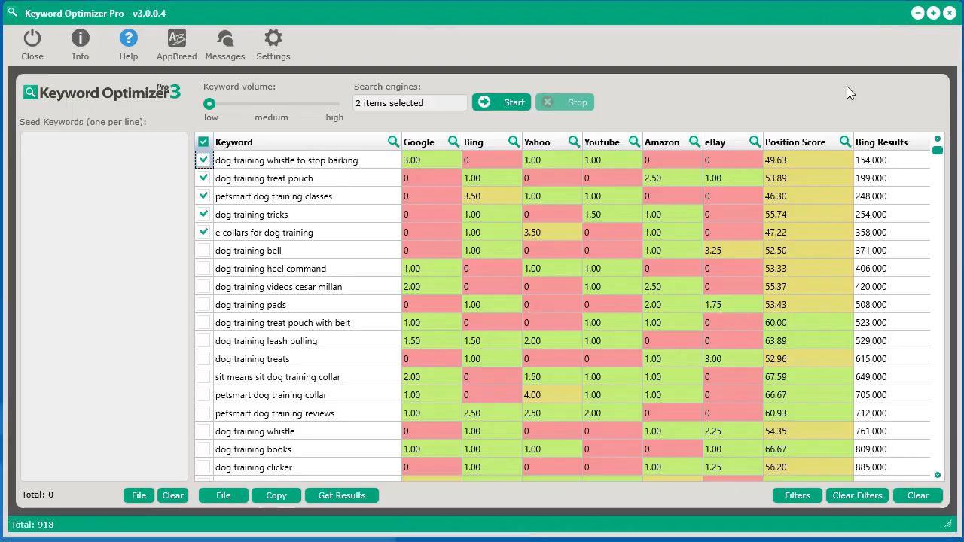
Untick the first five keywords, from "dog training whistle to stop barking" through "e collars for dog training"
click(205, 232)
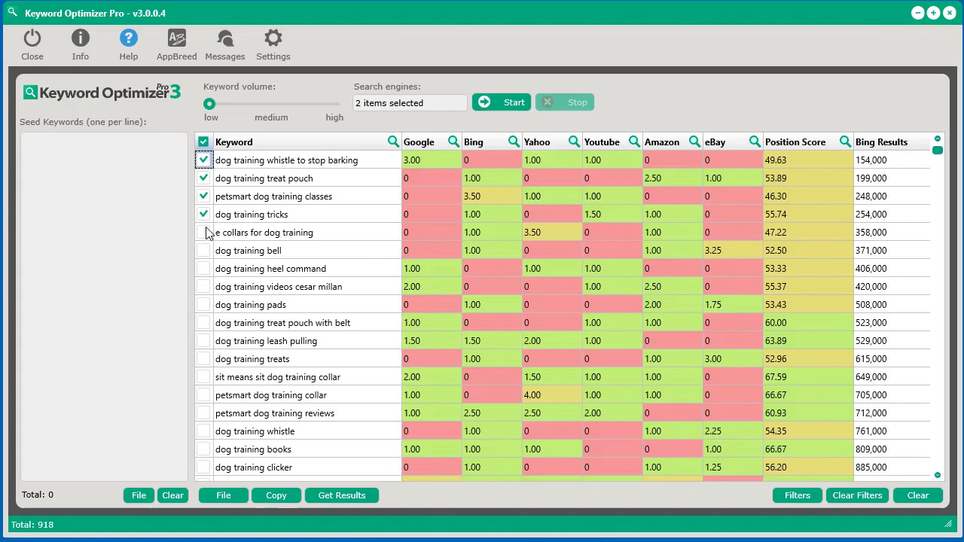
click(205, 214)
click(204, 196)
click(204, 178)
click(204, 160)
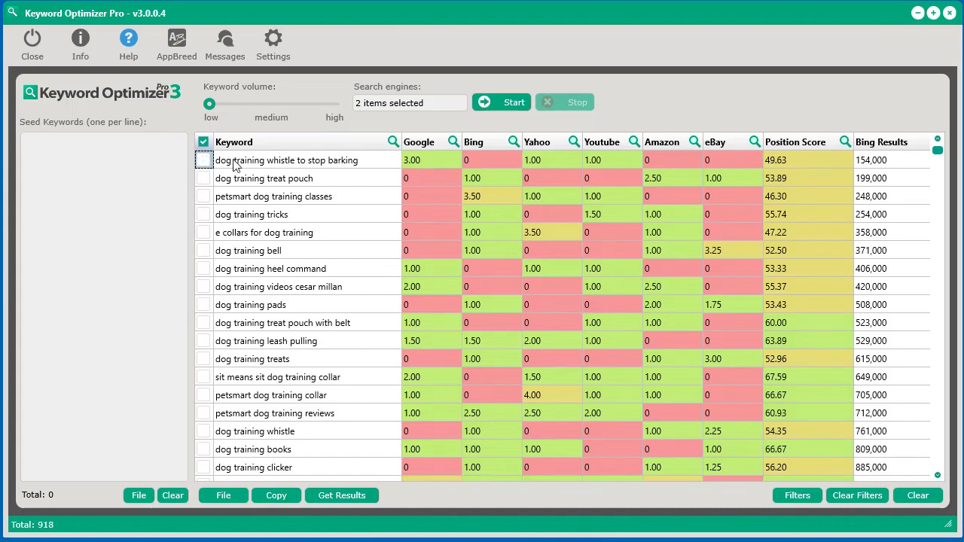
Tick the ten keywords from "dog training heel command" through "dog training whistle"
click(203, 269)
click(203, 287)
click(203, 305)
click(204, 323)
click(203, 342)
click(204, 359)
click(203, 377)
click(203, 395)
click(204, 414)
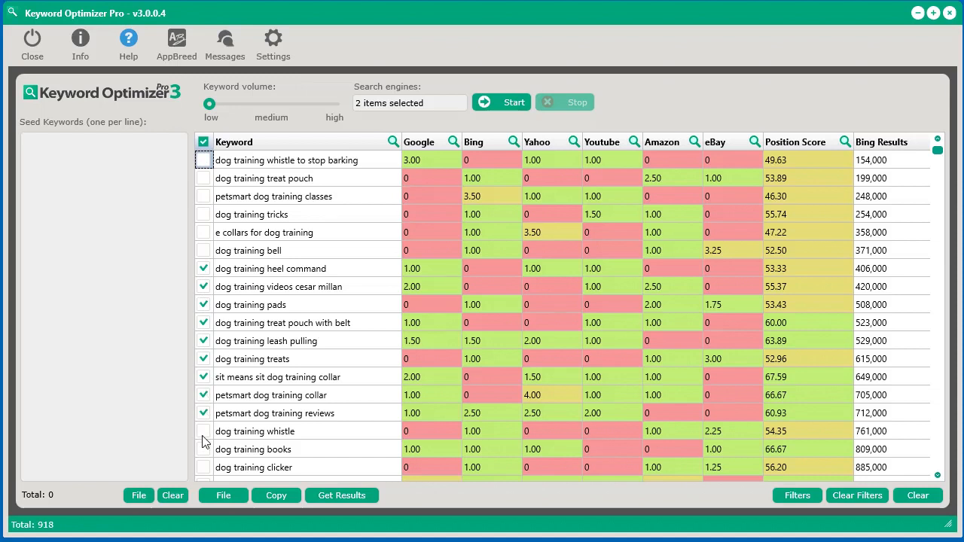
click(203, 432)
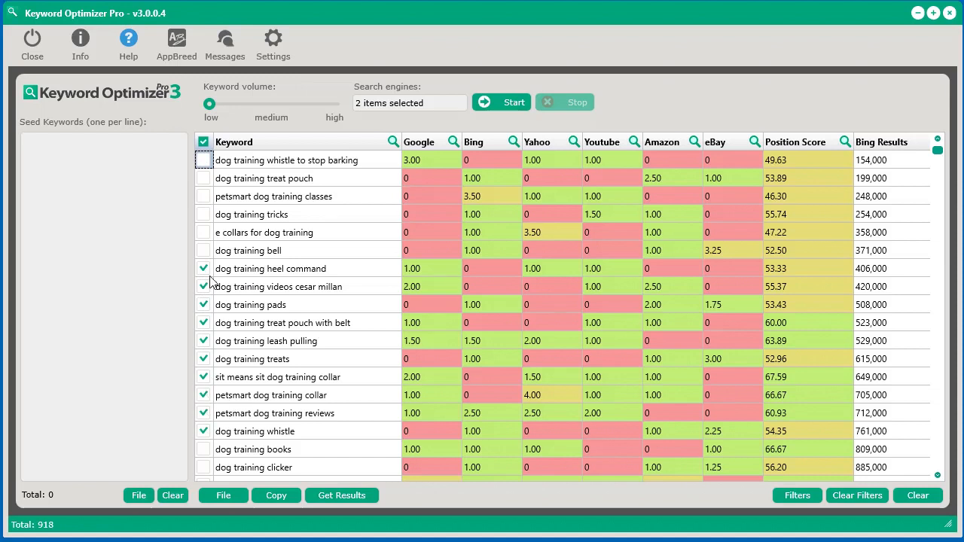
Untick all the ticked keywords except "dog training treat pouch with belt"
click(203, 432)
click(204, 413)
click(204, 395)
click(203, 378)
click(203, 359)
click(203, 341)
click(204, 323)
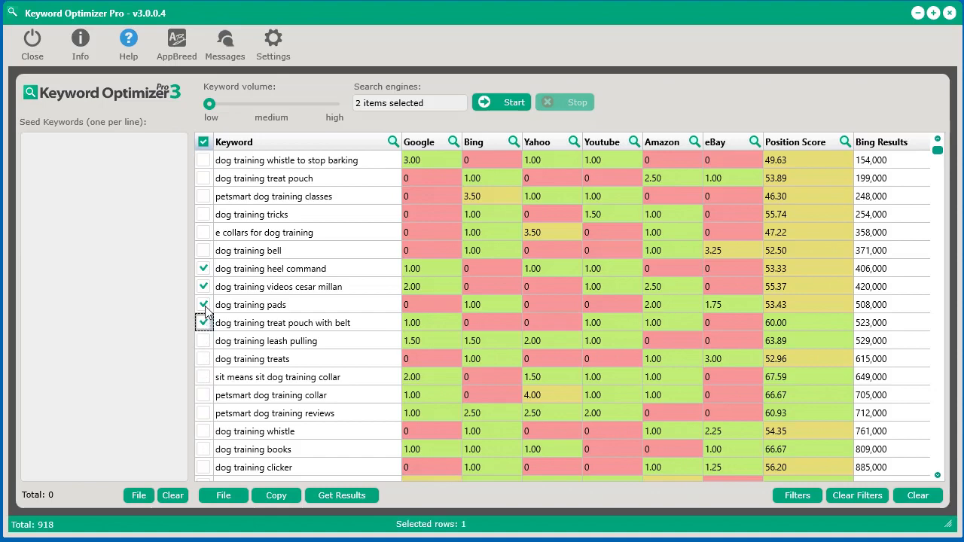
click(203, 287)
click(204, 305)
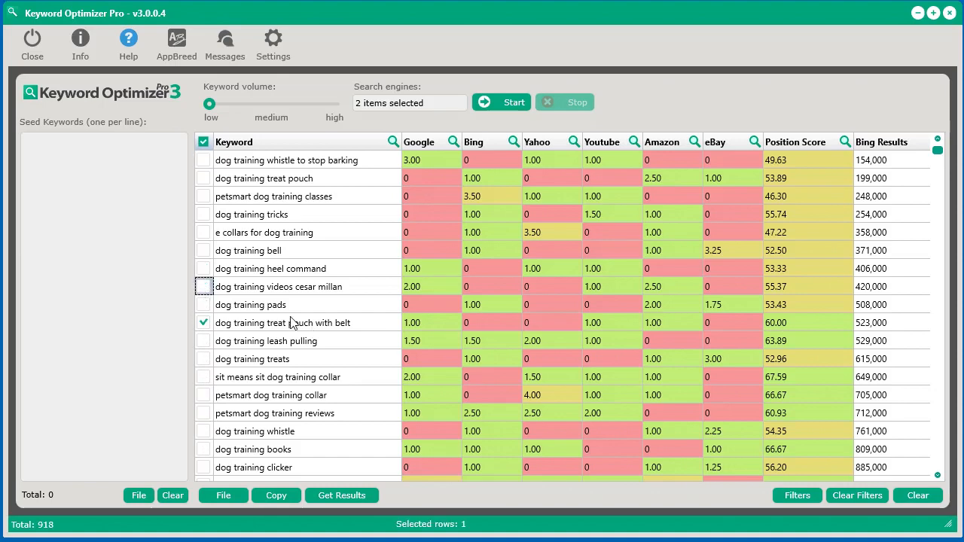
Open Google Trends for "dog training treat pouch with belt" and return to the keyword results
right_click(291, 317)
click(373, 393)
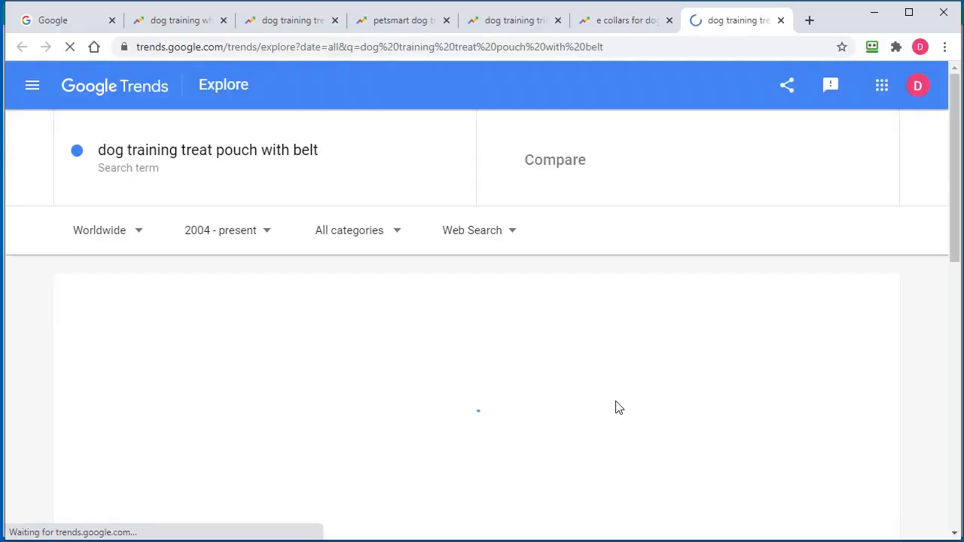
click(874, 12)
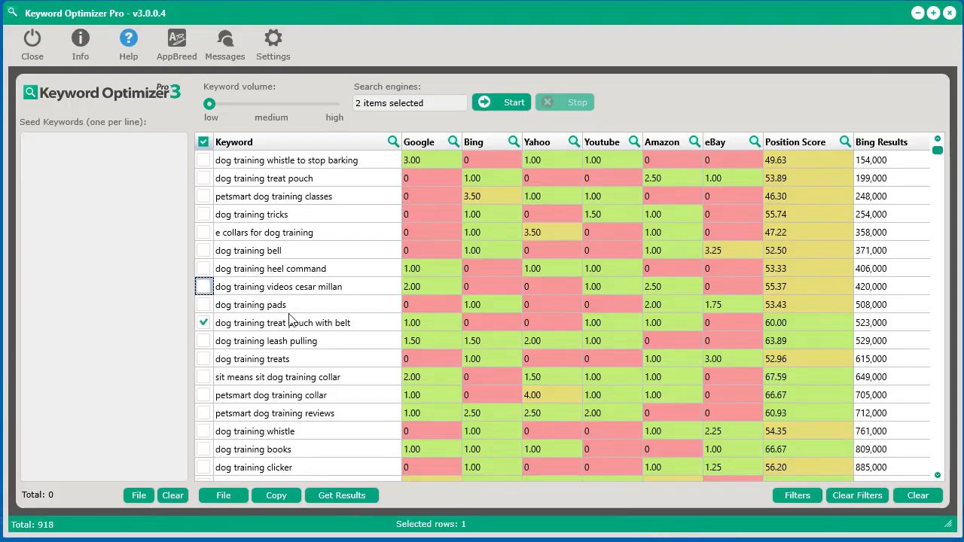
Open Google Trends for only "dog training pads", examine its interest over time and return to the keyword results
click(204, 305)
right_click(277, 303)
click(324, 377)
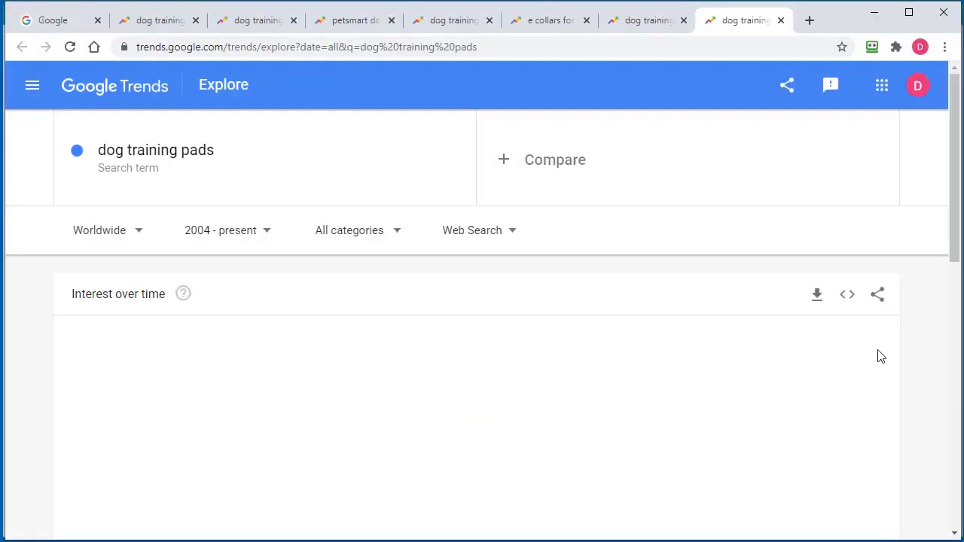
scroll(918, 389, down, 4)
scroll(917, 388, up, 3)
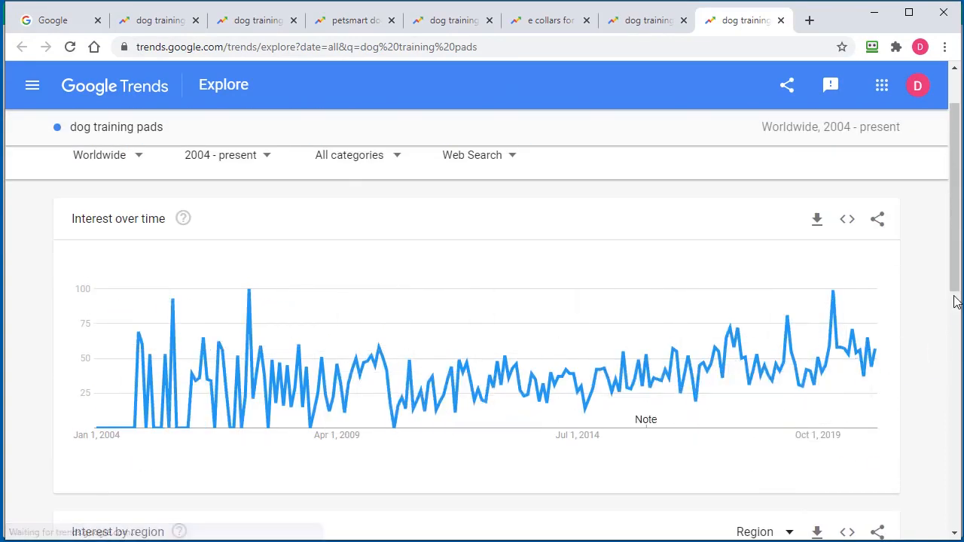
scroll(930, 394, up, 1)
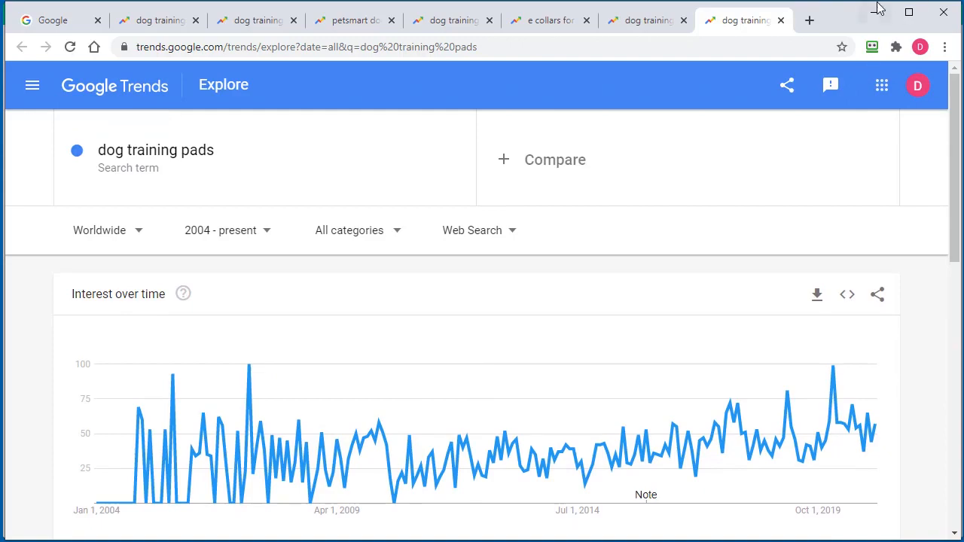
click(875, 17)
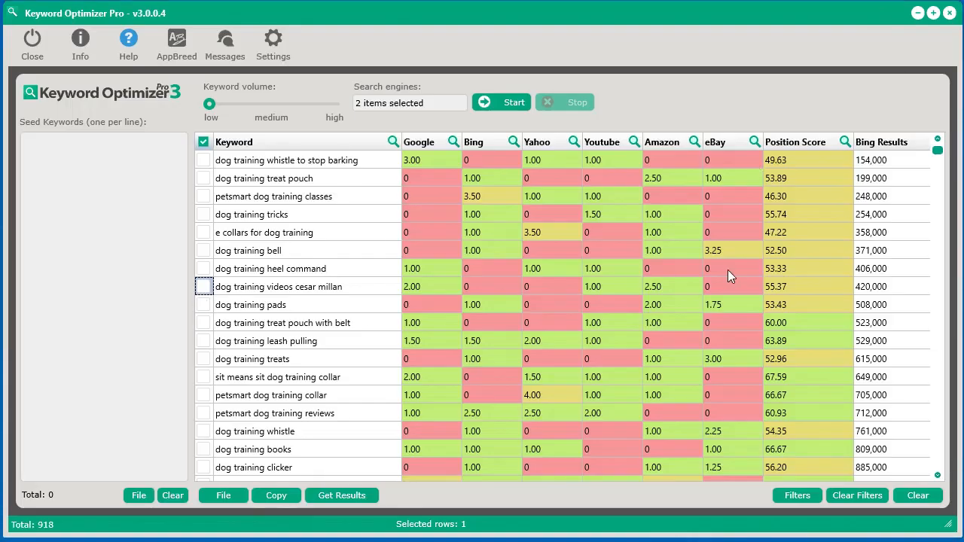
Sort the results by position score in descending order and open Google Trends for the five highest-scoring keywords
click(812, 142)
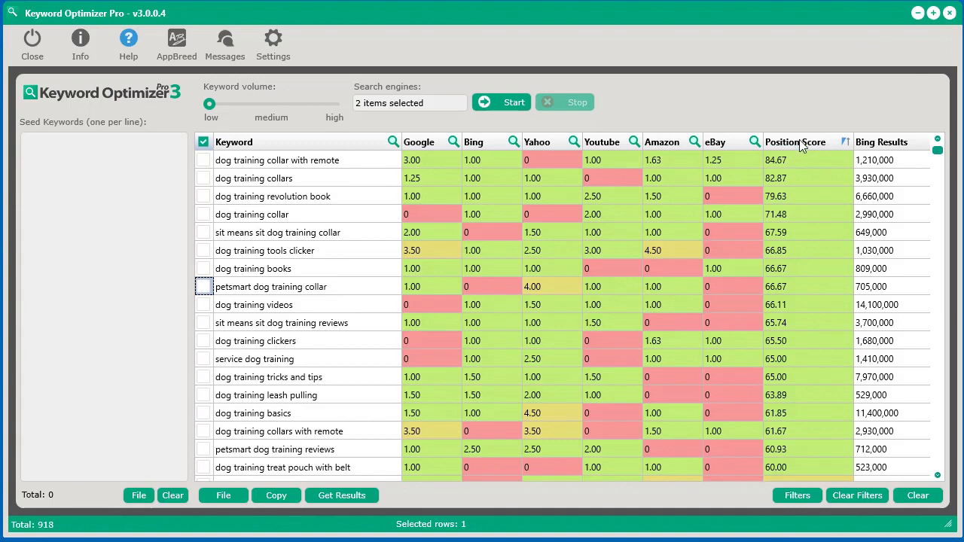
click(203, 160)
click(204, 178)
click(203, 195)
click(204, 214)
right_click(344, 228)
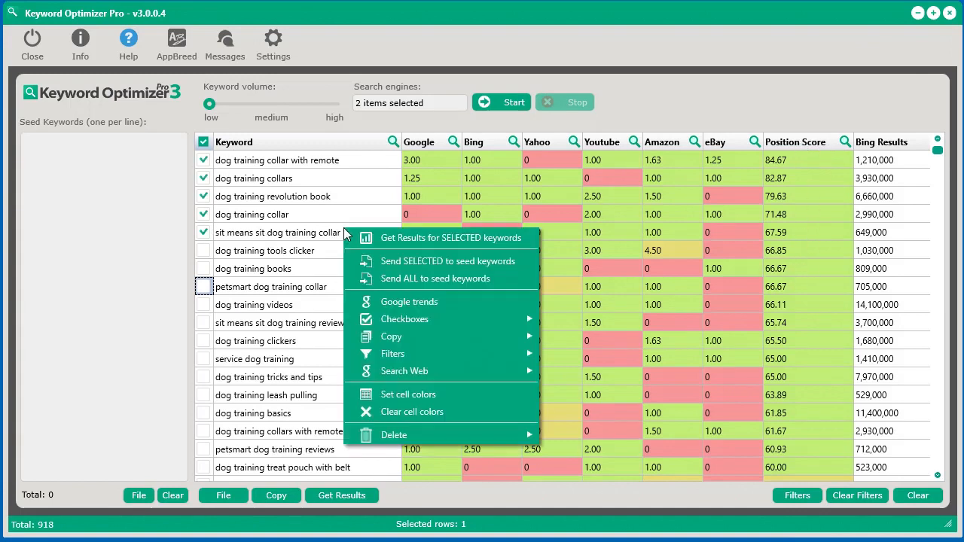
click(421, 301)
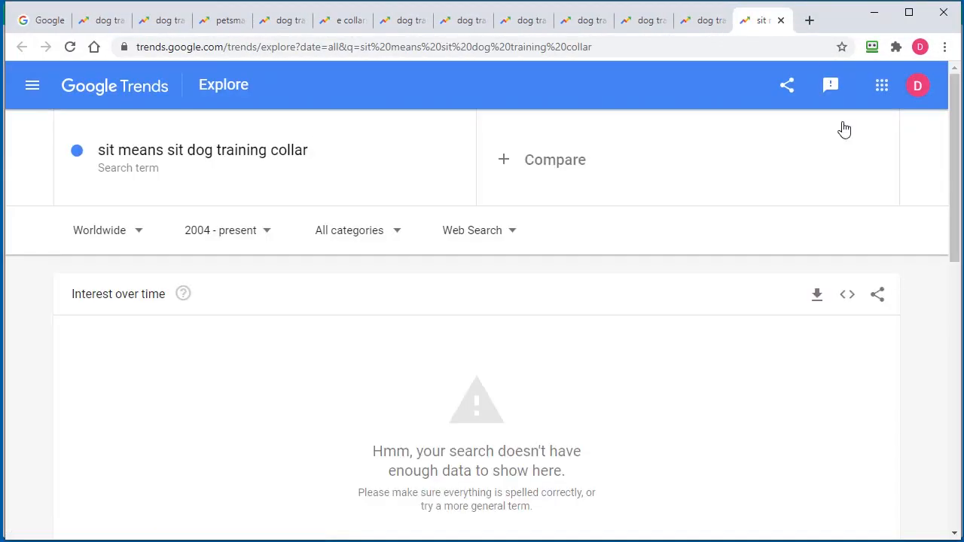
Compare the Google Trends charts of the highest-scoring keywords, ending with "dog training collar with remote", and return to the keyword results
click(694, 29)
click(641, 29)
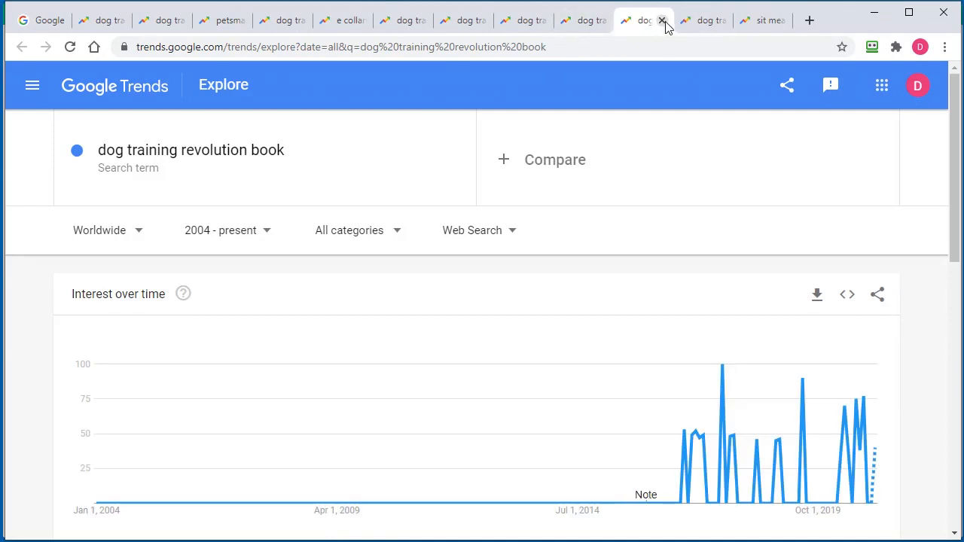
click(698, 29)
click(648, 29)
click(591, 28)
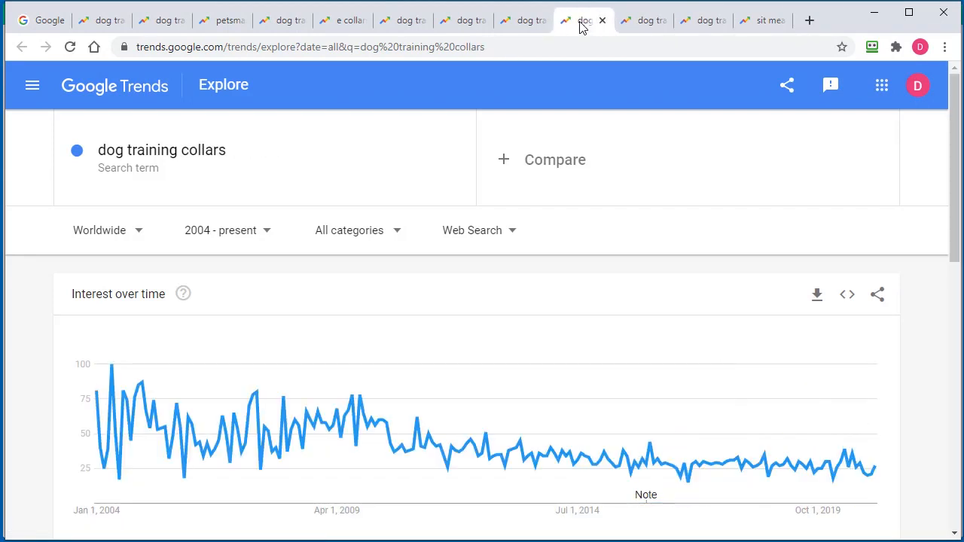
click(524, 28)
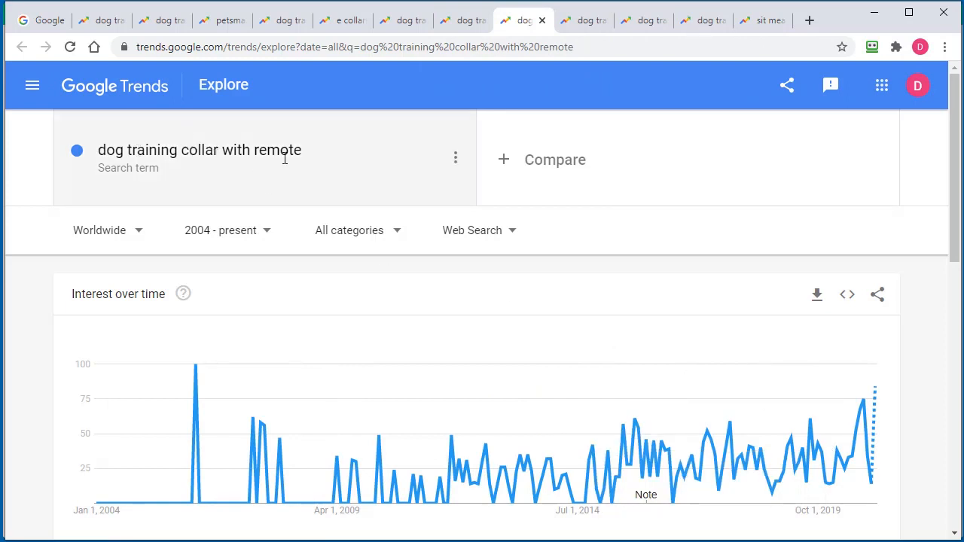
click(874, 12)
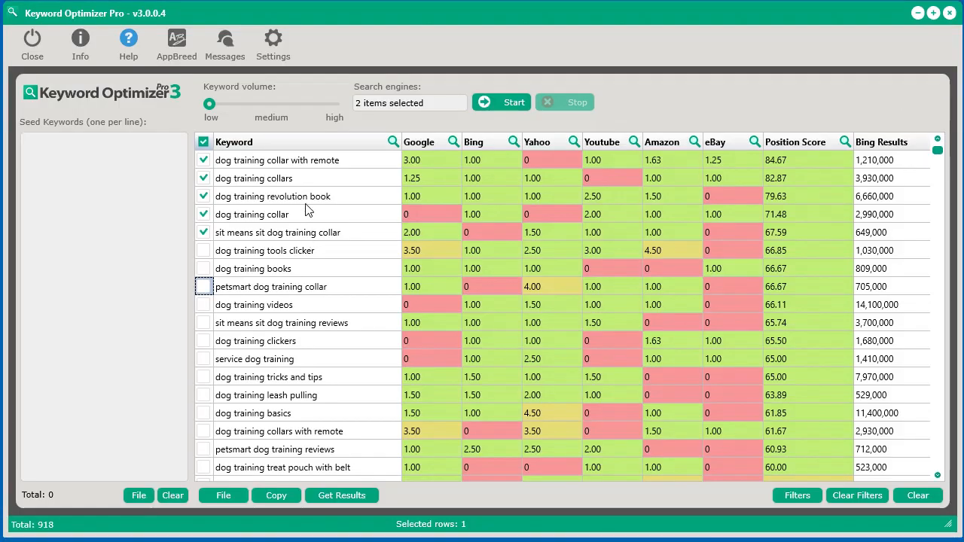
Untick the five highest-scoring keywords, from "dog training collar with remote" through "sit means sit dog training collar"
click(317, 163)
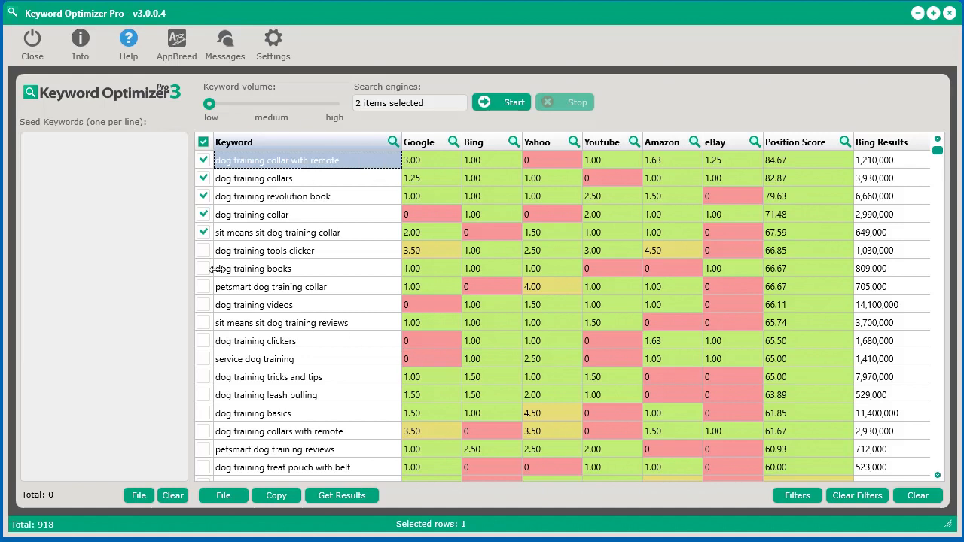
click(203, 232)
click(203, 214)
click(203, 196)
click(301, 196)
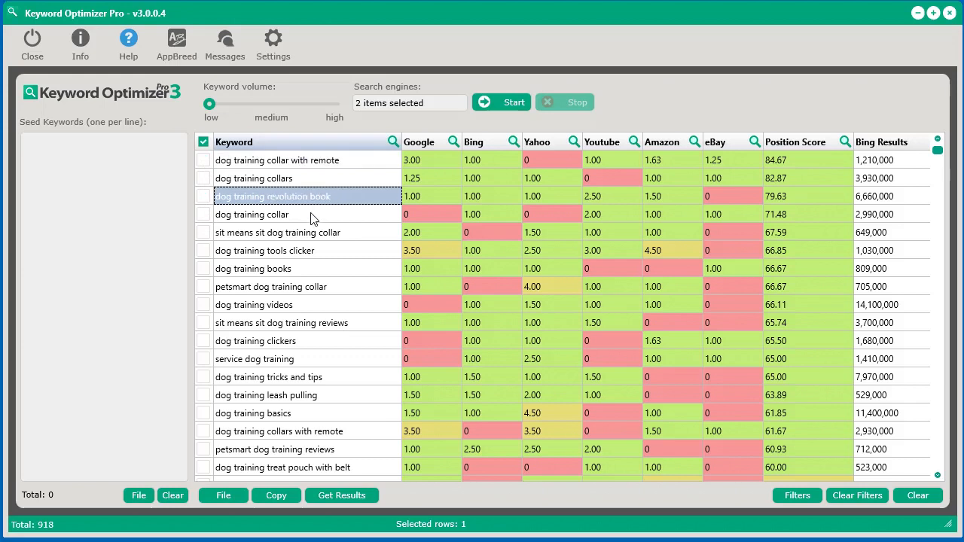